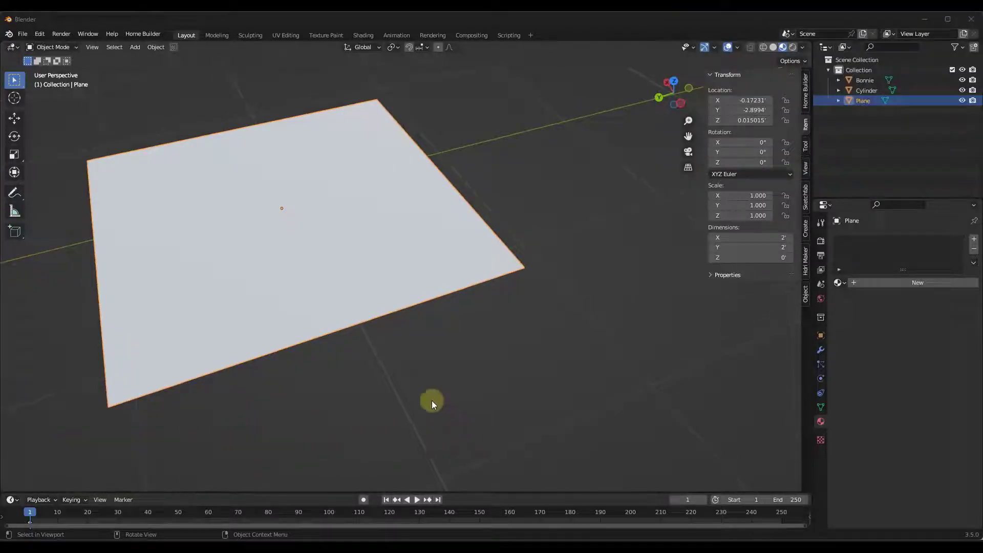
{"action": "scroll", "coordinate": [398, 309], "scroll_direction": "down", "scroll_amount": 1}
{"action": "scroll", "coordinate": [398, 305], "scroll_direction": "up", "scroll_amount": 1}
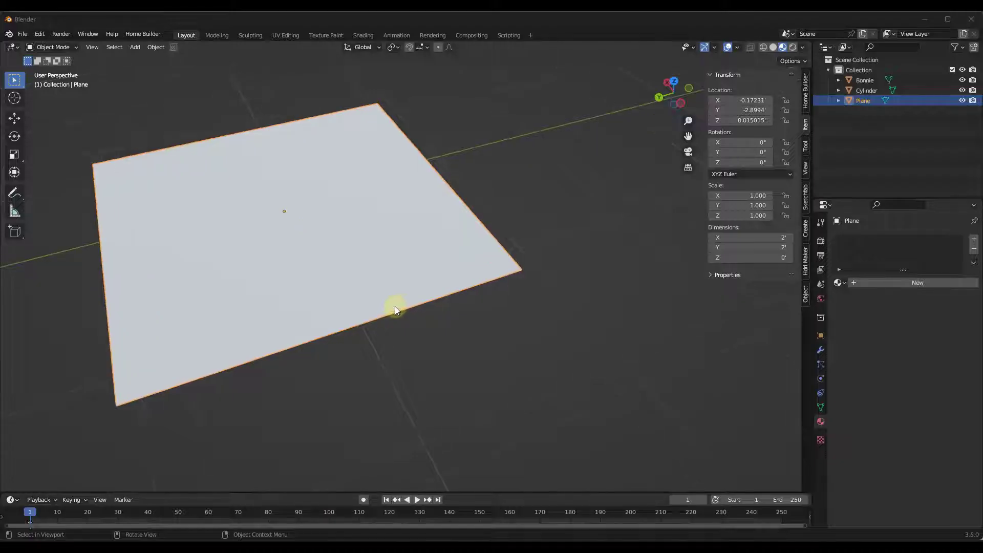
{"action": "middle_click_drag", "start_coordinate": [376, 246], "coordinate": [372, 257]}
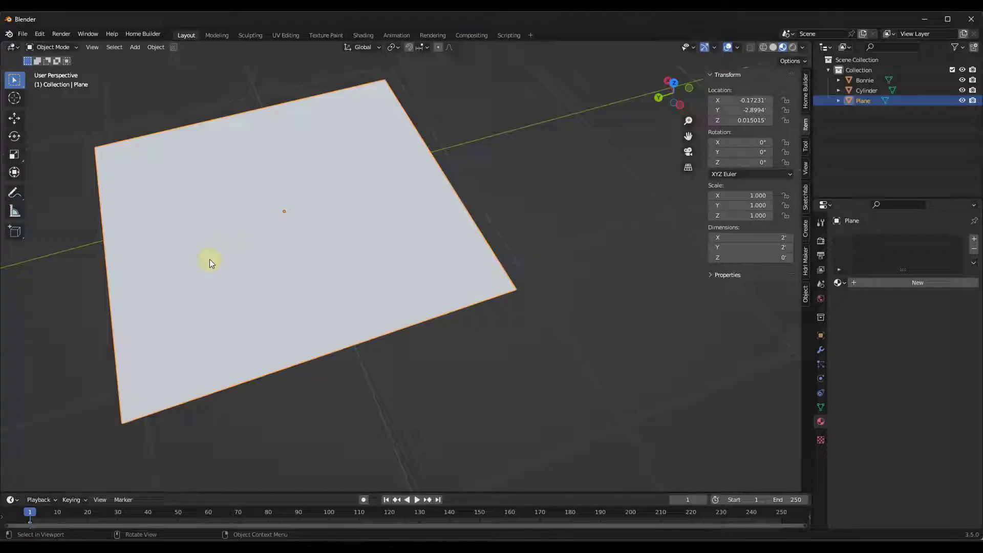
{"action": "middle_click_drag", "start_coordinate": [281, 278], "coordinate": [288, 260]}
{"action": "scroll", "coordinate": [256, 259], "scroll_direction": "up", "scroll_amount": 2}
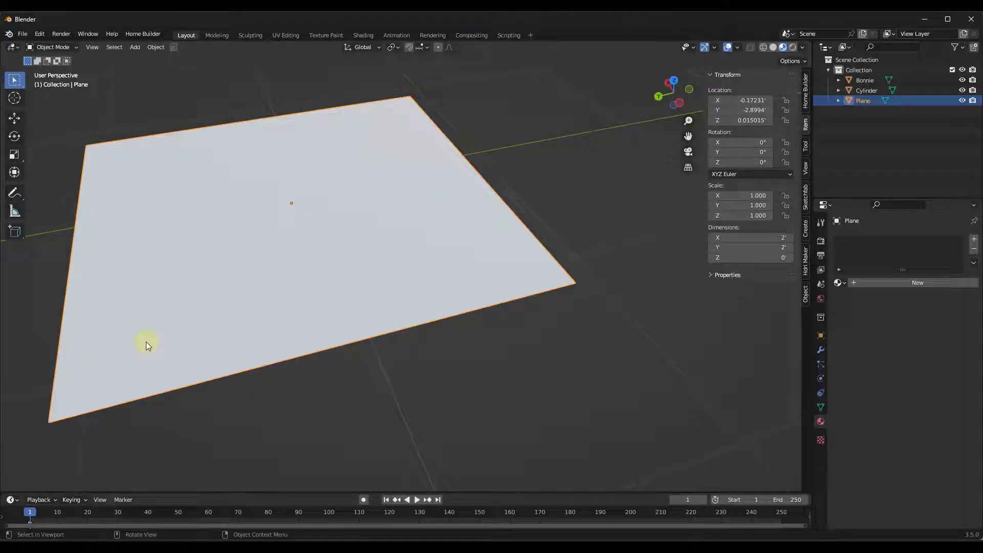
- Switch the viewport to Solid shading for comparison, returning to Material Preview shading
{"action": "left_click", "coordinate": [783, 47]}
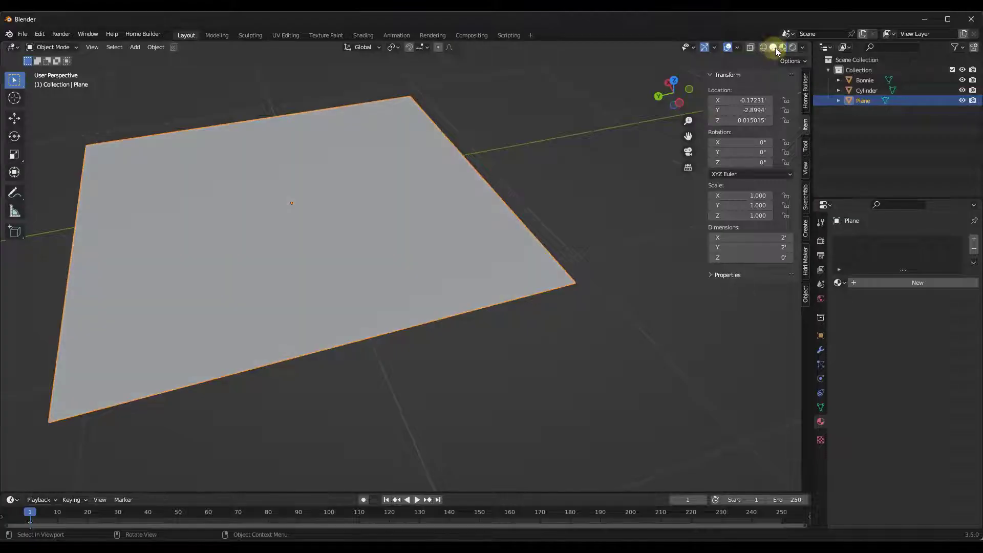
{"action": "left_click", "coordinate": [783, 47]}
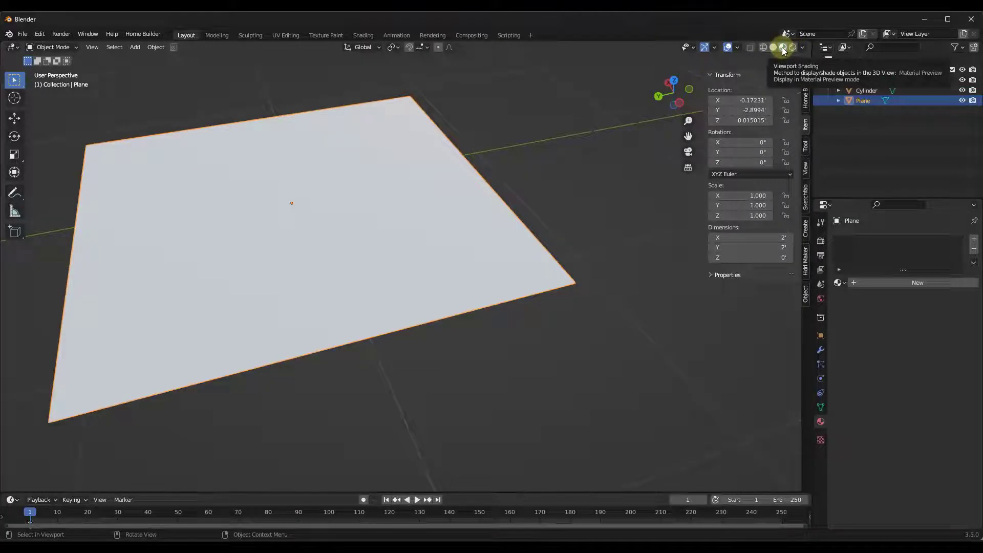
{"action": "left_click", "coordinate": [782, 48]}
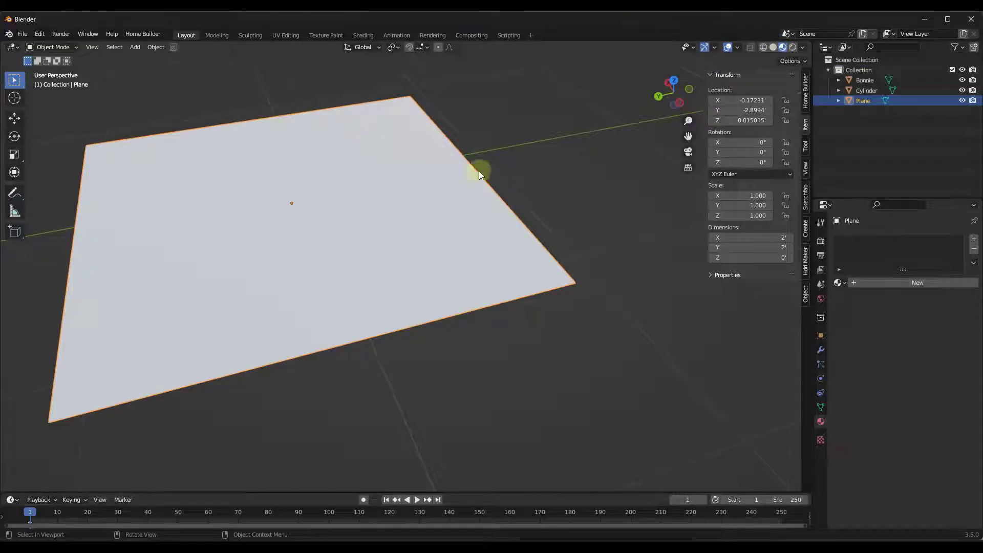
- Select the cylinder, the dog model and the plane in turn to examine which materials each has, finishing on the plane
{"action": "scroll", "coordinate": [466, 173], "scroll_direction": "down", "scroll_amount": 2}
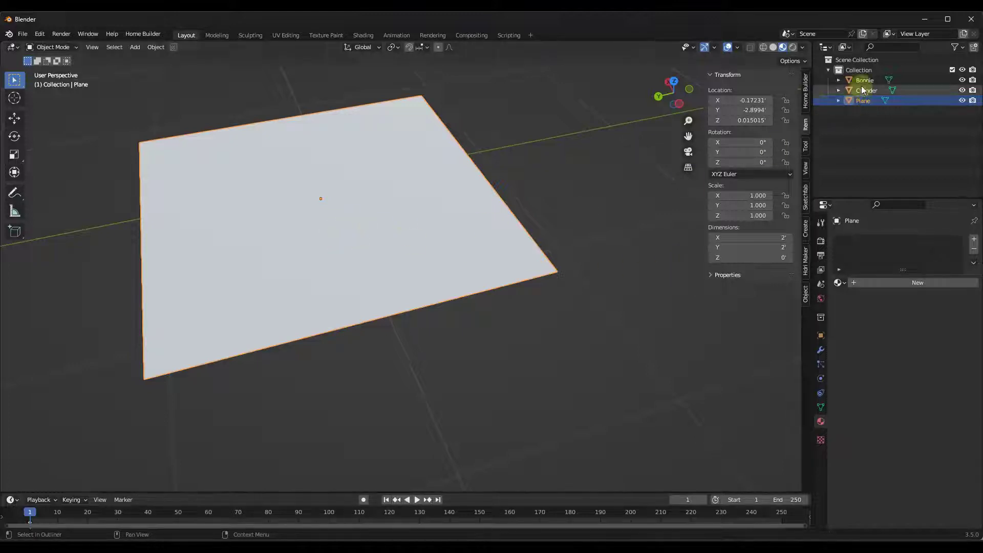
{"action": "scroll", "coordinate": [361, 227], "scroll_direction": "down", "scroll_amount": 6}
{"action": "scroll", "coordinate": [361, 225], "scroll_direction": "down", "scroll_amount": 5}
{"action": "left_click", "coordinate": [521, 192]}
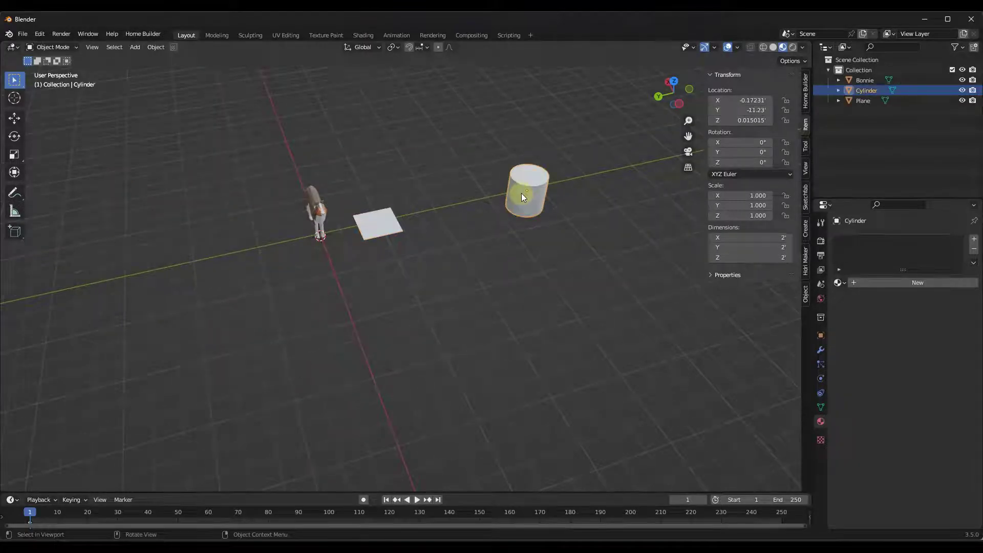
{"action": "left_click", "coordinate": [321, 210]}
{"action": "left_click", "coordinate": [392, 231]}
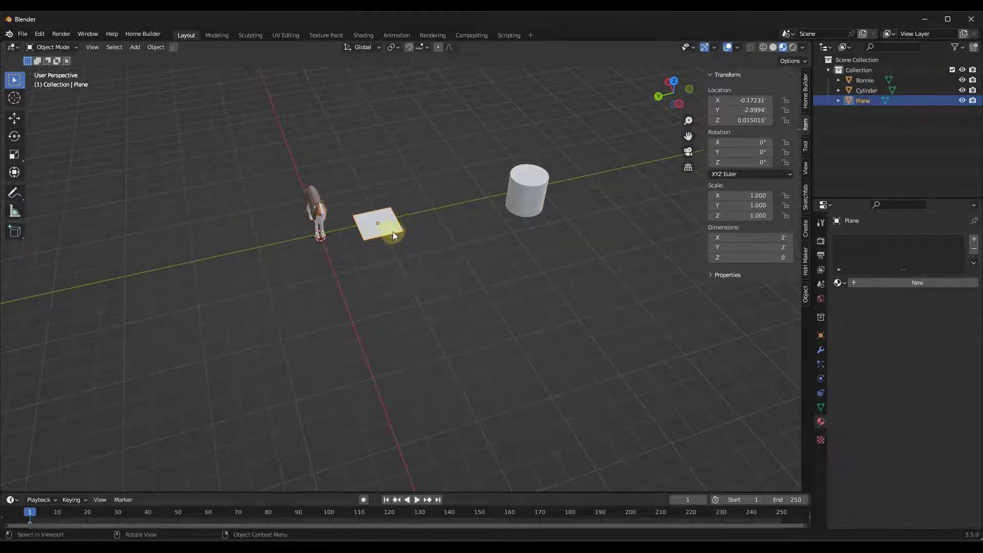
{"action": "left_click", "coordinate": [318, 213]}
{"action": "middle_click_drag", "start_coordinate": [332, 226], "coordinate": [348, 199]}
{"action": "left_click", "coordinate": [369, 227]}
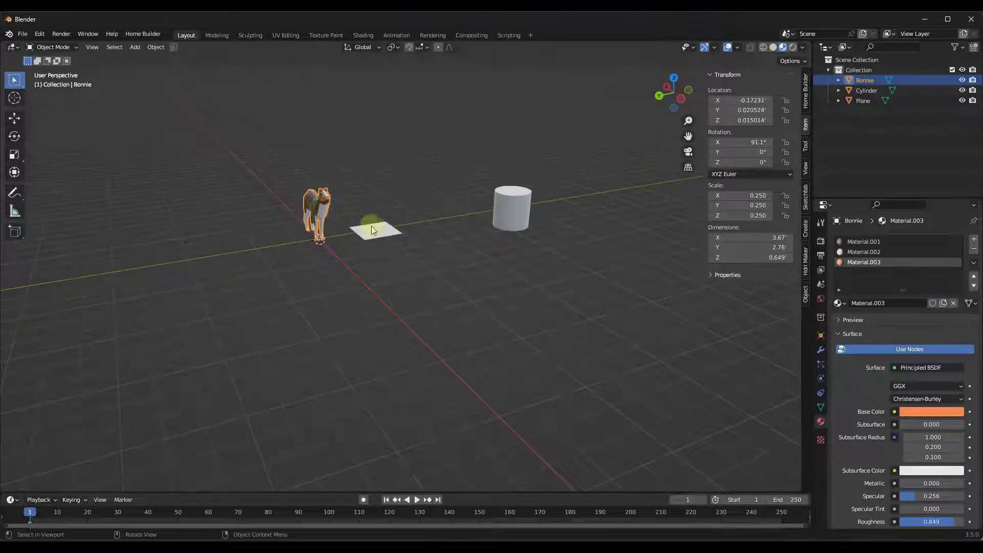
{"action": "scroll", "coordinate": [379, 231], "scroll_direction": "up", "scroll_amount": 3}
{"action": "scroll", "coordinate": [376, 236], "scroll_direction": "up", "scroll_amount": 2}
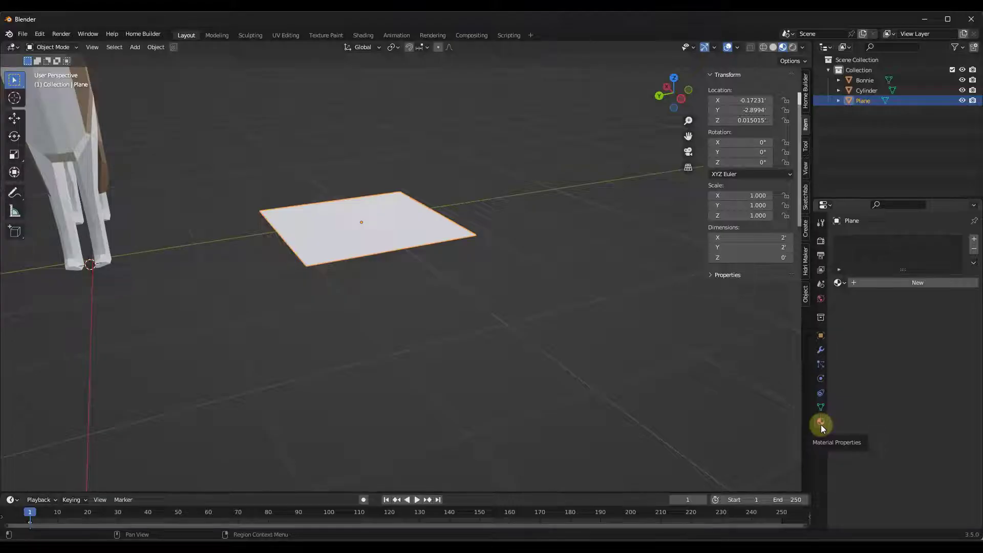
- Create a new material on the plane
{"action": "scroll", "coordinate": [435, 220], "scroll_direction": "up", "scroll_amount": 3}
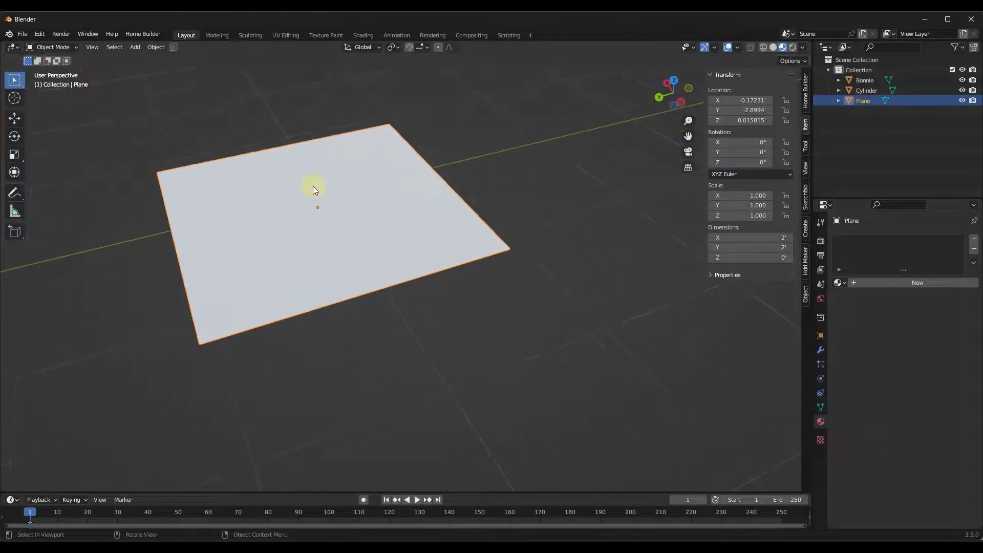
{"action": "scroll", "coordinate": [410, 207], "scroll_direction": "down", "scroll_amount": 2}
{"action": "scroll", "coordinate": [375, 194], "scroll_direction": "up", "scroll_amount": 2}
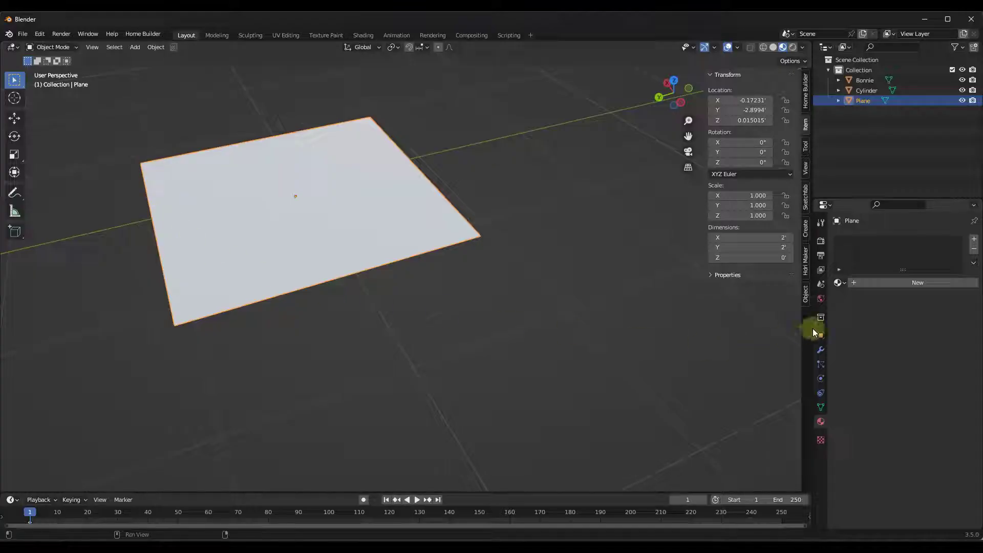
{"action": "left_click", "coordinate": [820, 422]}
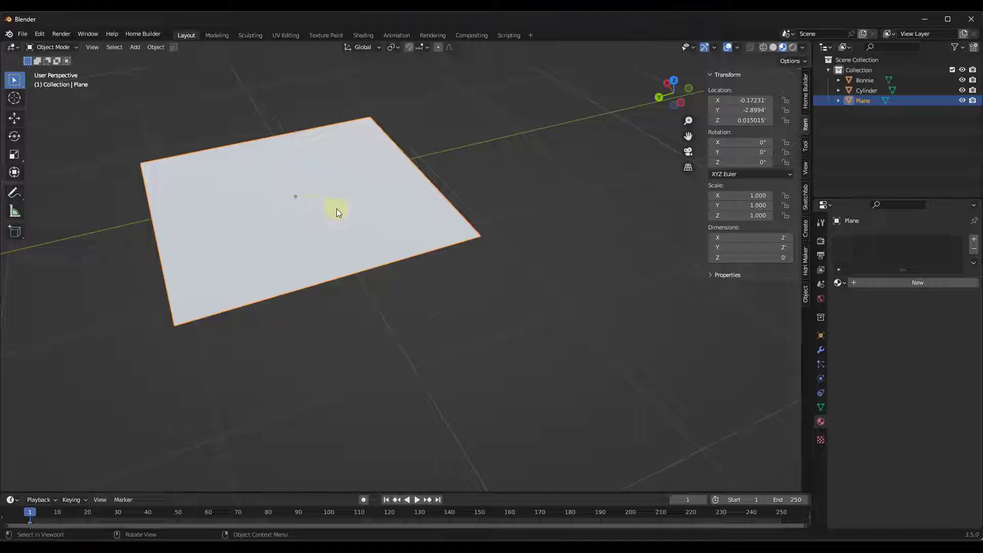
{"action": "left_click", "coordinate": [838, 283]}
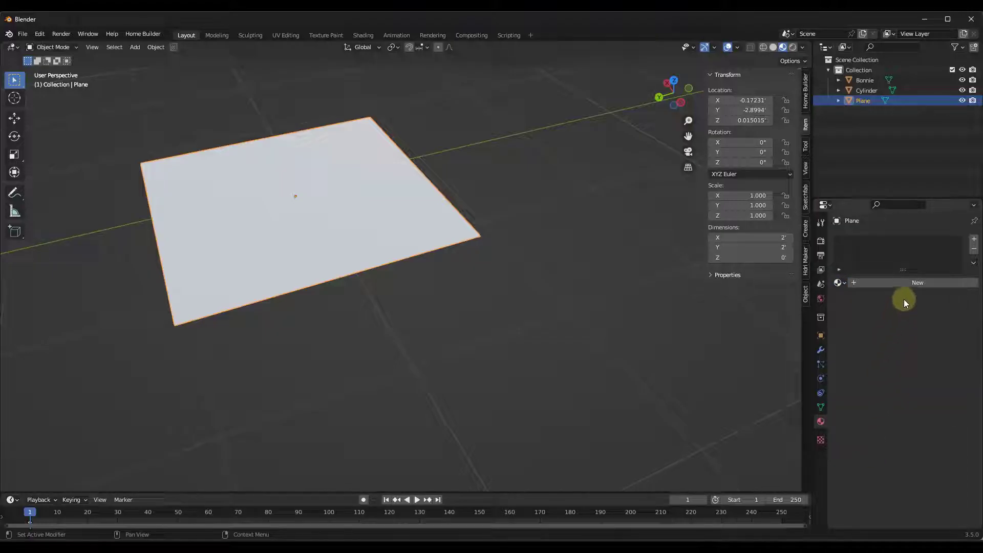
{"action": "left_click", "coordinate": [908, 285]}
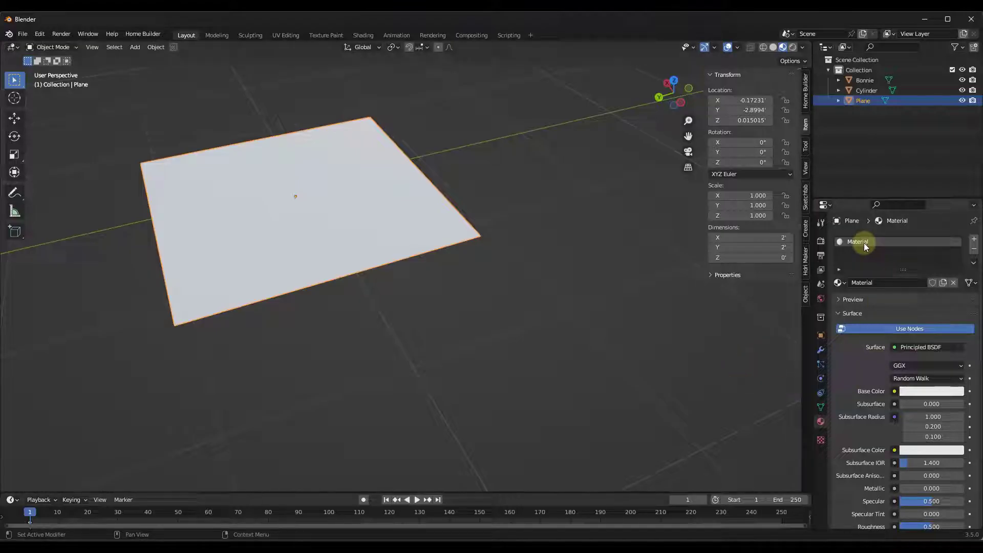
- Set the base color of the plane's material to a saturated blue
{"action": "scroll", "coordinate": [864, 370], "scroll_direction": "down", "scroll_amount": 4}
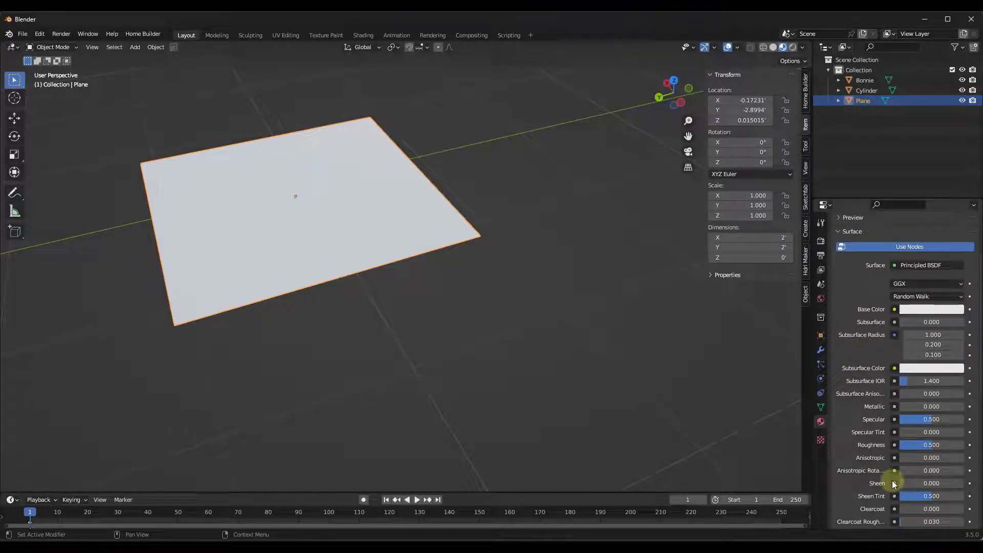
{"action": "scroll", "coordinate": [891, 430], "scroll_direction": "up", "scroll_amount": 2}
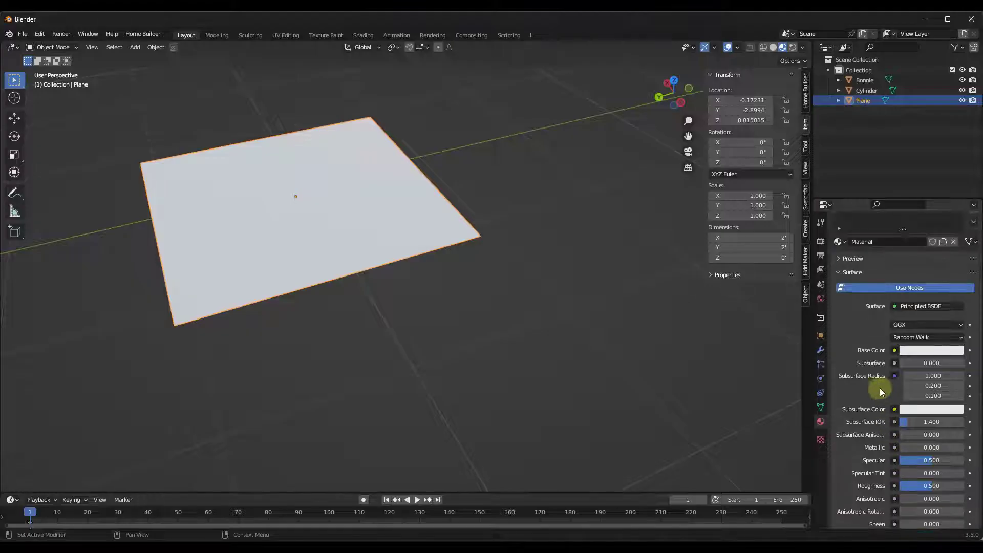
{"action": "left_click", "coordinate": [932, 352]}
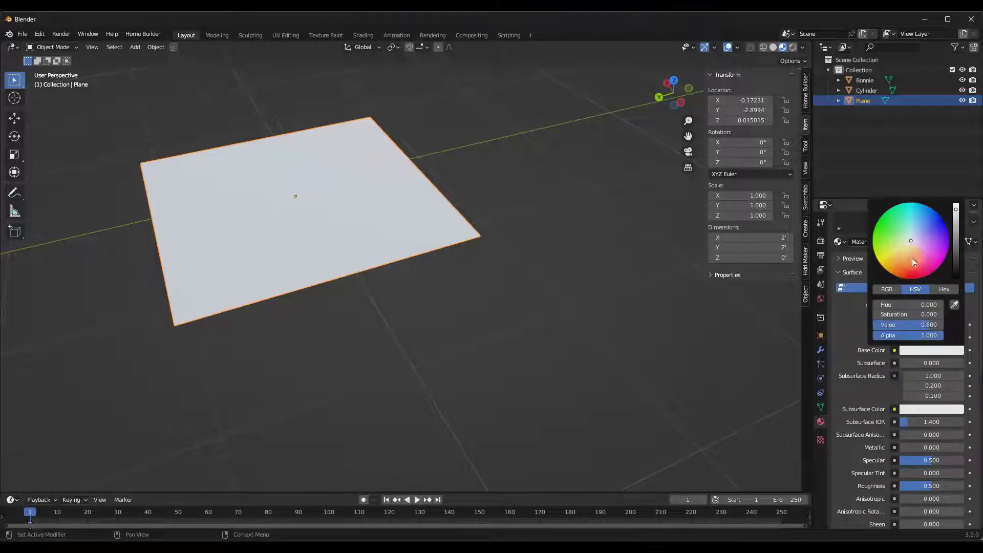
{"action": "left_click", "coordinate": [919, 245]}
{"action": "mouse_move", "coordinate": [919, 244]}
{"action": "left_mouse_down"}
{"action": "mouse_move", "coordinate": [900, 262]}
{"action": "mouse_move", "coordinate": [891, 250]}
{"action": "mouse_move", "coordinate": [911, 224]}
{"action": "mouse_move", "coordinate": [930, 234]}
{"action": "mouse_move", "coordinate": [919, 252]}
{"action": "mouse_move", "coordinate": [897, 261]}
{"action": "mouse_move", "coordinate": [893, 241]}
{"action": "mouse_move", "coordinate": [934, 223]}
{"action": "left_mouse_up"}
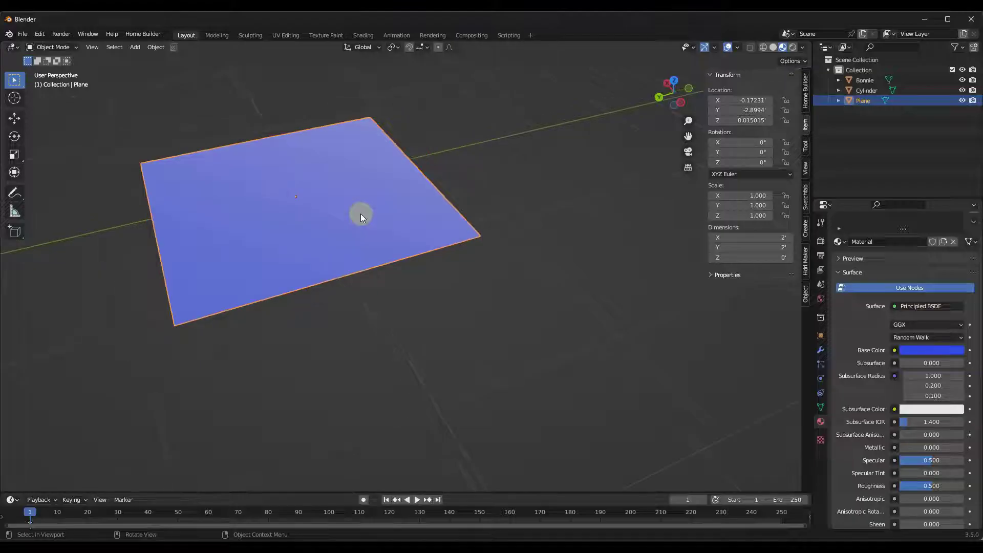
{"action": "middle_click_drag", "start_coordinate": [360, 209], "coordinate": [362, 214]}
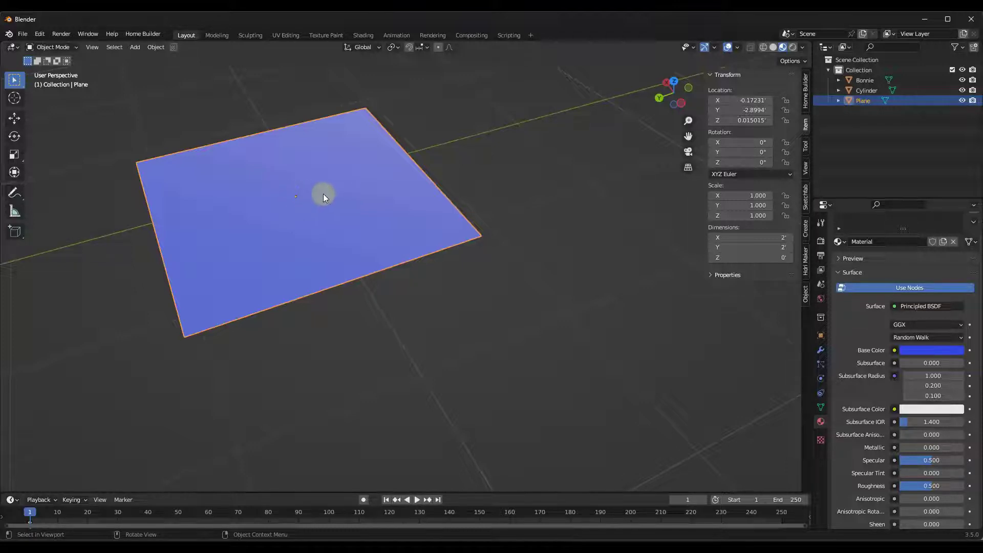
{"action": "scroll", "coordinate": [321, 193], "scroll_direction": "down", "scroll_amount": 4}
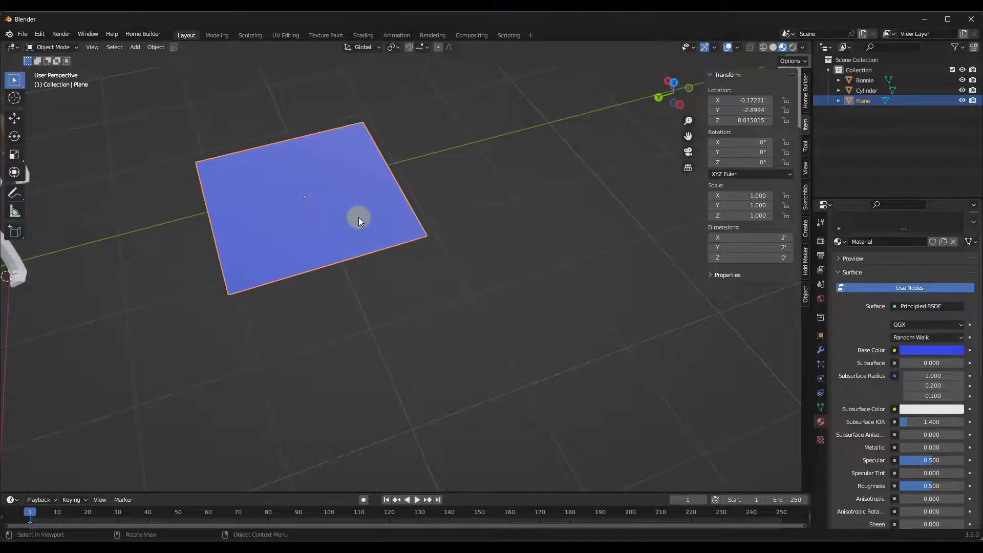
{"action": "scroll", "coordinate": [318, 214], "scroll_direction": "up", "scroll_amount": 2}
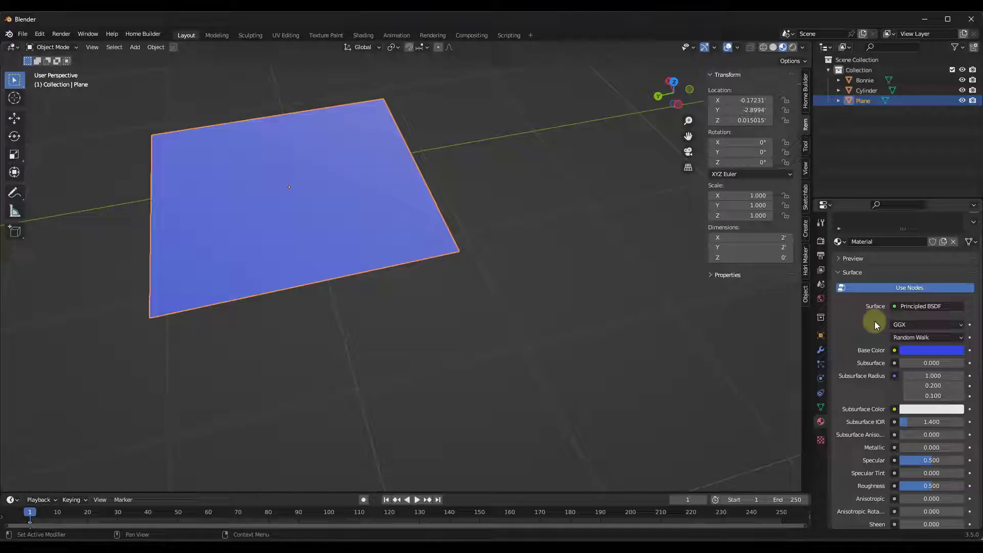
{"action": "scroll", "coordinate": [874, 321], "scroll_direction": "up", "scroll_amount": 2}
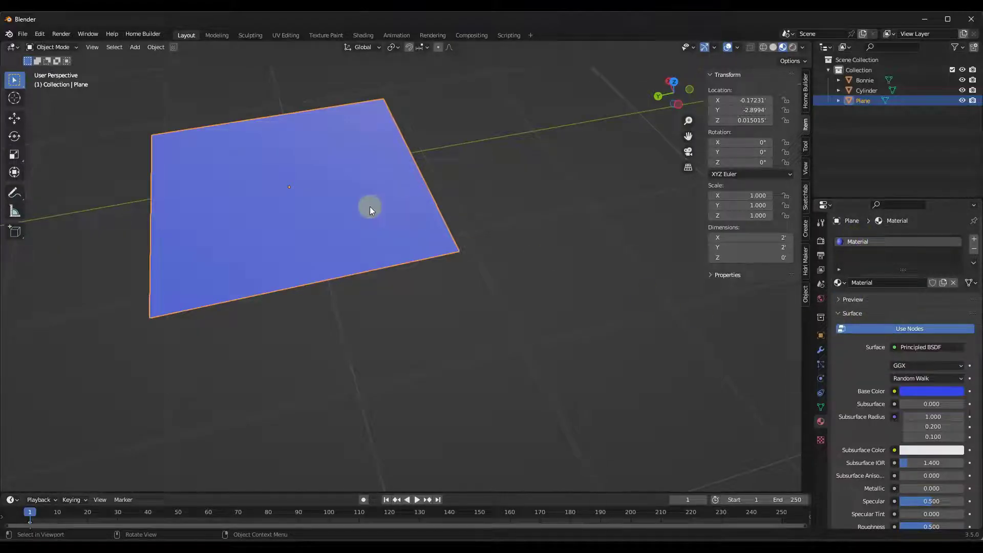
- Enter Edit Mode on the plane and select its four faces one at a time
{"action": "key", "text": "Tab"}
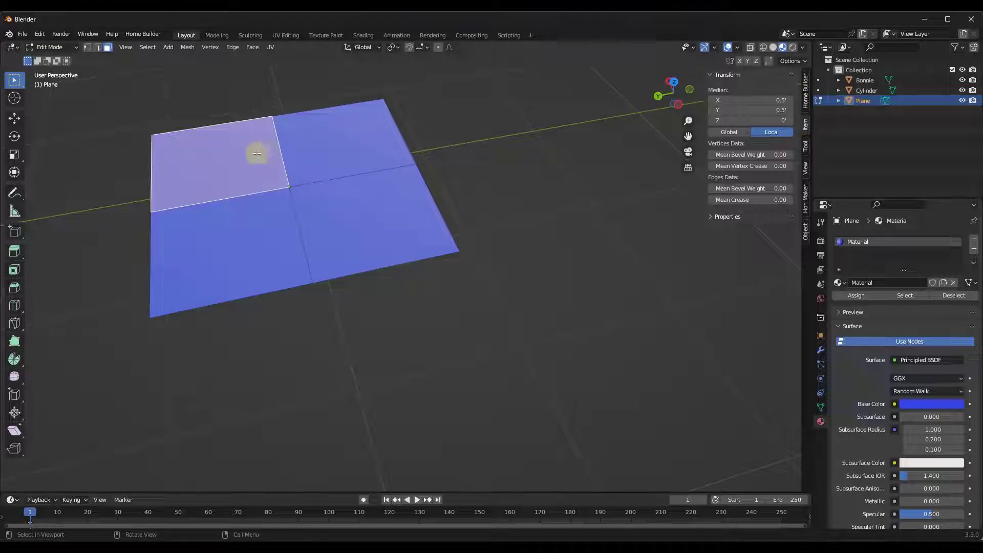
{"action": "left_click", "coordinate": [345, 136]}
{"action": "left_click", "coordinate": [353, 208]}
{"action": "left_click", "coordinate": [259, 222]}
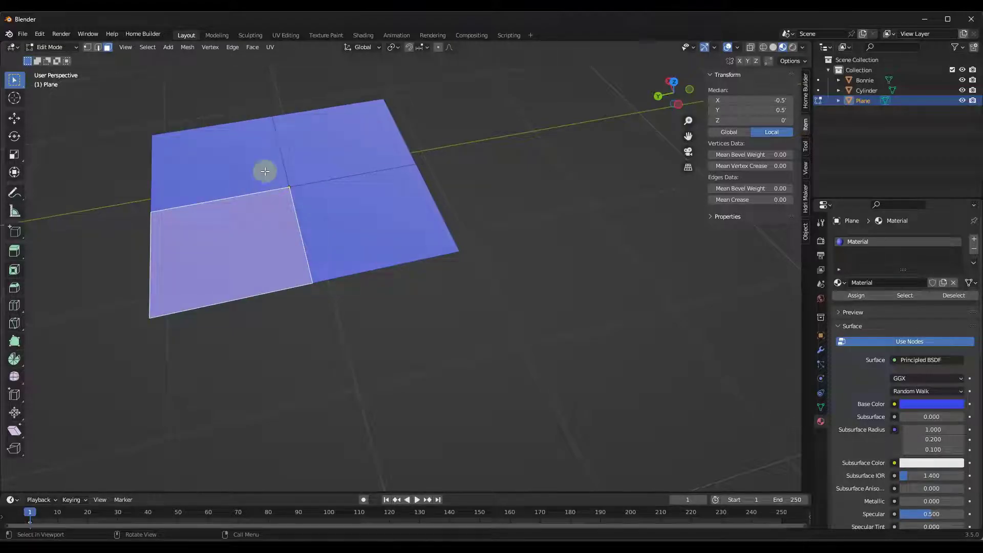
{"action": "left_click", "coordinate": [247, 180]}
{"action": "left_click", "coordinate": [344, 151]}
- Select all faces that use the blue material, reselect only the far-left face and assign the blue material to it
{"action": "left_click", "coordinate": [888, 296]}
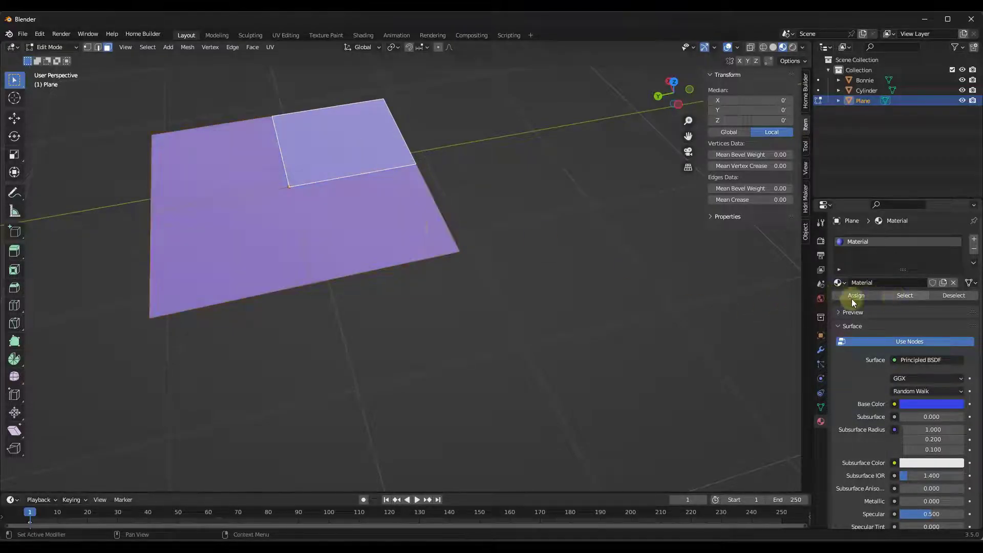
{"action": "left_click", "coordinate": [330, 229]}
{"action": "left_click", "coordinate": [246, 231]}
{"action": "left_click", "coordinate": [251, 165]}
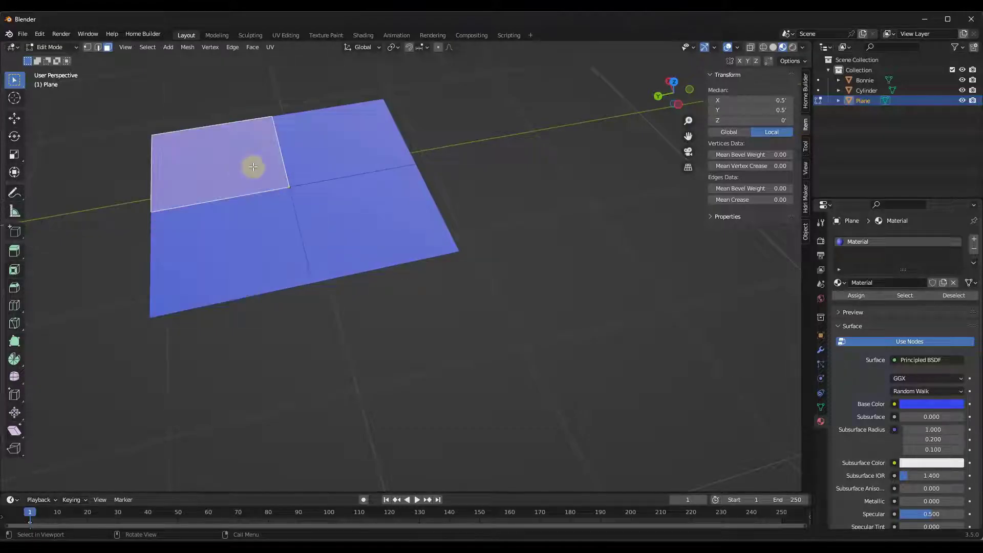
{"action": "left_click", "coordinate": [856, 296]}
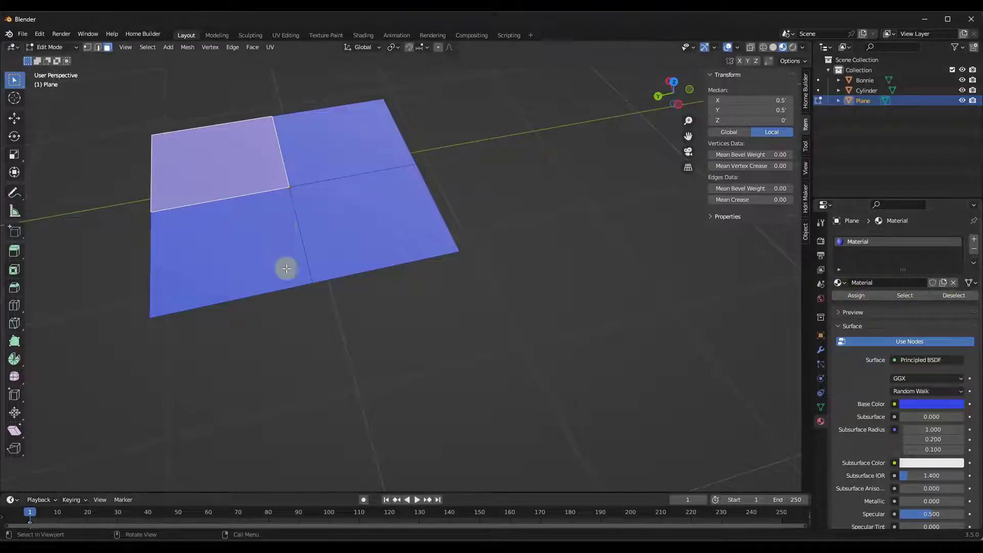
- Select the plane's far-right face and add a second material slot containing a new material
{"action": "middle_click_drag", "start_coordinate": [286, 269], "coordinate": [302, 246]}
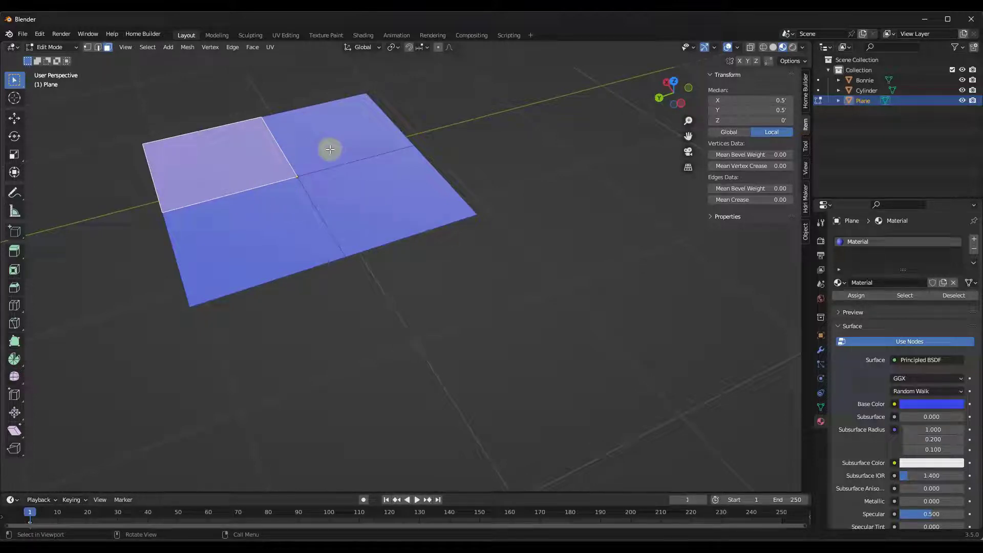
{"action": "left_click", "coordinate": [329, 149]}
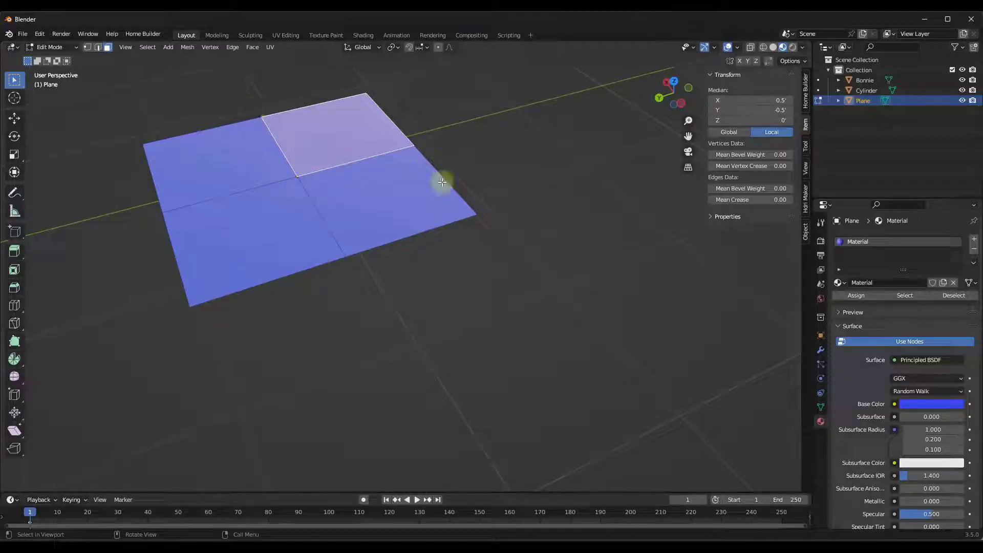
{"action": "left_click", "coordinate": [972, 241]}
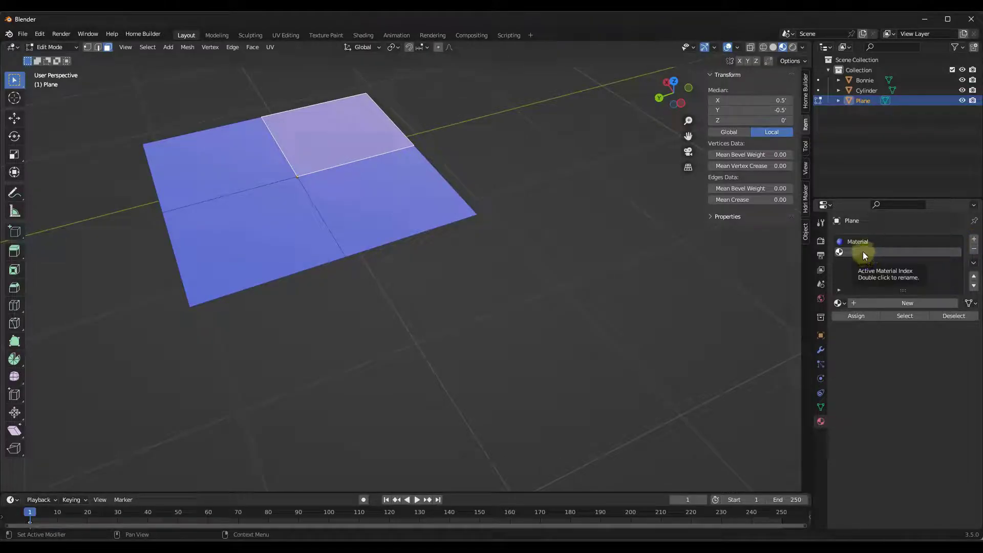
{"action": "left_click", "coordinate": [879, 304]}
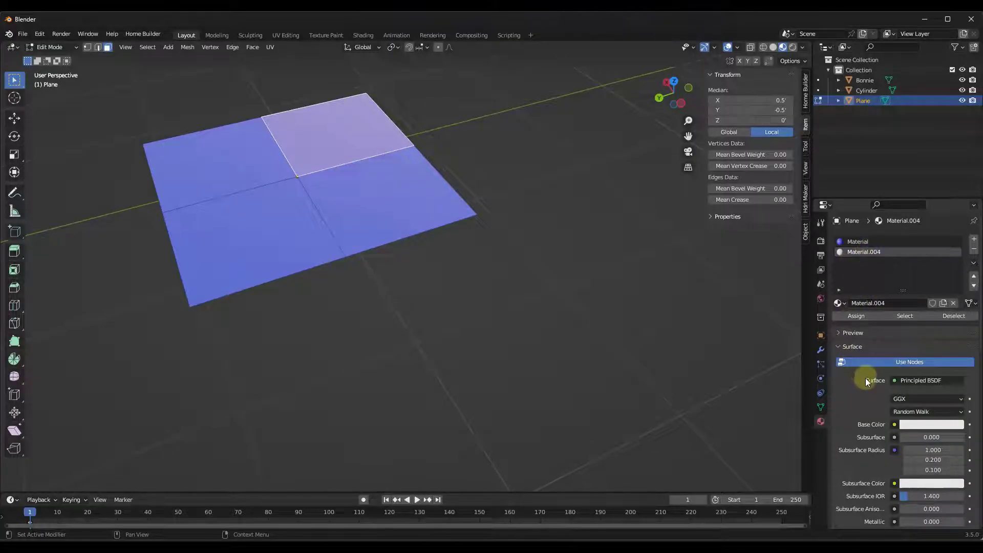
- Set the base color of the second material, Material.004, to red
{"action": "scroll", "coordinate": [865, 379], "scroll_direction": "down", "scroll_amount": 3}
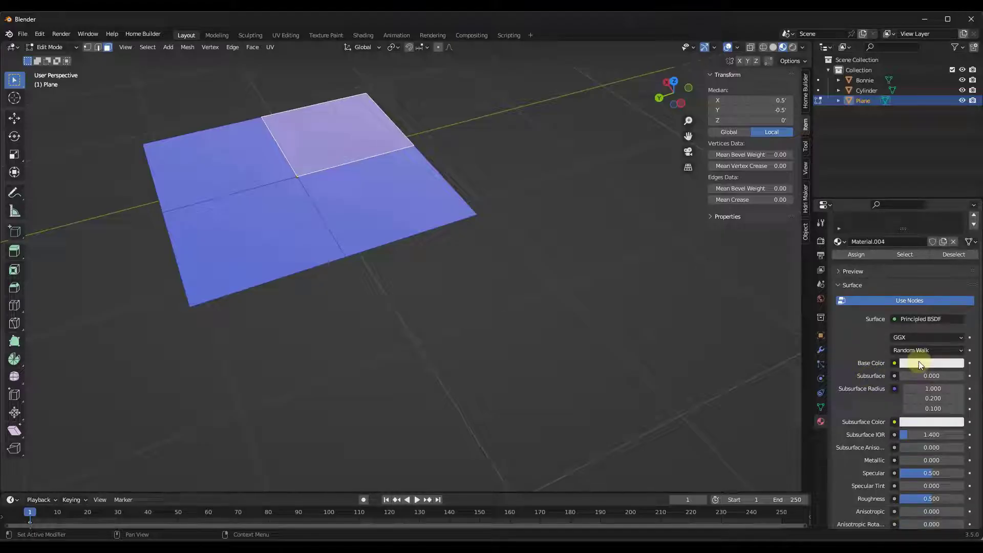
{"action": "left_click", "coordinate": [919, 361]}
{"action": "left_click_drag", "start_coordinate": [913, 255], "coordinate": [911, 279]}
{"action": "scroll", "coordinate": [932, 312], "scroll_direction": "up", "scroll_amount": 2}
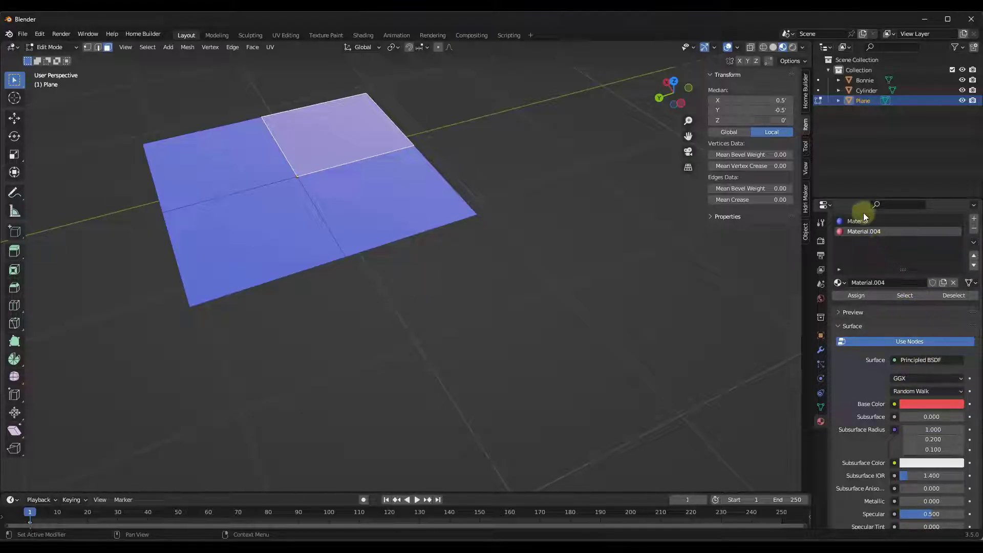
- Select the plane's far-right face and assign the red material, Material.004, to it
{"action": "left_click", "coordinate": [515, 317]}
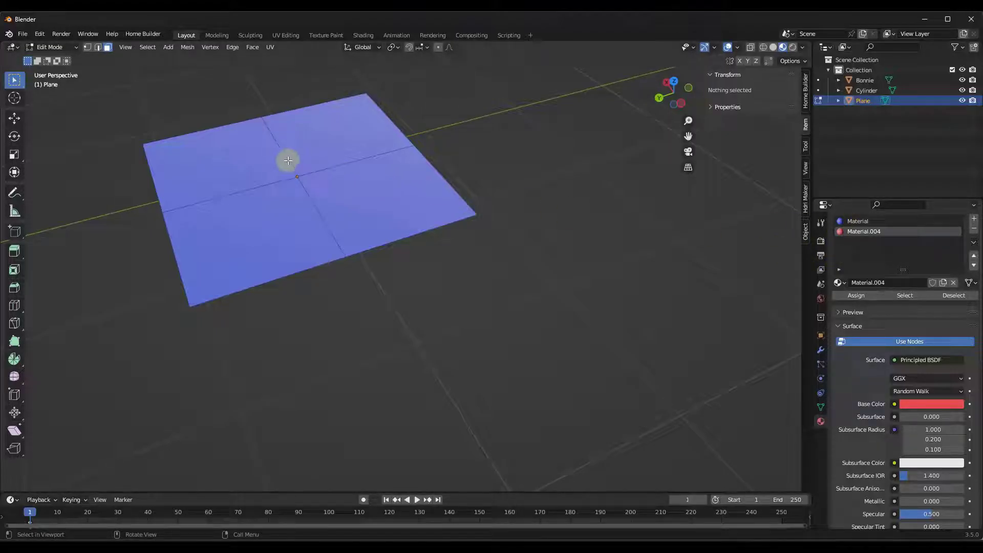
{"action": "left_click", "coordinate": [325, 137]}
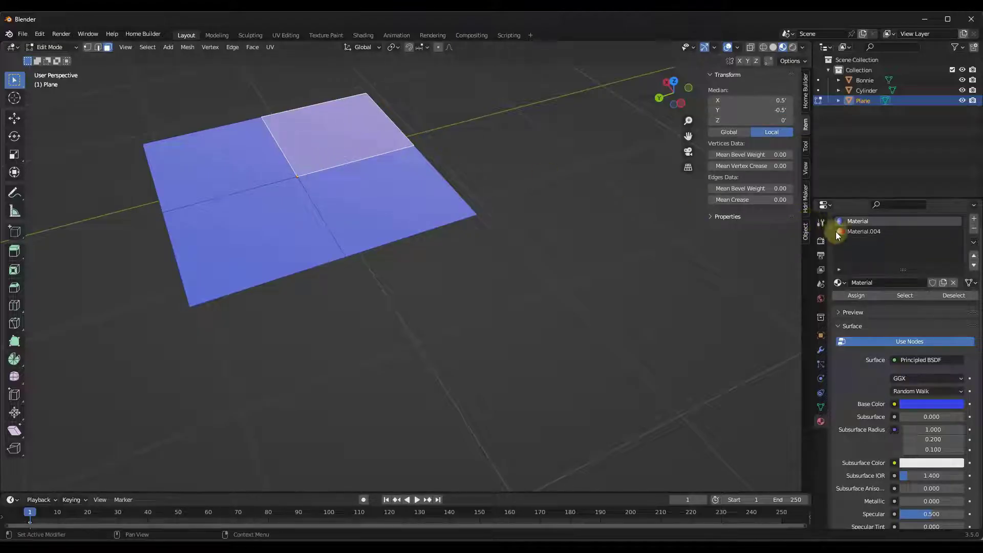
{"action": "left_click", "coordinate": [851, 231]}
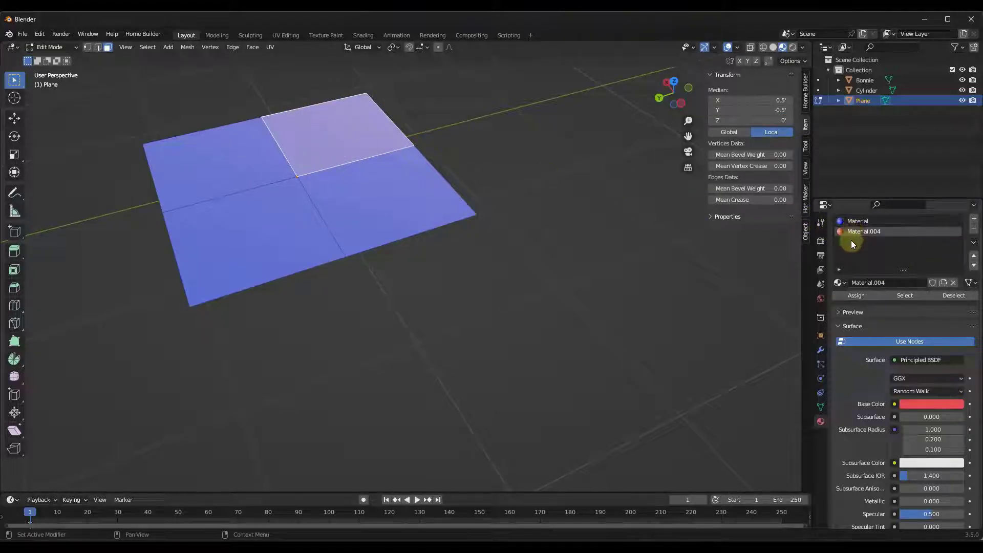
{"action": "left_click", "coordinate": [856, 297]}
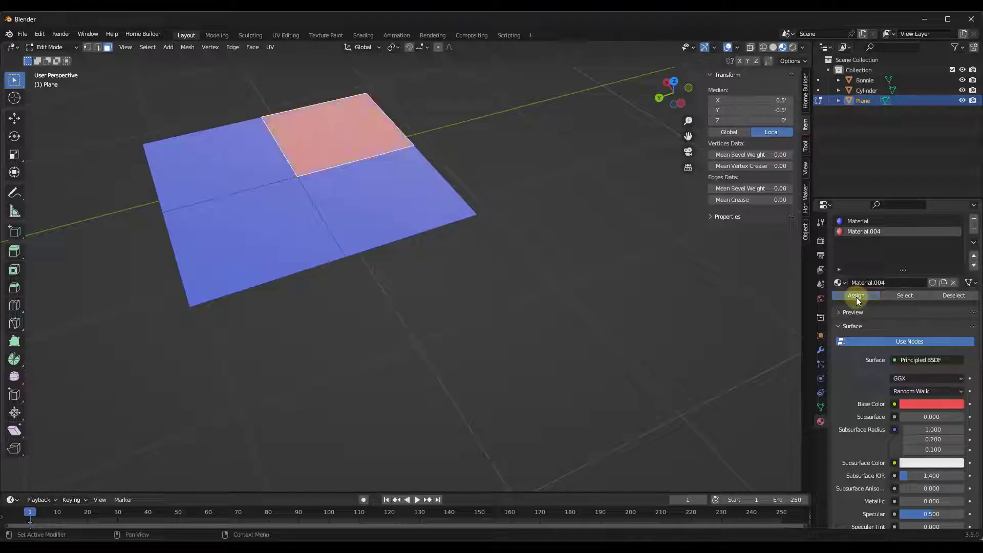
{"action": "left_click", "coordinate": [453, 149]}
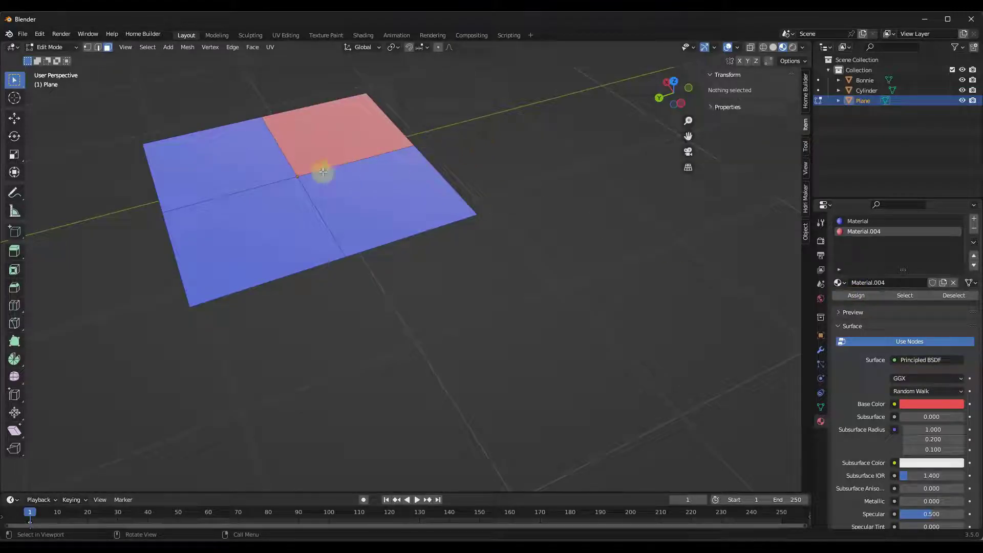
- Select the plane's faces one after another to check which material slot each one uses
{"action": "left_click", "coordinate": [314, 146]}
{"action": "left_click", "coordinate": [233, 143]}
{"action": "left_click", "coordinate": [258, 225]}
{"action": "left_click", "coordinate": [369, 203]}
{"action": "left_click", "coordinate": [295, 139]}
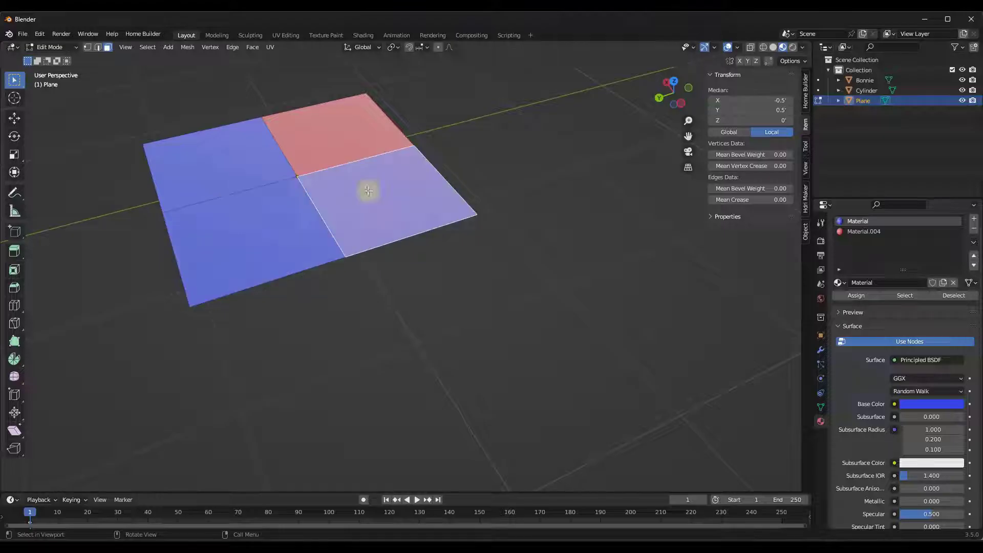
{"action": "left_click", "coordinate": [259, 139]}
{"action": "left_click", "coordinate": [250, 210]}
{"action": "left_click", "coordinate": [350, 140]}
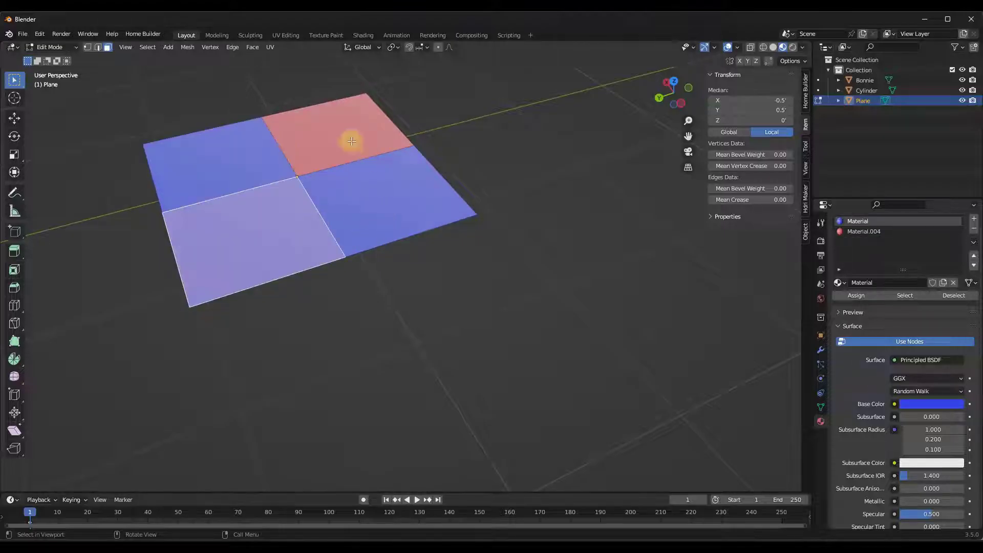
{"action": "left_click", "coordinate": [375, 188]}
- Select the plane's near-left face, assign the red Material.004 to it and clear the selection
{"action": "left_click", "coordinate": [272, 208]}
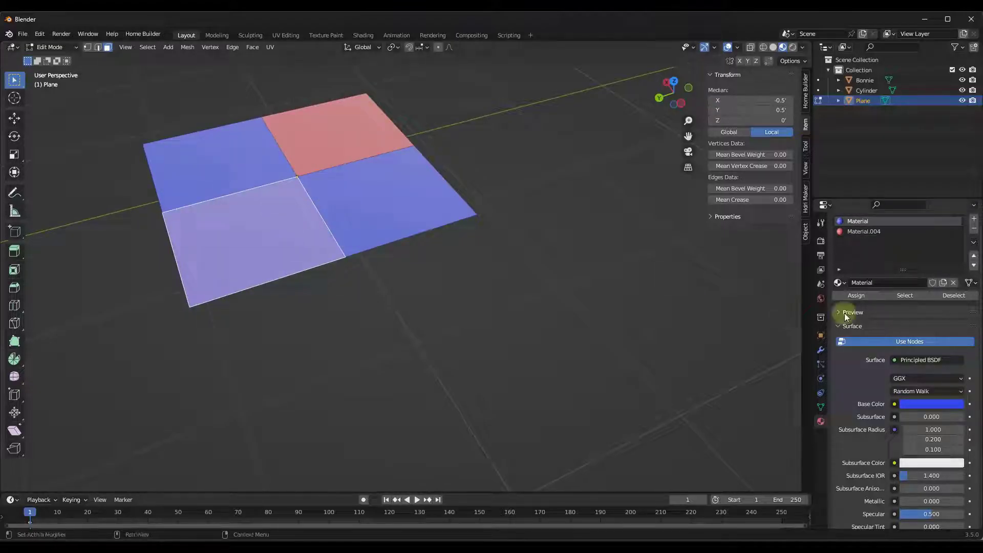
{"action": "left_click", "coordinate": [852, 232]}
{"action": "left_click", "coordinate": [853, 295]}
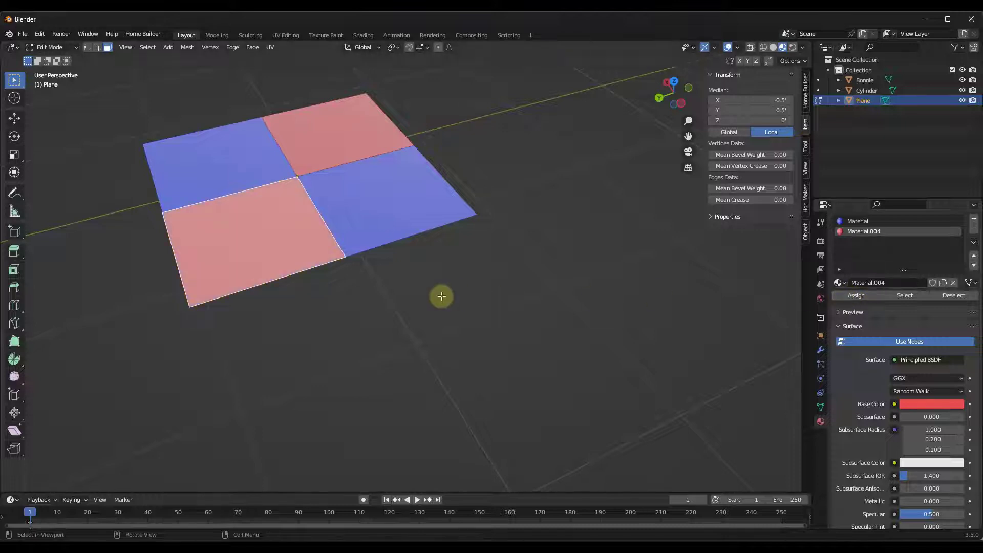
{"action": "left_click", "coordinate": [439, 292]}
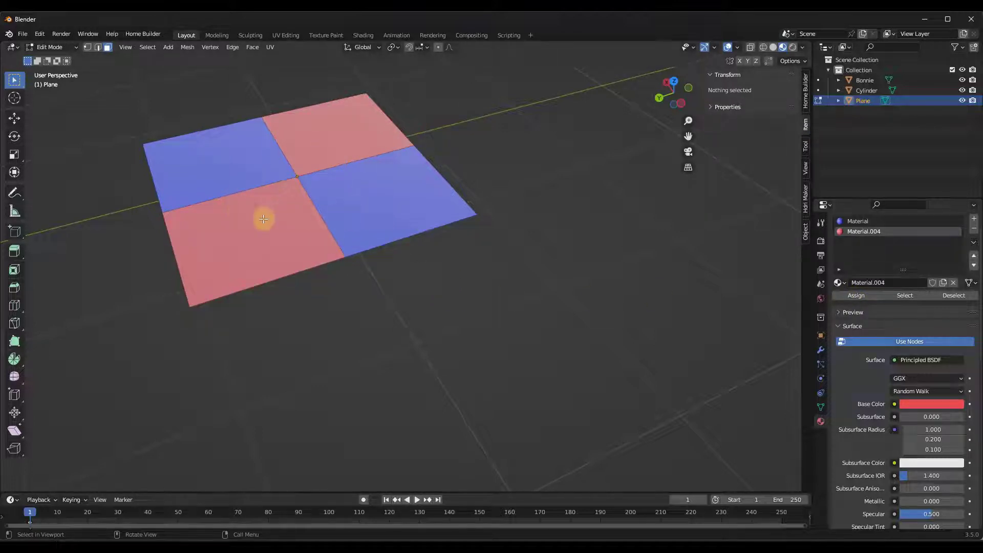
- Select all faces that use the red material and try moving them together, cancelling the move
{"action": "left_click", "coordinate": [894, 296]}
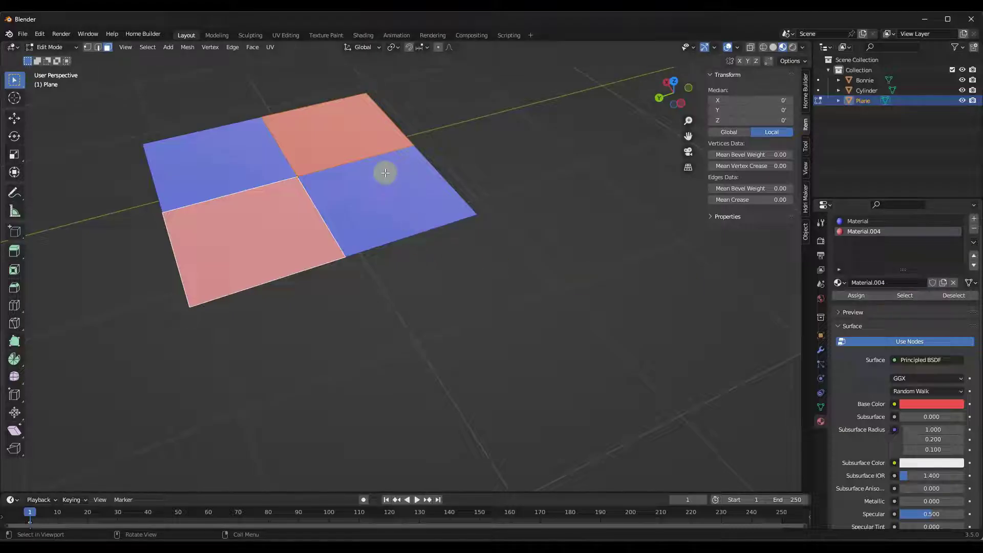
{"action": "key", "text": "g"}
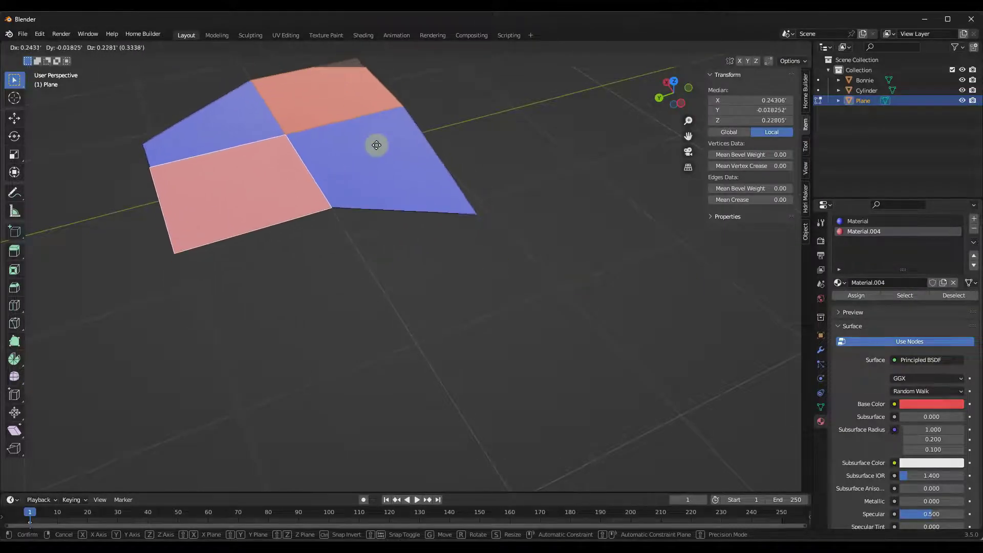
{"action": "right_click", "coordinate": [380, 148]}
{"action": "middle_click_drag", "start_coordinate": [459, 178], "coordinate": [436, 200]}
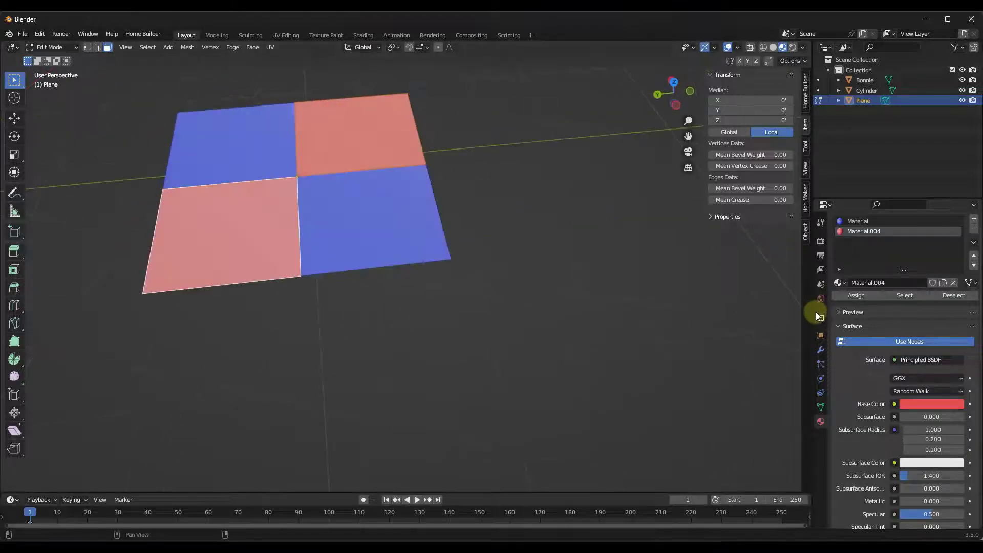
- Replace the selection with all faces that use the blue material and try moving them, cancelling the move
{"action": "left_click", "coordinate": [853, 221]}
{"action": "key", "text": "alt+a"}
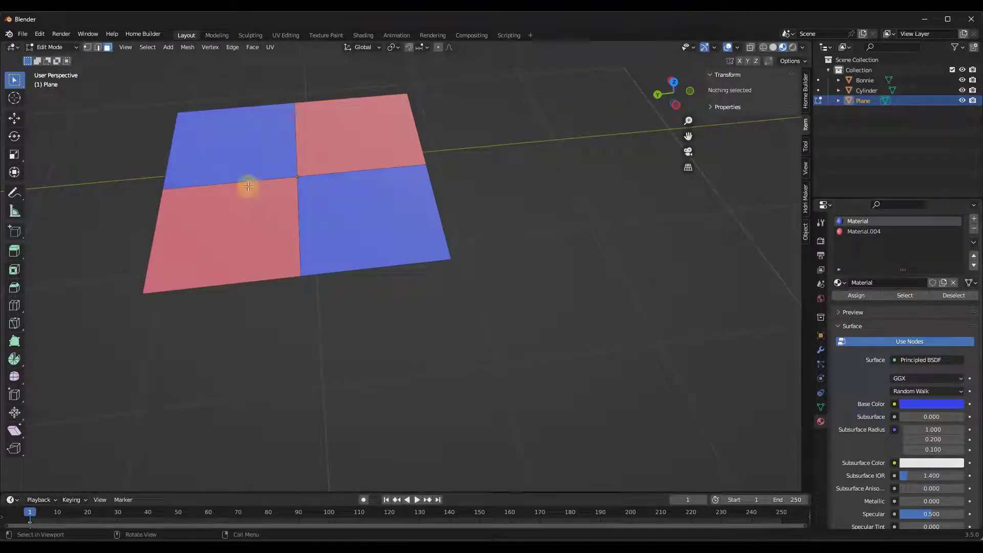
{"action": "left_click", "coordinate": [907, 297]}
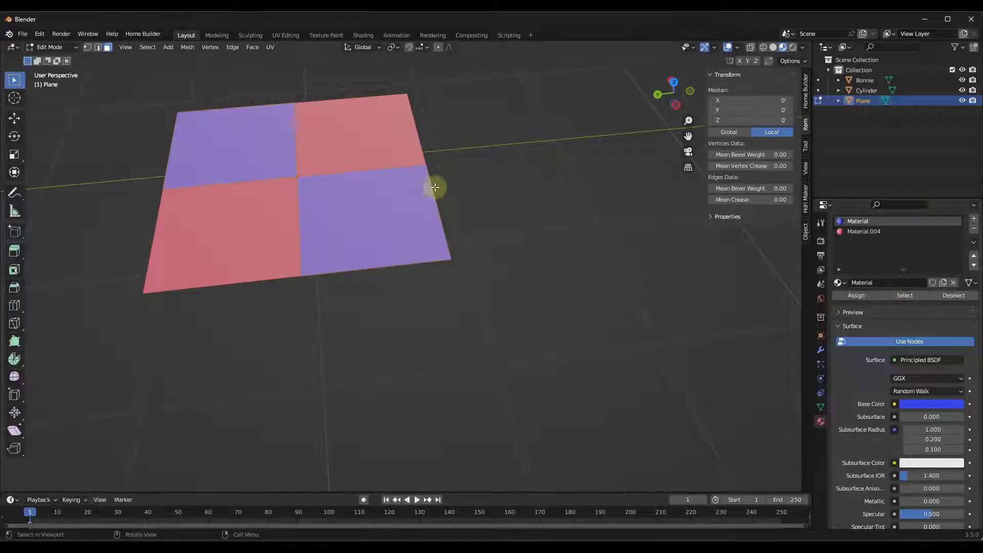
{"action": "key", "text": "g"}
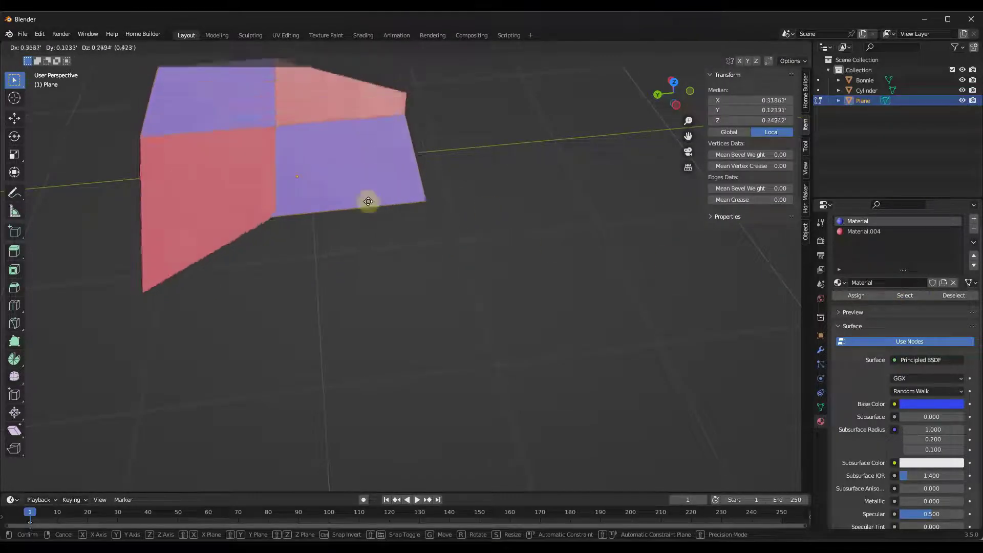
{"action": "key", "text": "Escape"}
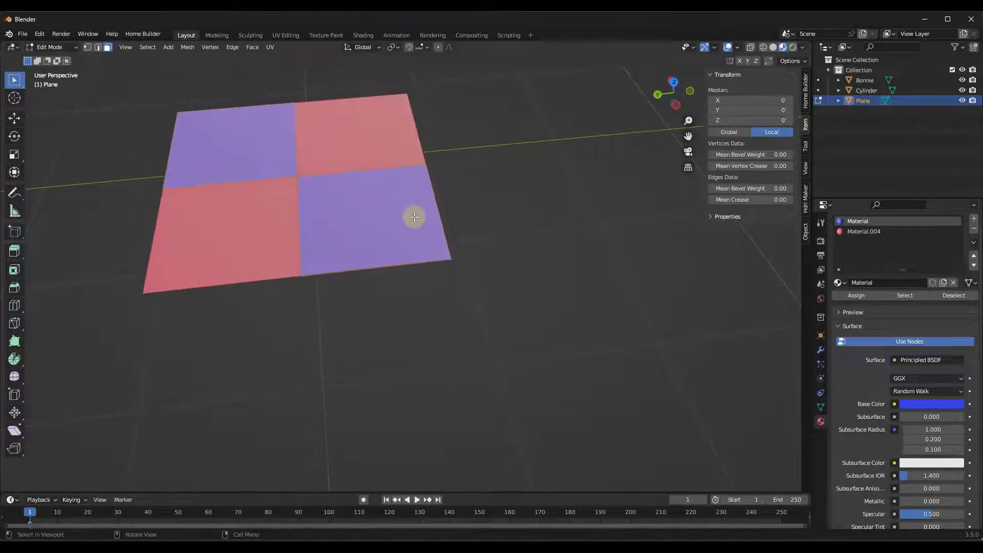
- Return the plane to Object Mode and rename its blue material as Blue Color
{"action": "middle_click_drag", "start_coordinate": [414, 217], "coordinate": [384, 198]}
{"action": "key", "text": "Tab"}
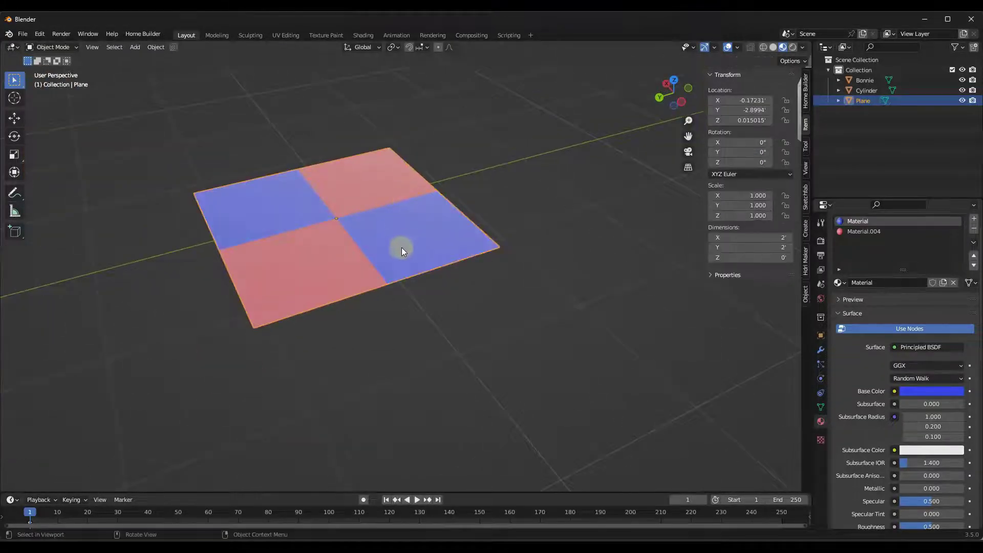
{"action": "middle_click_drag", "start_coordinate": [403, 249], "coordinate": [341, 243]}
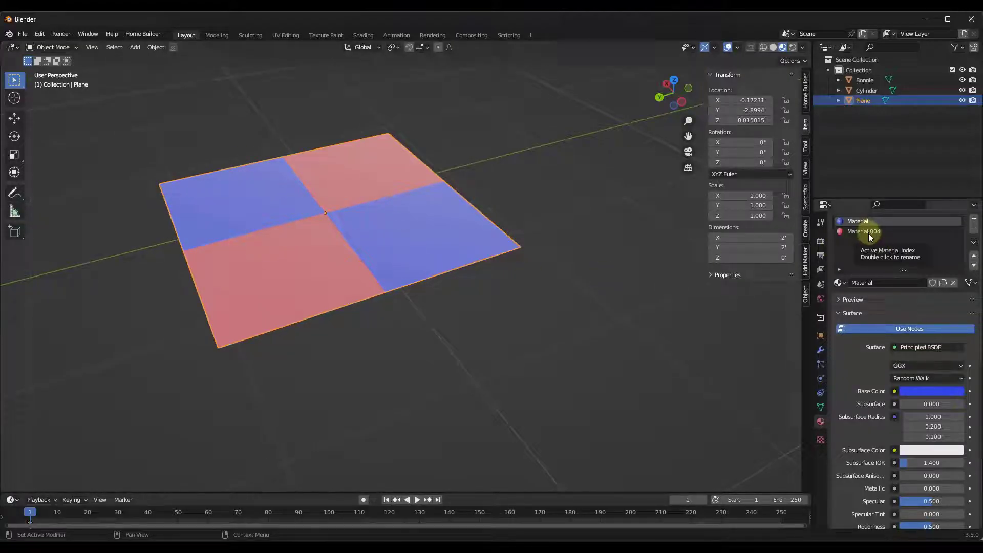
{"action": "middle_click_drag", "start_coordinate": [207, 249], "coordinate": [278, 238]}
{"action": "scroll", "coordinate": [277, 238], "scroll_direction": "up", "scroll_amount": 5}
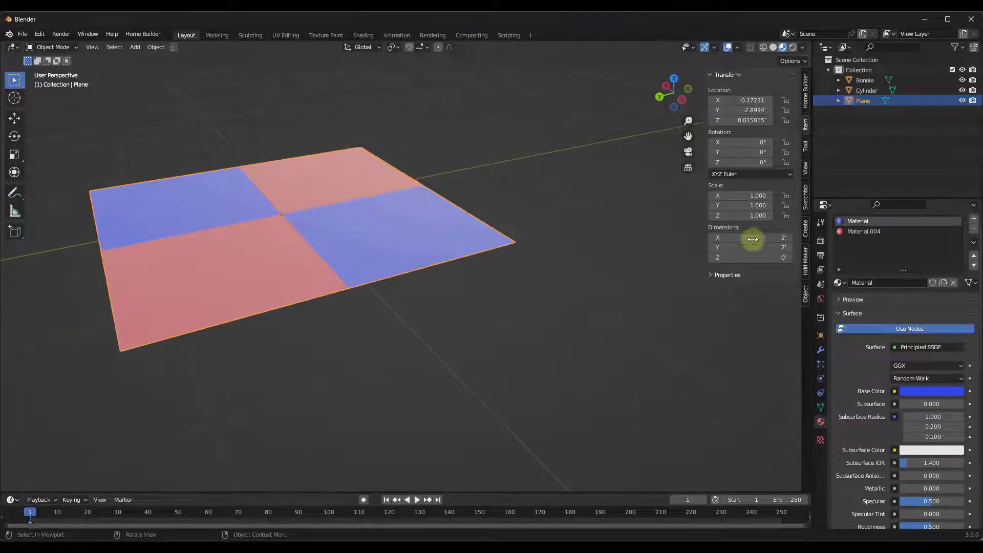
{"action": "double_click", "coordinate": [853, 223]}
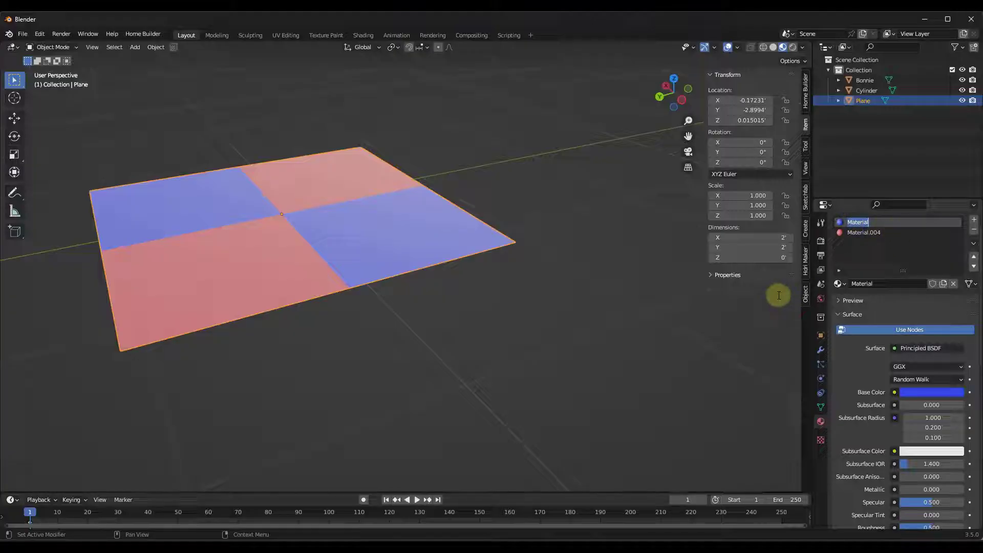
{"action": "type", "text": "Blue Color"}
{"action": "key", "text": "Return"}
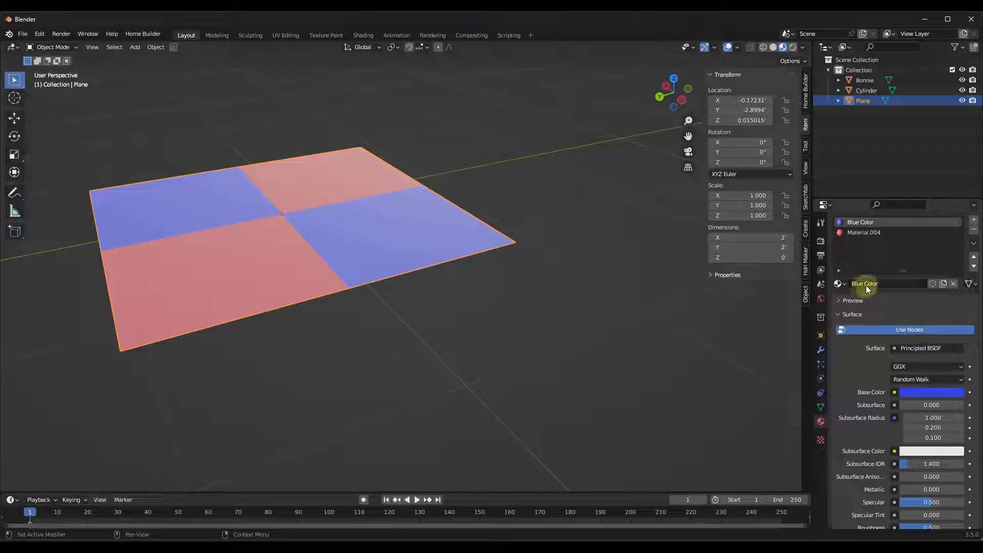
- Rename the plane's second material, Material.004, as Red Color and deselect the plane
{"action": "double_click", "coordinate": [864, 232]}
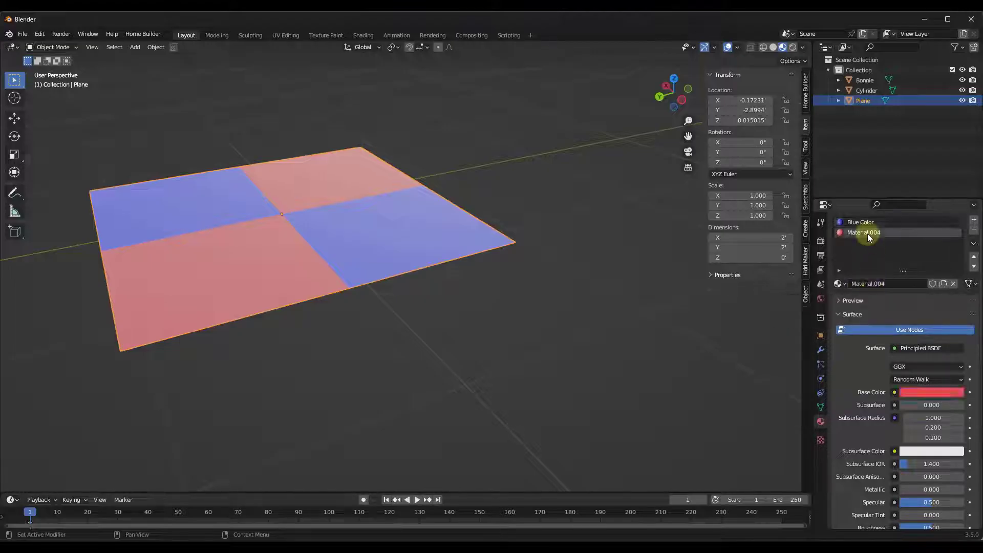
{"action": "type", "text": "Re"}
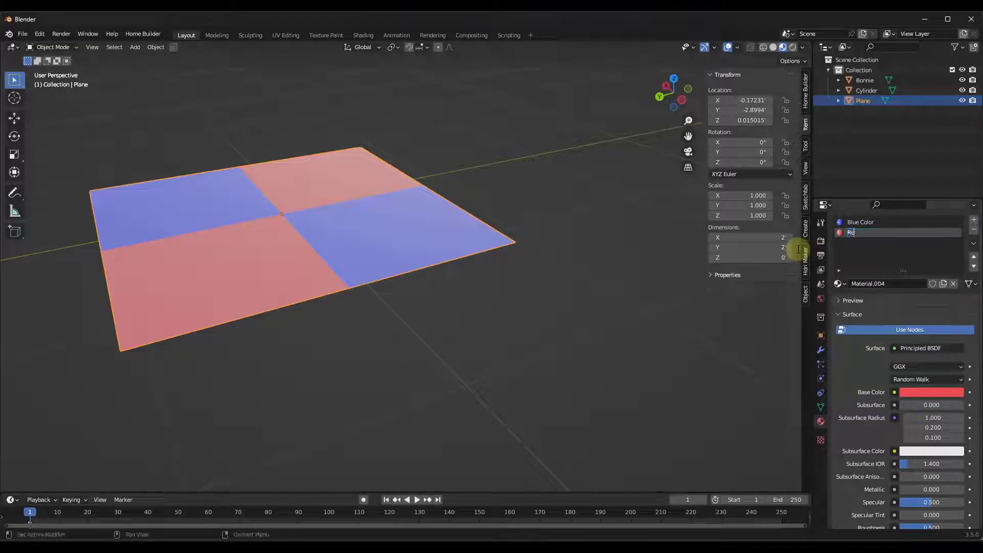
{"action": "key", "text": "Return"}
{"action": "left_click", "coordinate": [380, 365]}
- Enter Edit Mode on the cylinder and select only the loop of faces around its side
{"action": "middle_click_drag", "start_coordinate": [324, 348], "coordinate": [300, 210]}
{"action": "scroll", "coordinate": [286, 189], "scroll_direction": "down", "scroll_amount": 2}
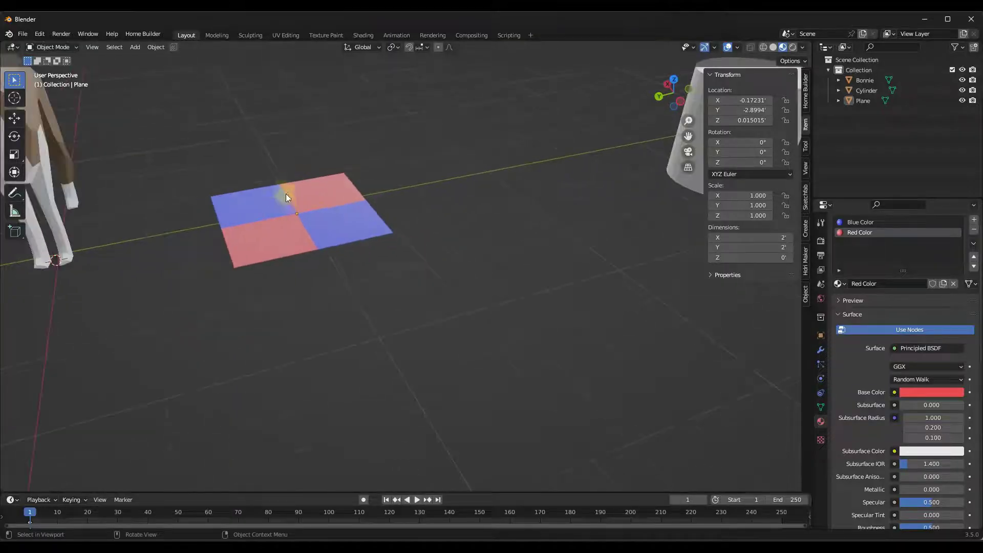
{"action": "scroll", "coordinate": [283, 212], "scroll_direction": "up", "scroll_amount": 2}
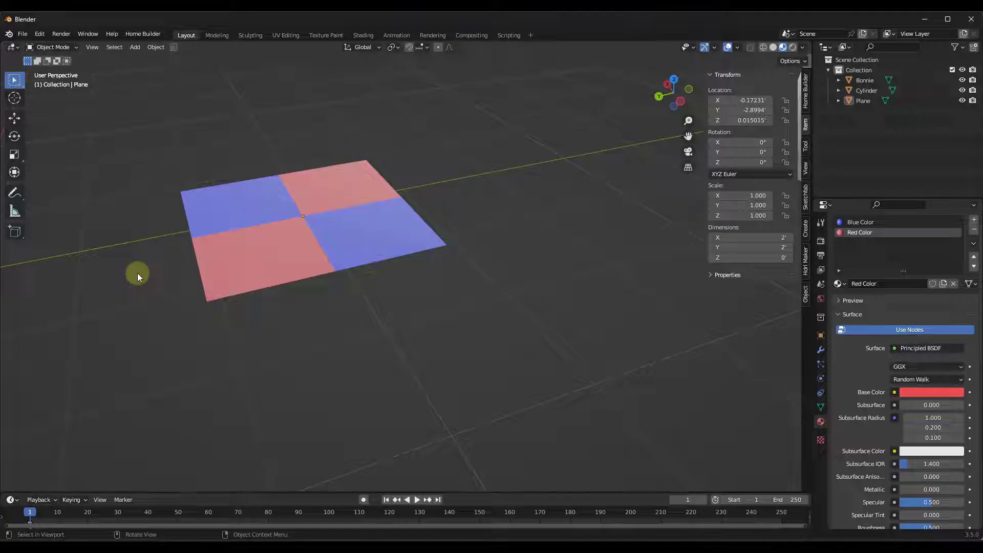
{"action": "scroll", "coordinate": [137, 273], "scroll_direction": "down", "scroll_amount": 6}
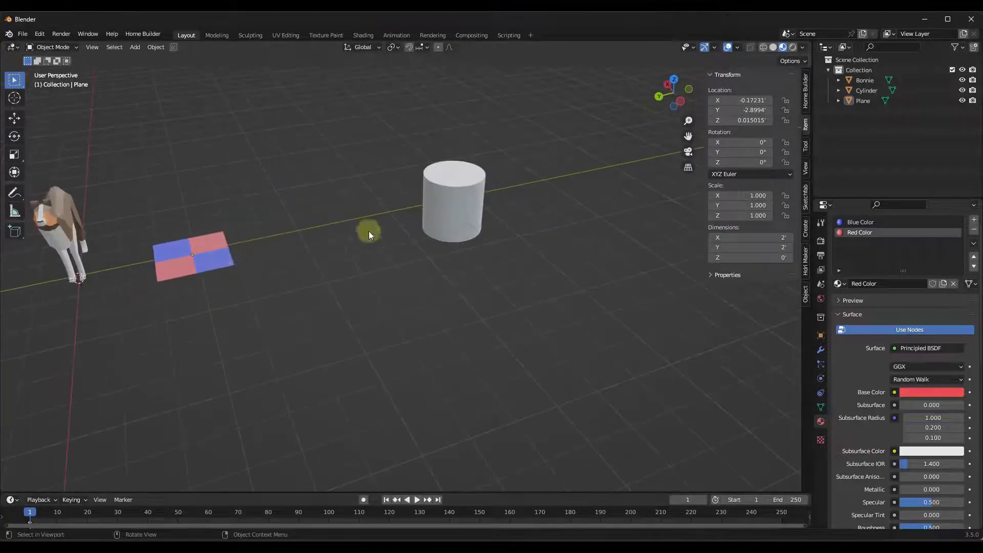
{"action": "left_click", "coordinate": [467, 204]}
{"action": "scroll", "coordinate": [458, 194], "scroll_direction": "up", "scroll_amount": 3}
{"action": "scroll", "coordinate": [454, 189], "scroll_direction": "up", "scroll_amount": 3}
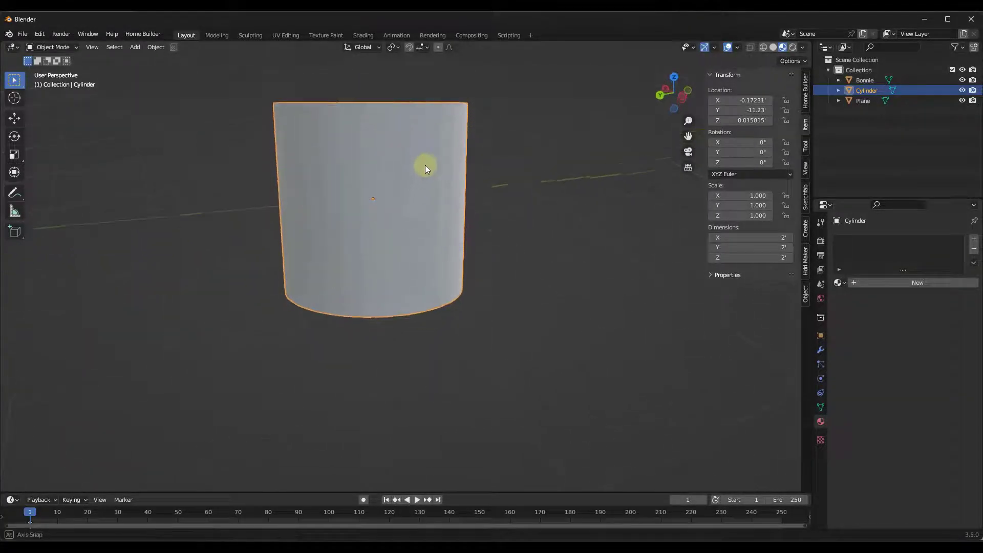
{"action": "key", "text": "Tab"}
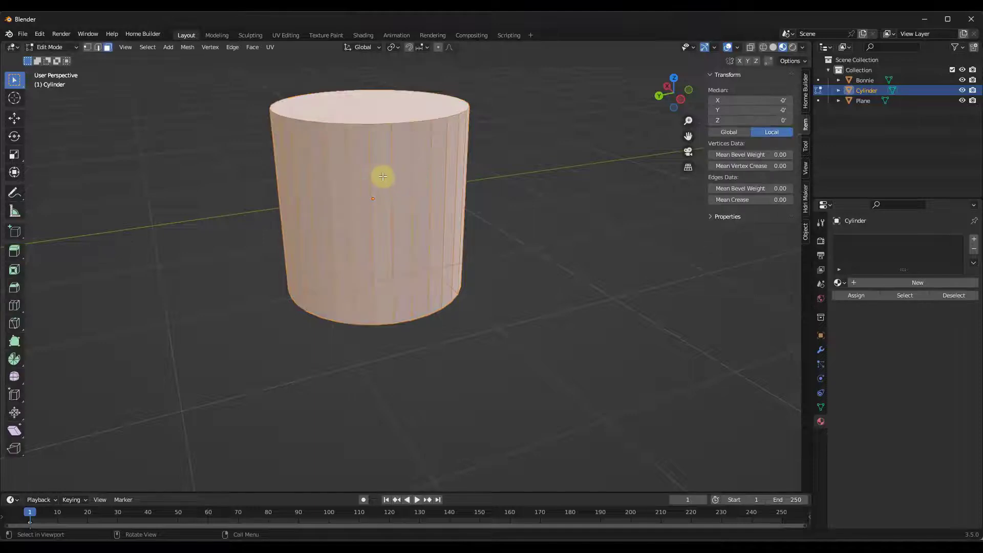
{"action": "key", "text": "alt+a"}
{"action": "left_click", "coordinate": [399, 211], "text": "alt"}
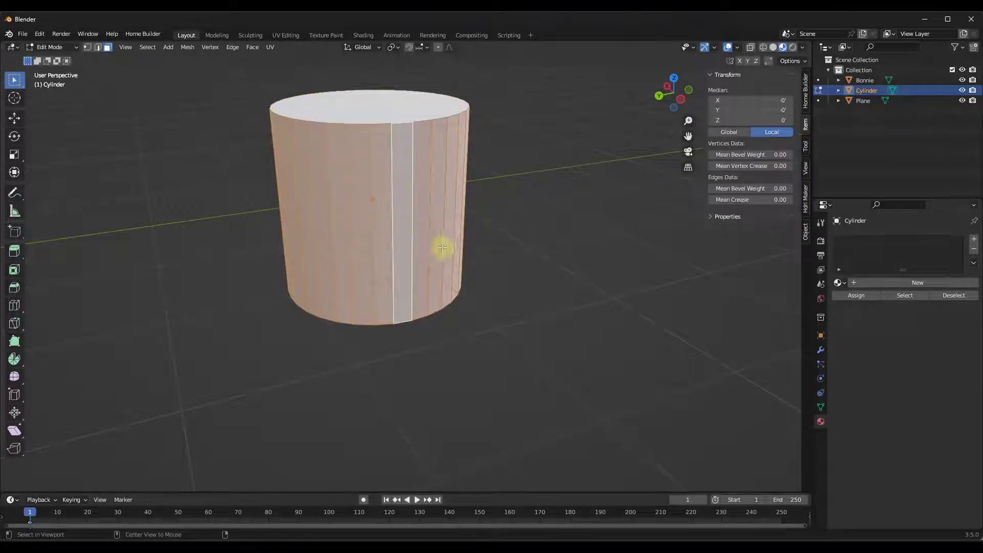
- Apply Checker Deselect to the cylinder's side faces so that every other face stays selected
{"action": "right_click", "coordinate": [382, 184]}
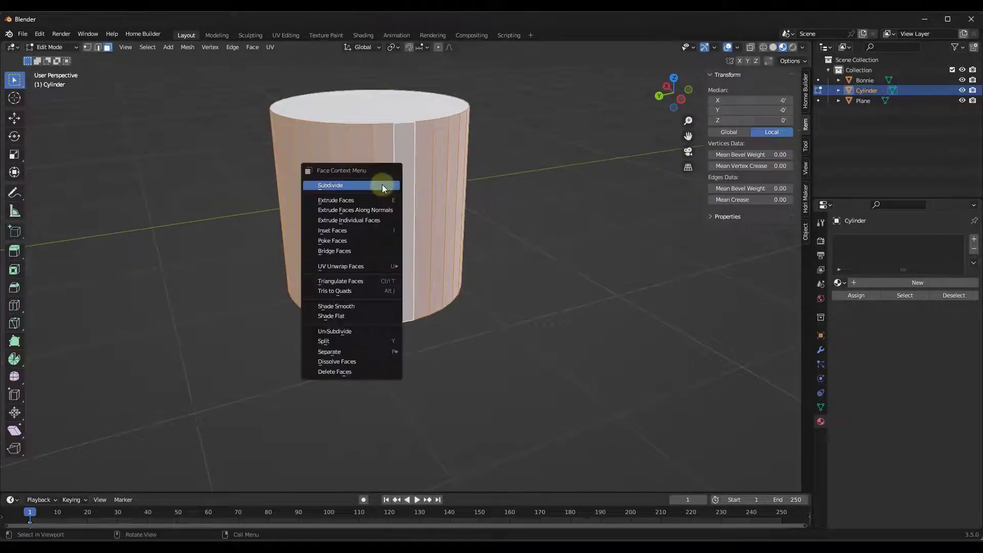
{"action": "left_click", "coordinate": [155, 47]}
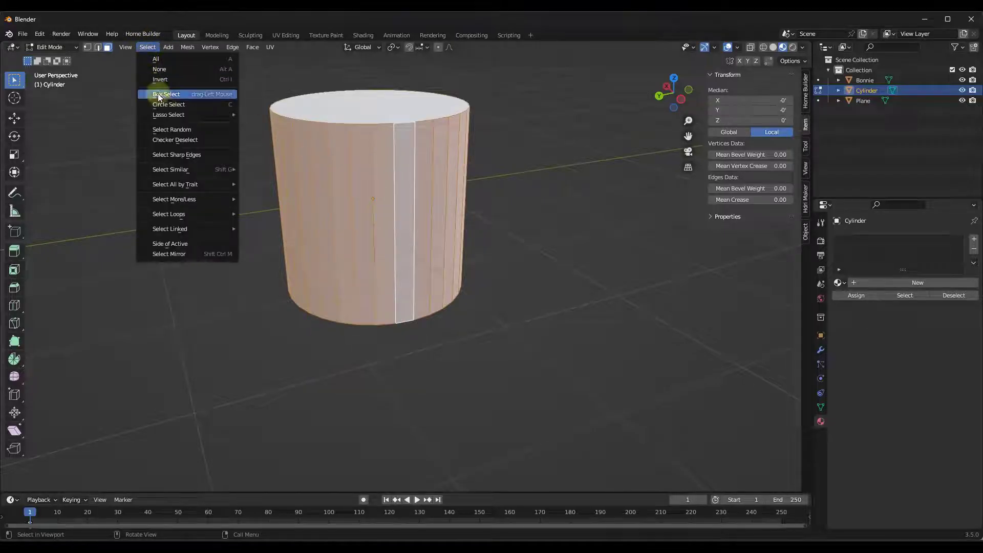
{"action": "left_click", "coordinate": [176, 138]}
{"action": "mouse_move", "coordinate": [506, 230]}
{"action": "middle_mouse_down"}
{"action": "mouse_move", "coordinate": [428, 222]}
{"action": "mouse_move", "coordinate": [494, 229]}
{"action": "middle_mouse_up"}
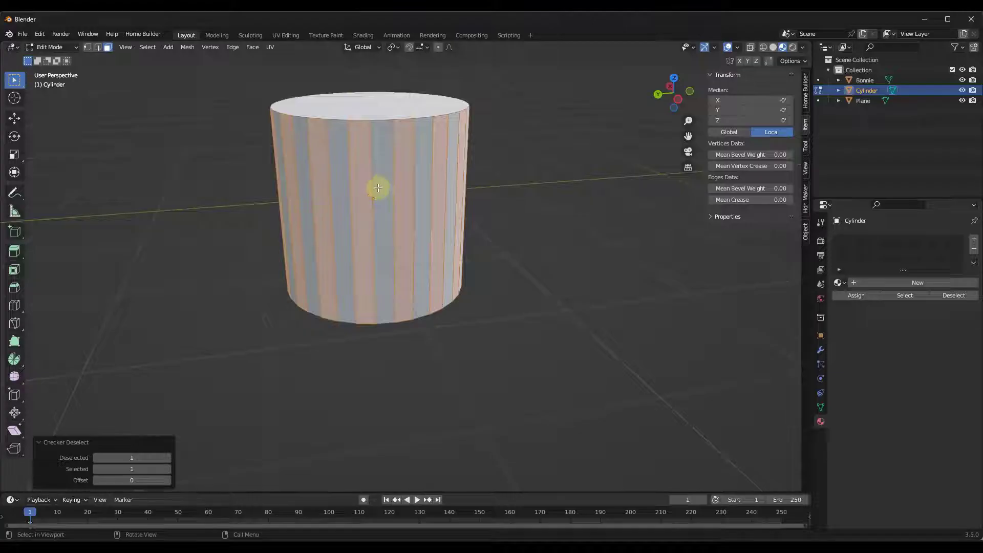
- Give the cylinder the existing Red Color material, assign it to the selected alternate side faces and clear the selection
{"action": "middle_click_drag", "start_coordinate": [362, 181], "coordinate": [372, 197]}
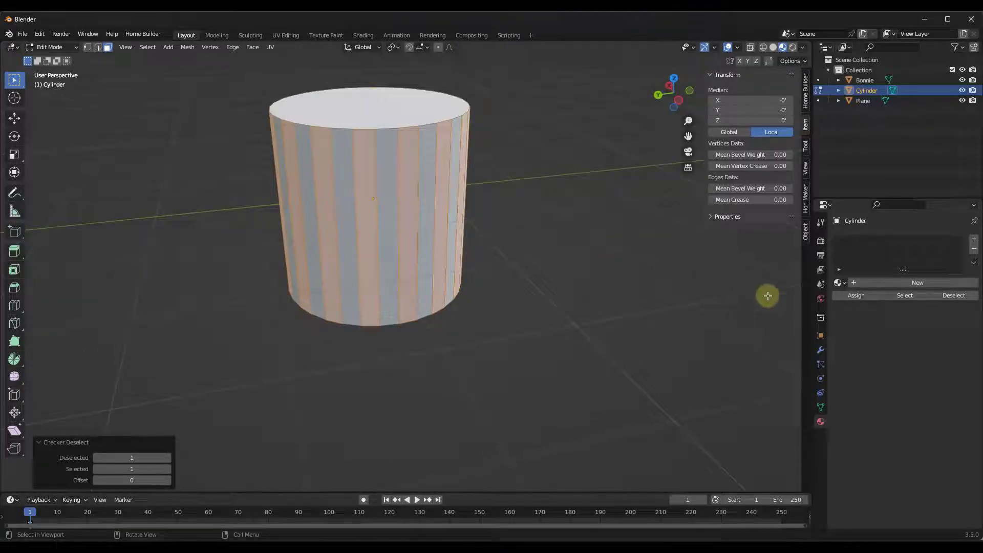
{"action": "left_click", "coordinate": [838, 282]}
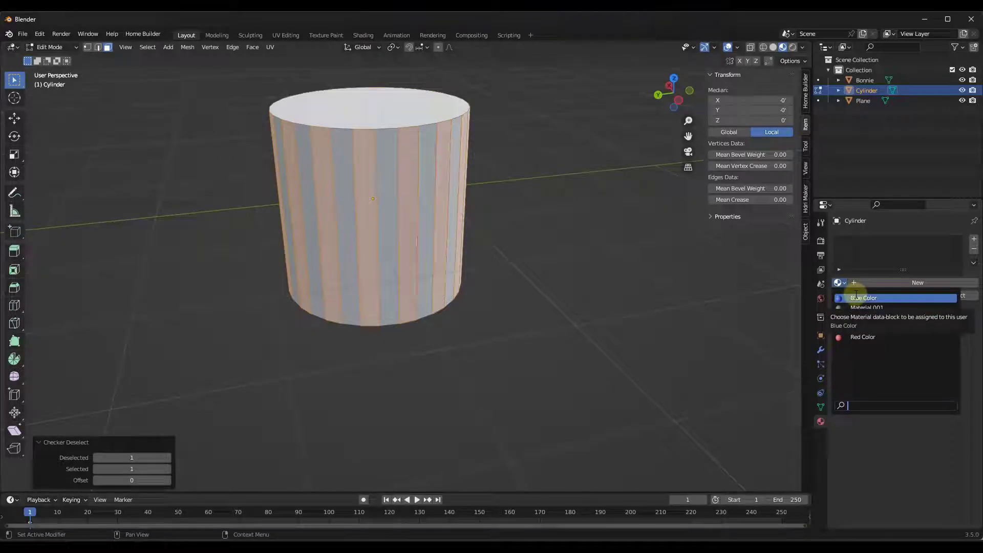
{"action": "left_click", "coordinate": [860, 337]}
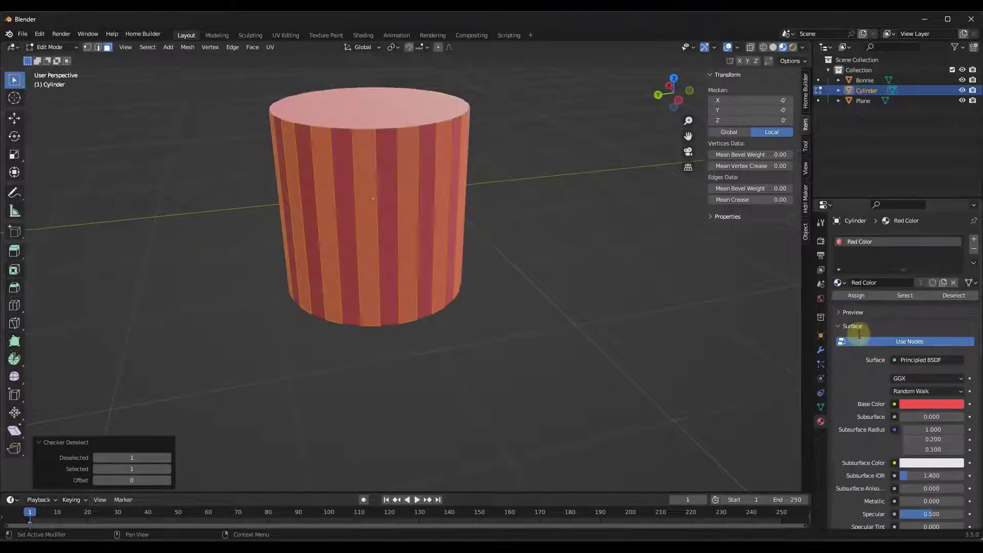
{"action": "left_click", "coordinate": [856, 295]}
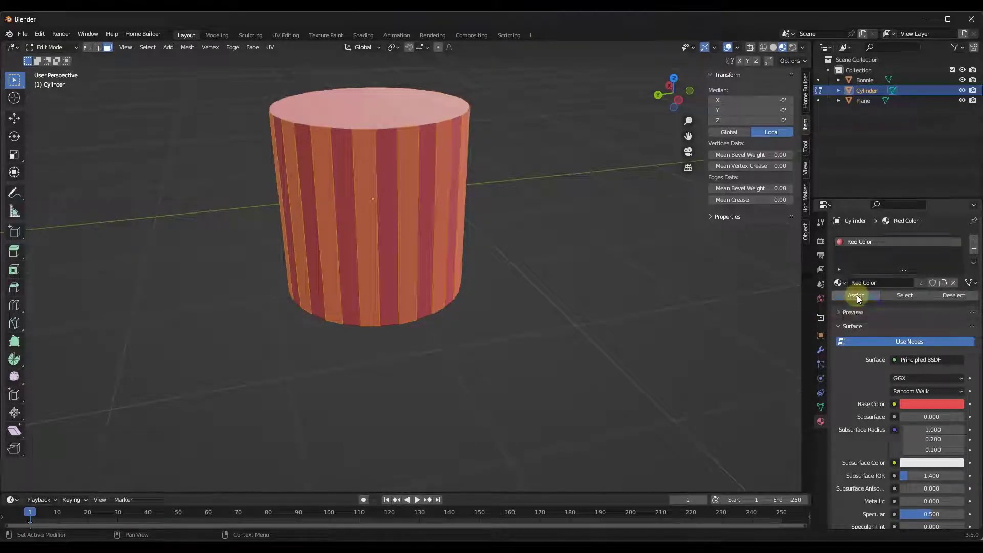
{"action": "left_click", "coordinate": [528, 225]}
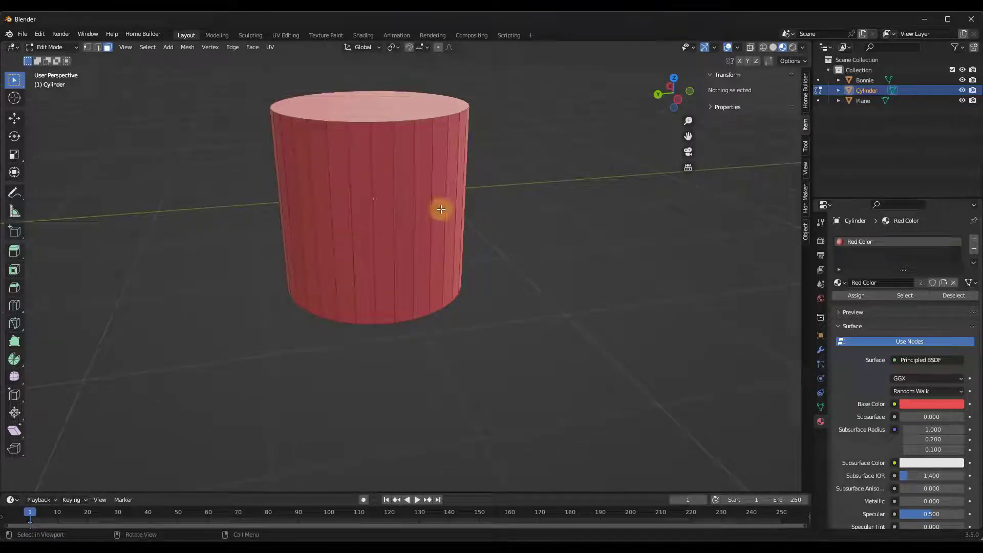
- Add a second material slot to the cylinder, move it above Red Color and create a new default material in it
{"action": "left_click", "coordinate": [973, 238]}
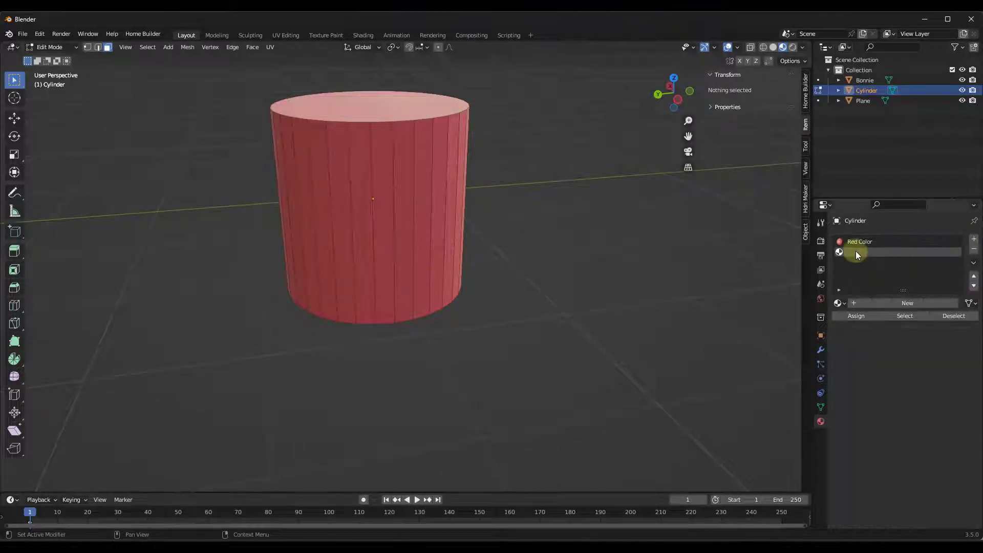
{"action": "left_click", "coordinate": [974, 276]}
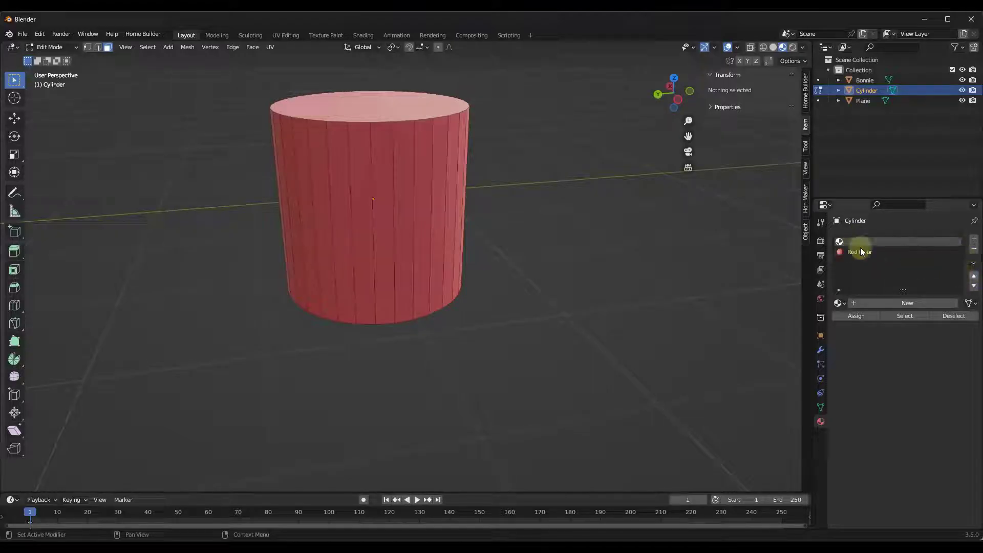
{"action": "left_click", "coordinate": [838, 303]}
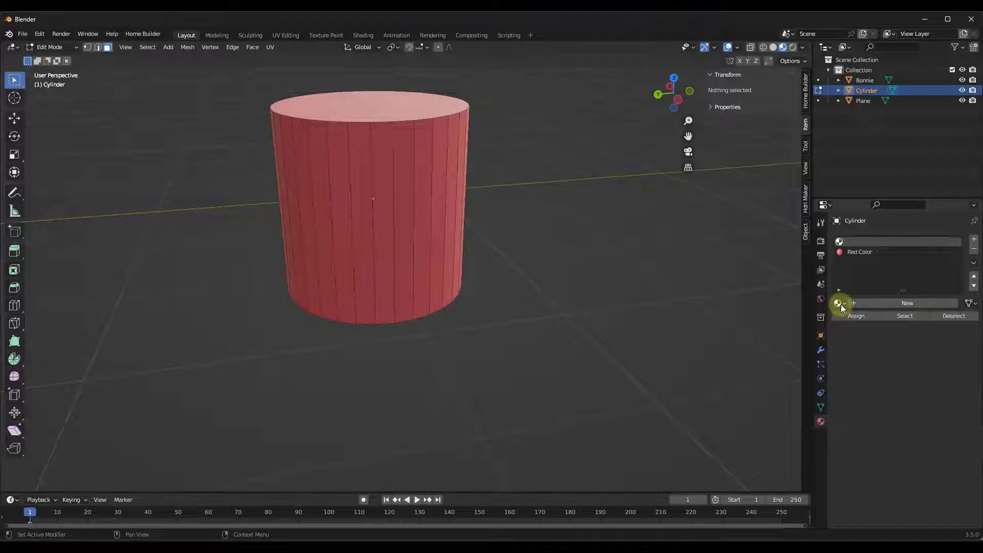
{"action": "left_click", "coordinate": [855, 304]}
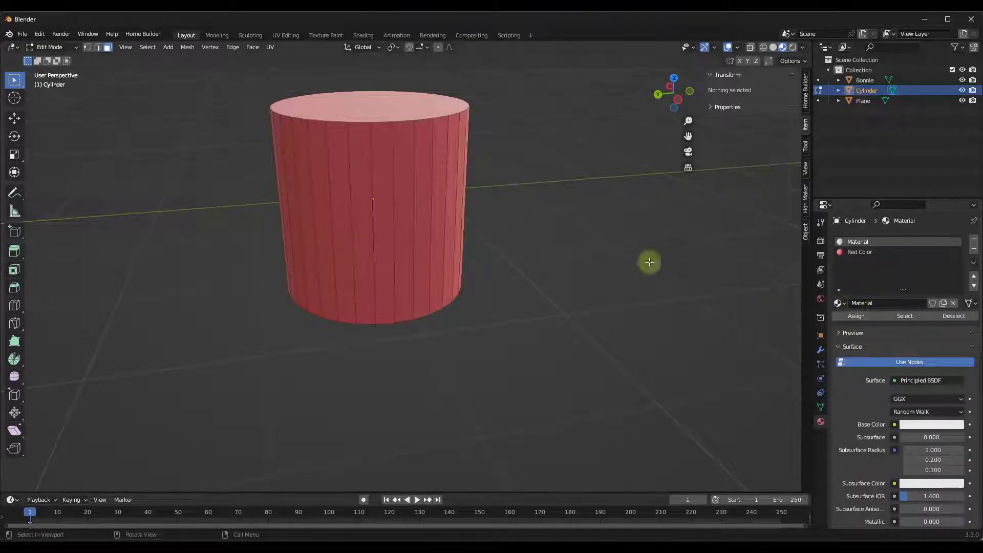
- Select only the loop of faces around the cylinder's side in Edit Mode
{"action": "key", "text": "Tab"}
{"action": "key", "text": "Tab"}
{"action": "left_click", "coordinate": [388, 193]}
{"action": "key", "text": "a"}
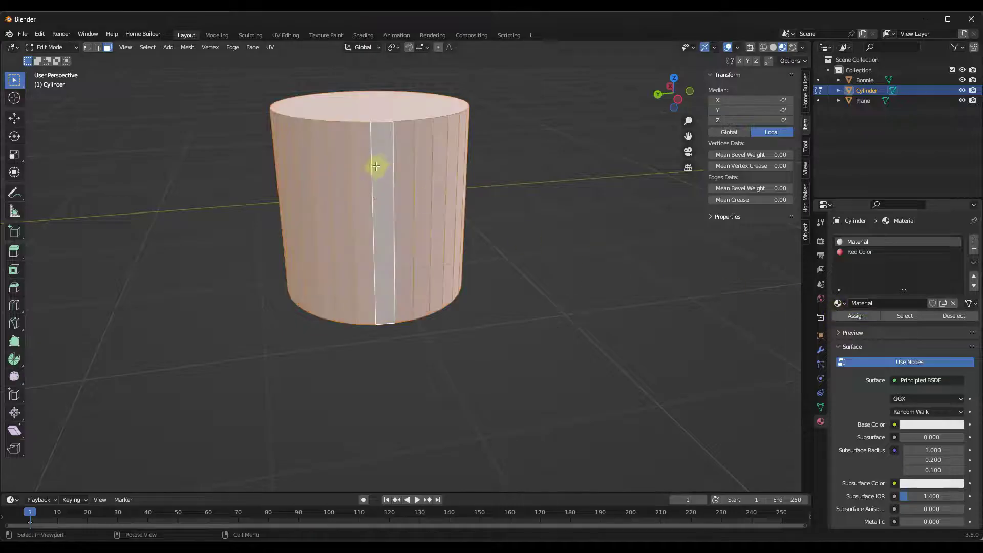
{"action": "left_click", "coordinate": [384, 164]}
{"action": "key", "text": "ctrl+i"}
- Apply Checker Deselect to the cylinder's side faces and assign Red Color to the faces that stay selected
{"action": "left_click", "coordinate": [148, 47]}
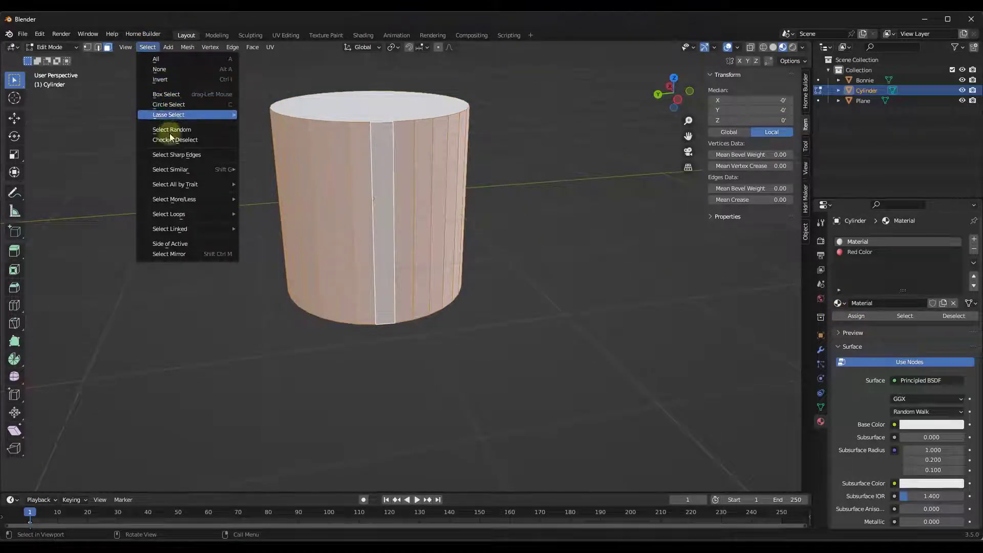
{"action": "left_click", "coordinate": [172, 140]}
{"action": "left_click", "coordinate": [854, 255]}
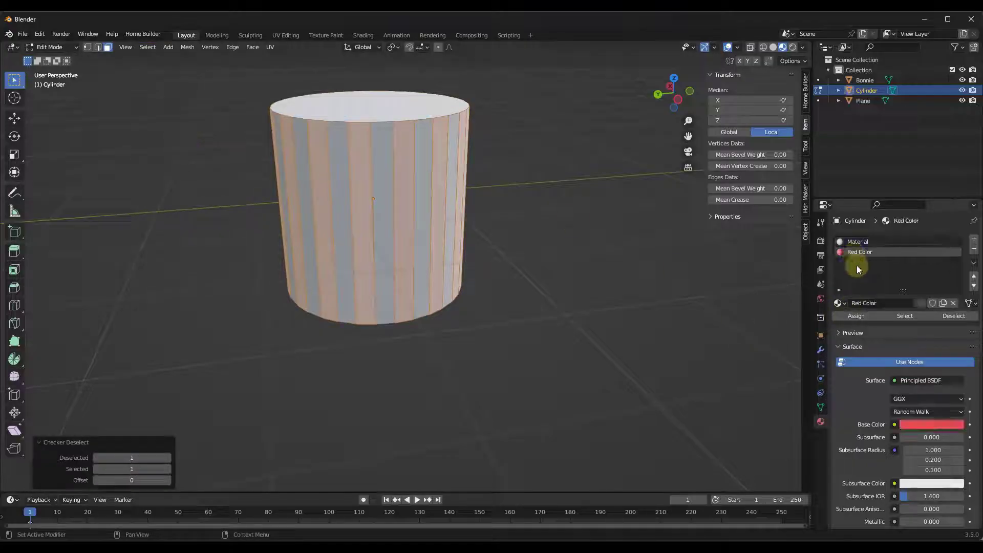
{"action": "left_click", "coordinate": [856, 316]}
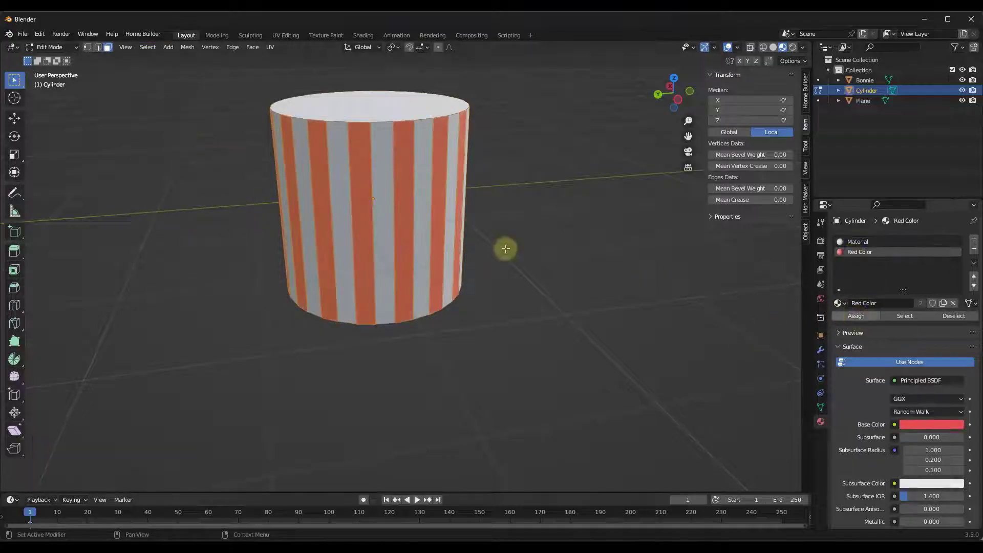
- Try to select the white stripes by selecting the side face loop from a white face and applying Checker Deselect
{"action": "left_click", "coordinate": [383, 186]}
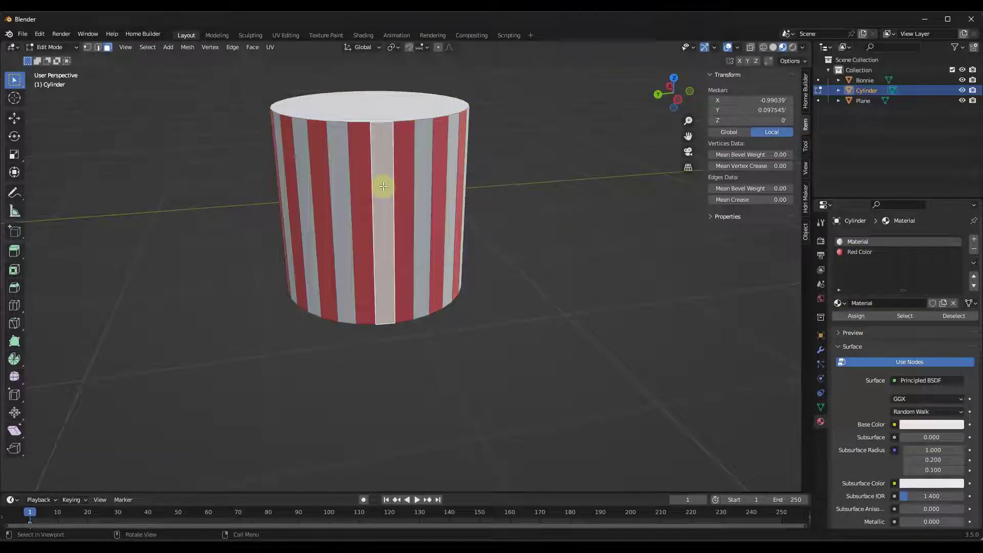
{"action": "left_click", "coordinate": [148, 47]}
{"action": "left_click", "coordinate": [172, 138]}
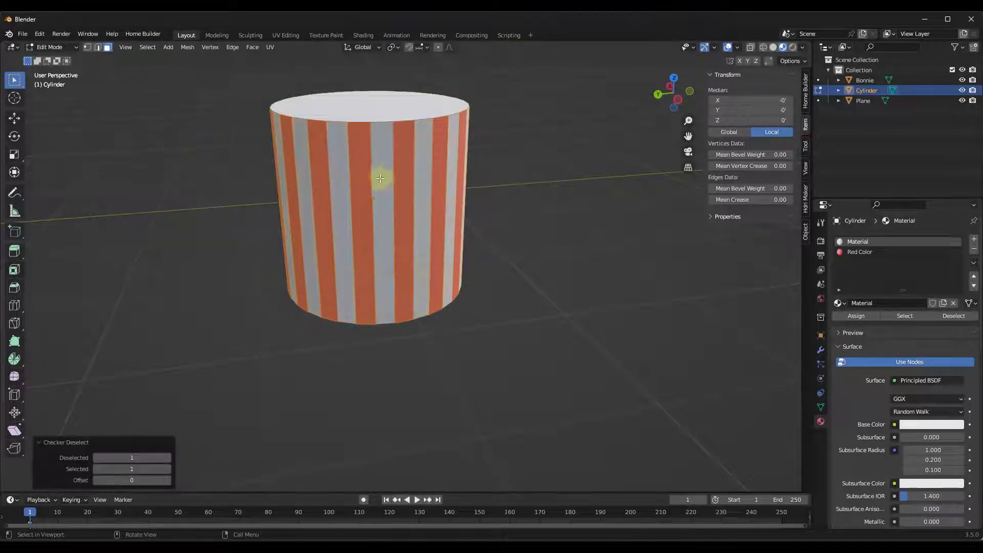
{"action": "scroll", "coordinate": [384, 176], "scroll_direction": "down", "scroll_amount": 1}
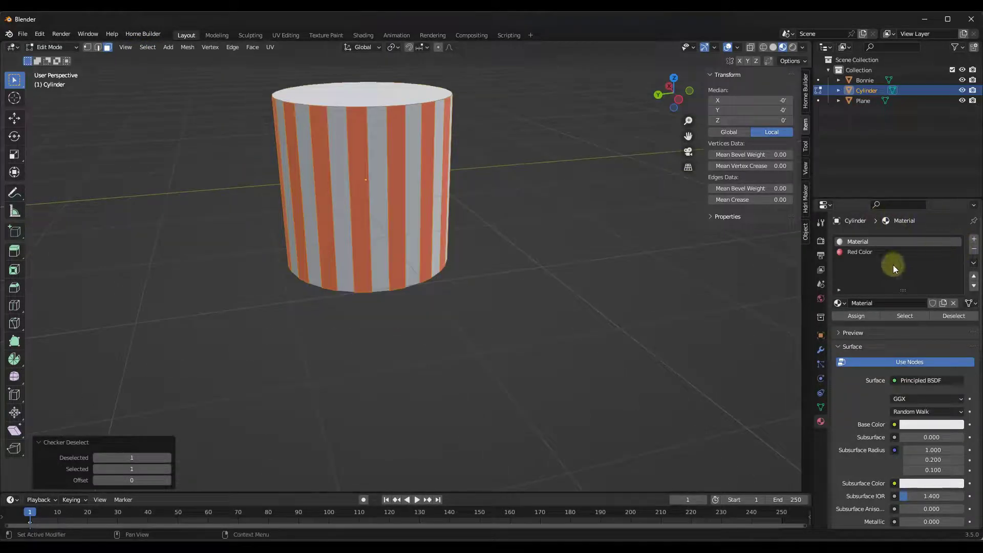
- Add a third material slot to the cylinder and fill it with the existing Blue Color material
{"action": "left_click", "coordinate": [839, 303]}
{"action": "left_click", "coordinate": [973, 239]}
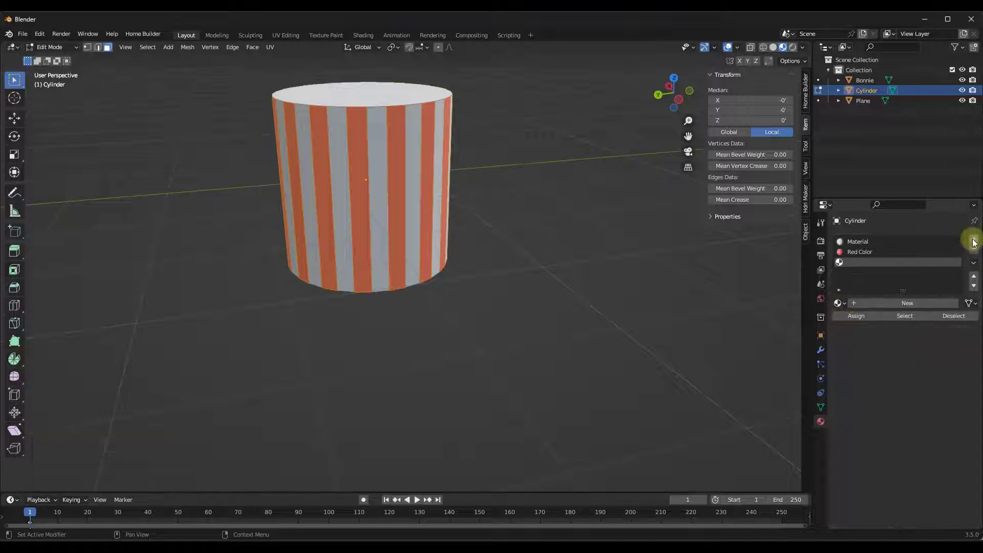
{"action": "left_click", "coordinate": [838, 303]}
{"action": "left_click", "coordinate": [854, 319]}
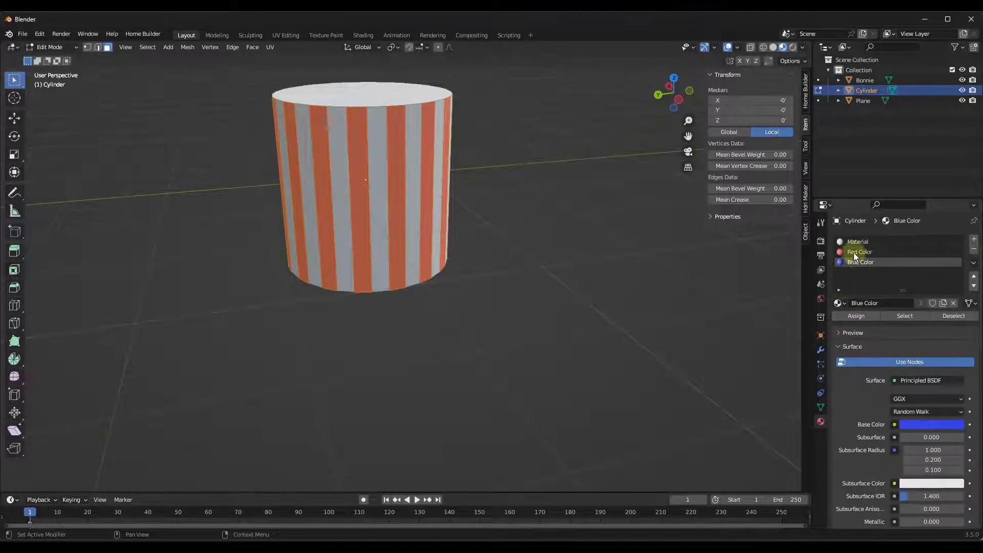
{"action": "left_click", "coordinate": [855, 315]}
{"action": "key", "text": "ctrl+z"}
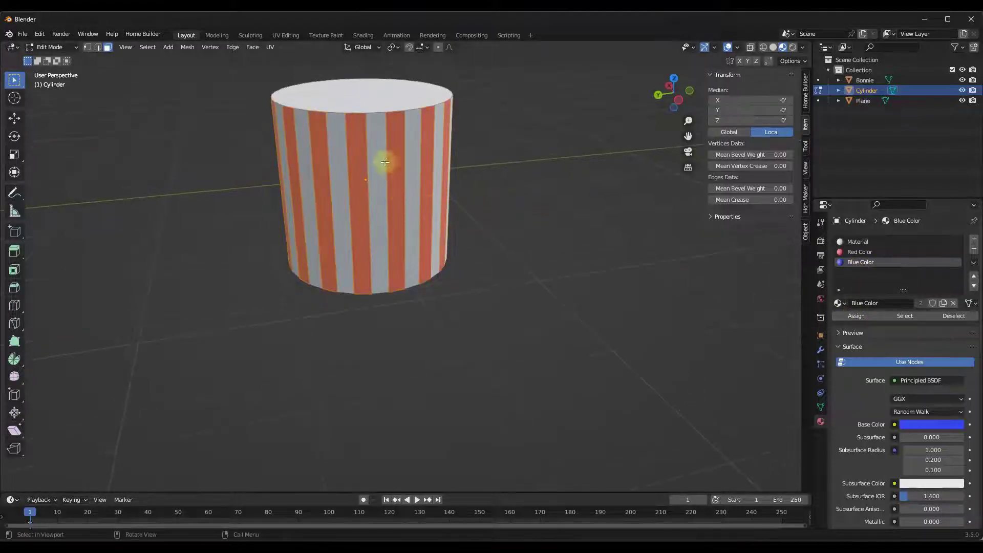
- Select the cylinder's full side face loop and deselect the faces that use the Red Color material
{"action": "scroll", "coordinate": [379, 157], "scroll_direction": "up", "scroll_amount": 2}
{"action": "left_click", "coordinate": [372, 151]}
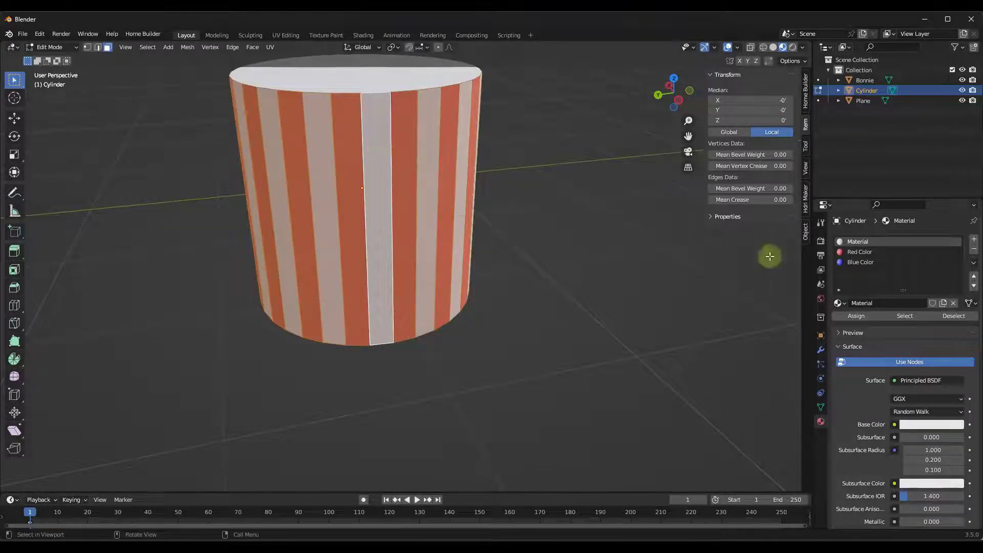
{"action": "middle_click_drag", "start_coordinate": [446, 165], "coordinate": [448, 185]}
{"action": "scroll", "coordinate": [448, 185], "scroll_direction": "down", "scroll_amount": 4}
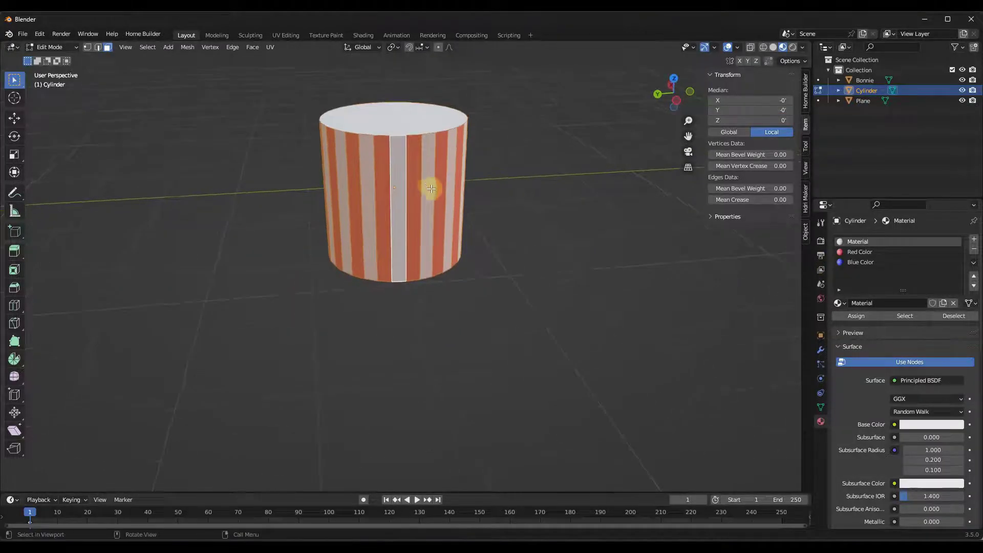
{"action": "left_click", "coordinate": [858, 252]}
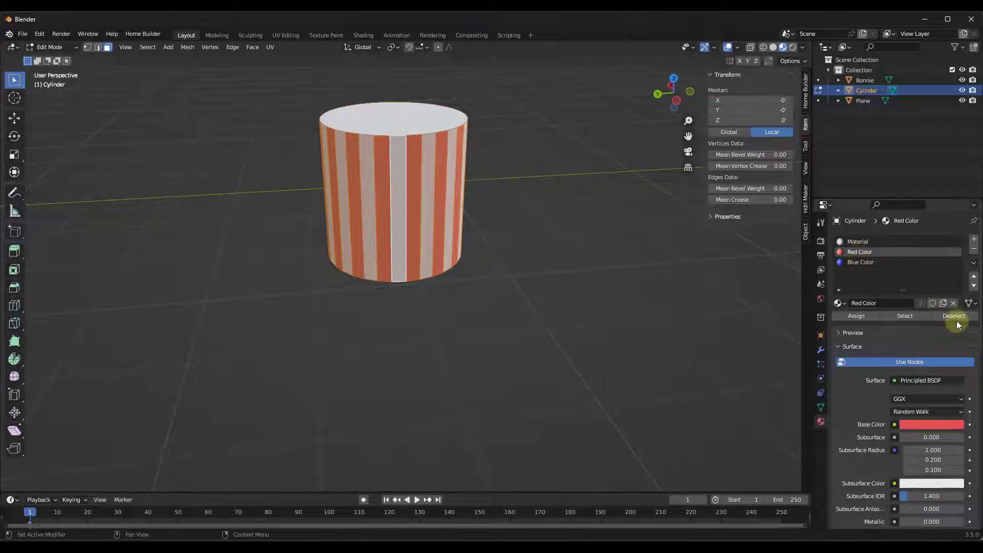
{"action": "left_click", "coordinate": [955, 318]}
- Assign Blue Color to the remaining selected side faces of the cylinder
{"action": "left_click", "coordinate": [861, 261]}
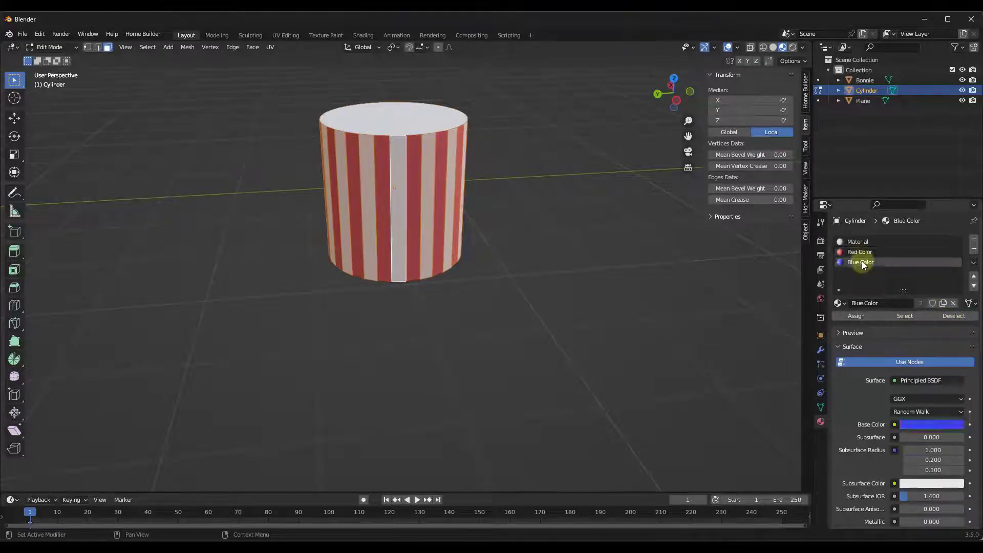
{"action": "left_click", "coordinate": [854, 315]}
{"action": "middle_click_drag", "start_coordinate": [443, 195], "coordinate": [471, 197]}
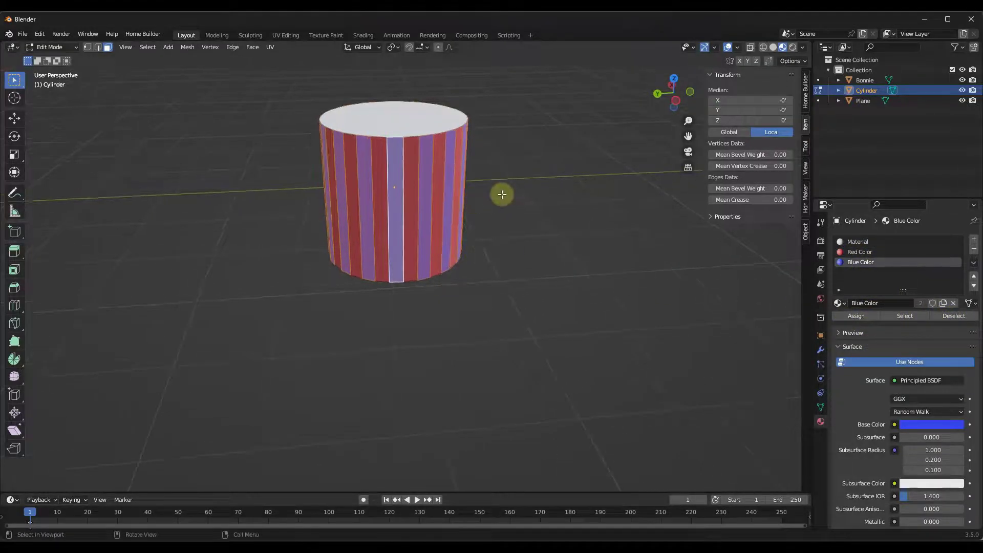
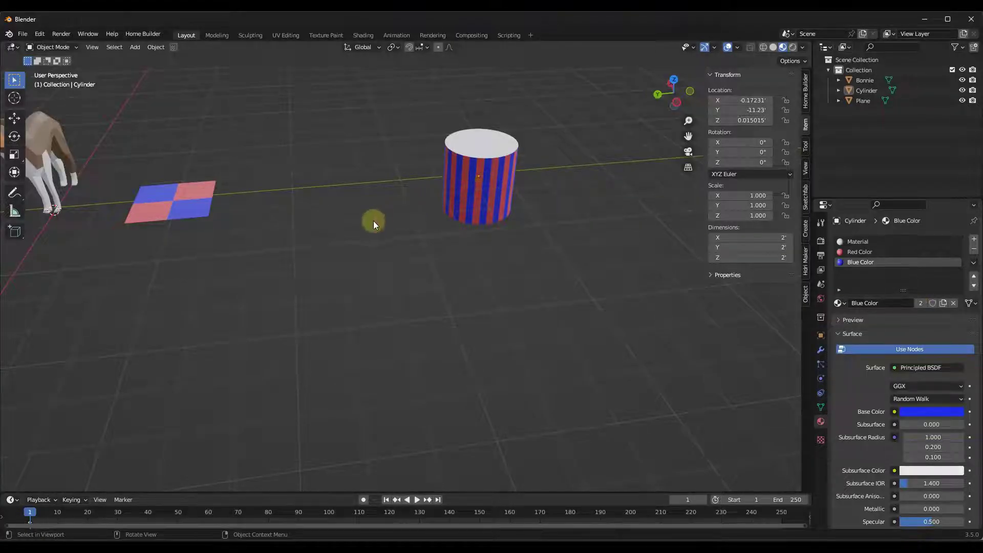
- Select the cylinder in Object Mode and turn its shared Blue Color material into a single-user copy
{"action": "left_click", "coordinate": [491, 185]}
{"action": "scroll", "coordinate": [524, 158], "scroll_direction": "up", "scroll_amount": 3}
{"action": "scroll", "coordinate": [484, 149], "scroll_direction": "down", "scroll_amount": 3}
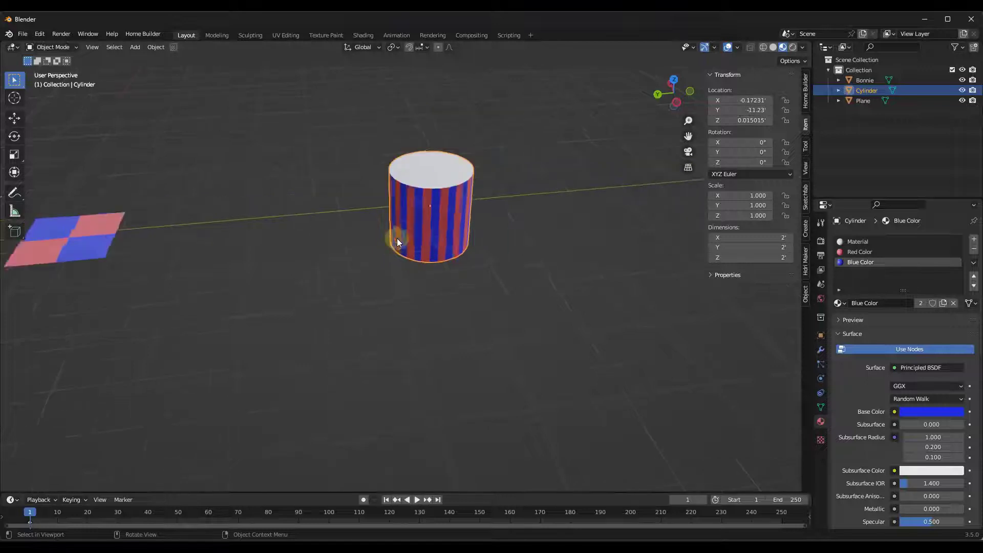
{"action": "middle_click_drag", "start_coordinate": [445, 167], "coordinate": [448, 169], "text": "shift"}
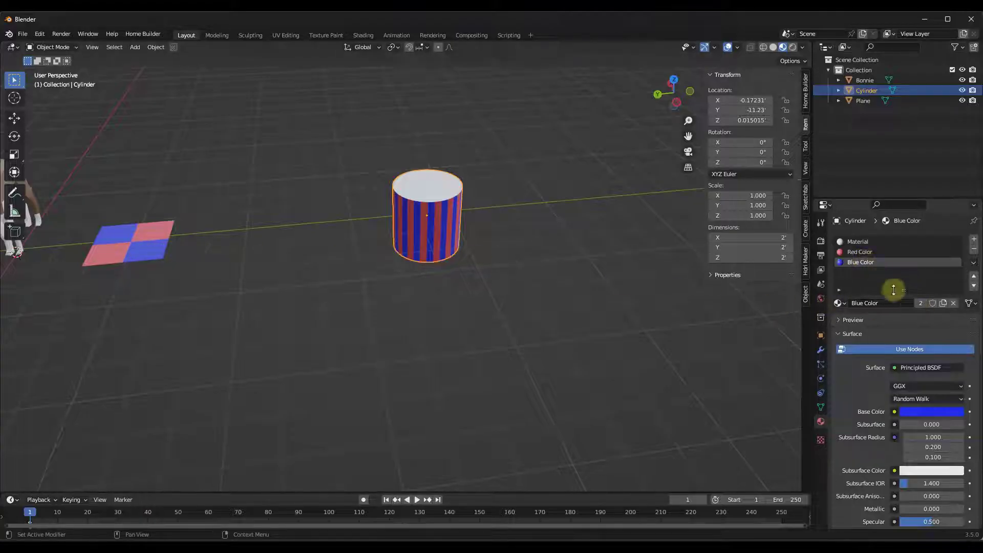
{"action": "left_click", "coordinate": [919, 303]}
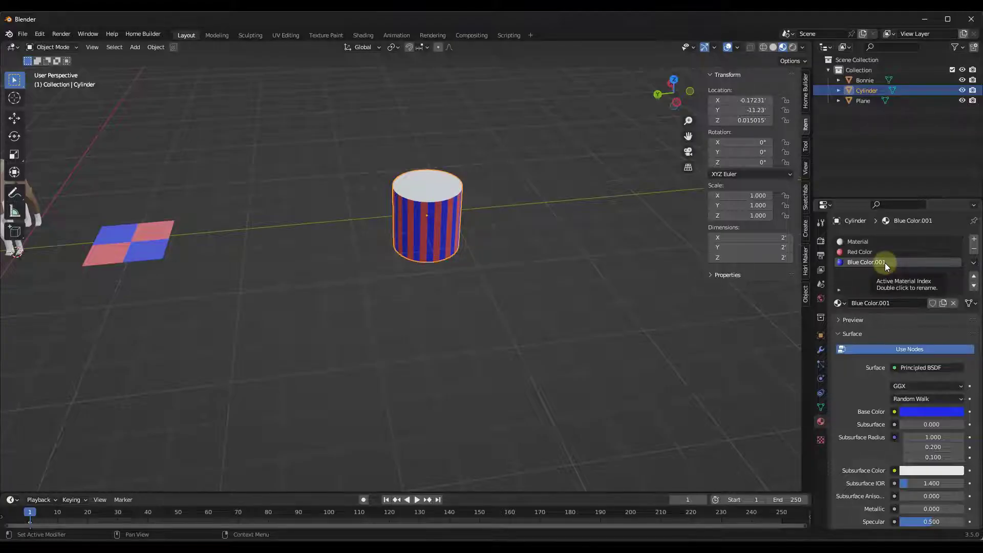
- Compare the plane's materials, reselect the cylinder, change its copied blue material's base color to a more violet blue and deselect it
{"action": "left_click", "coordinate": [156, 254]}
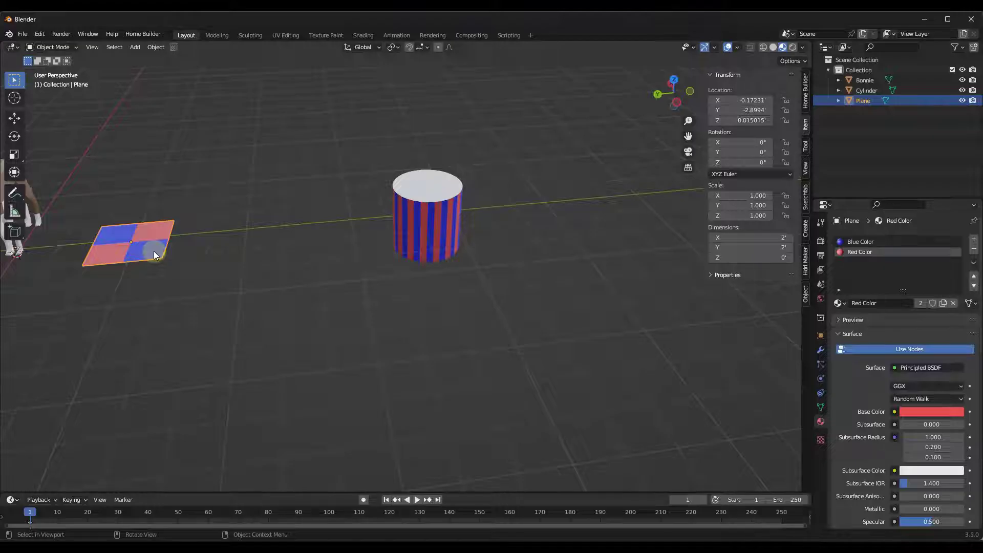
{"action": "left_click", "coordinate": [405, 235]}
{"action": "left_click", "coordinate": [930, 412]}
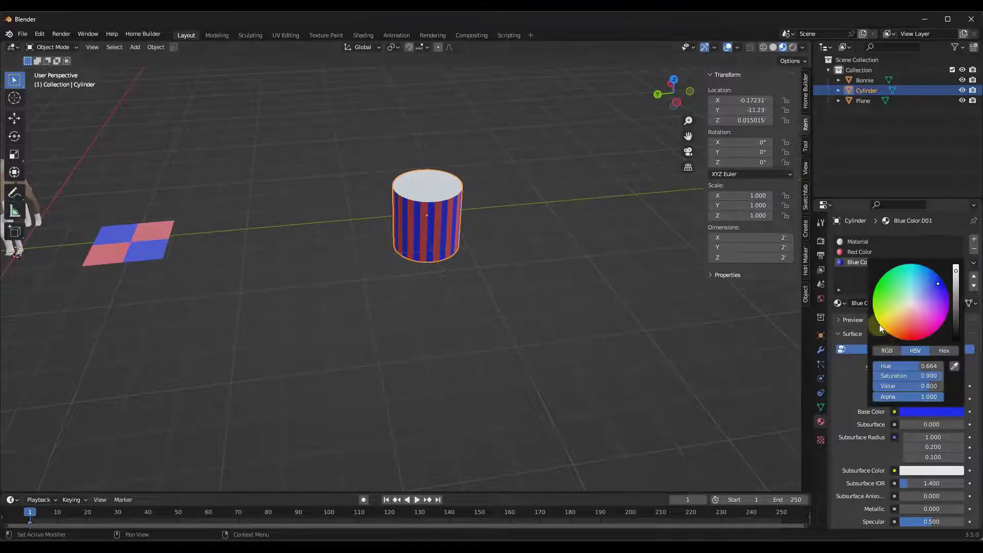
{"action": "mouse_move", "coordinate": [880, 324]}
{"action": "left_mouse_down"}
{"action": "mouse_move", "coordinate": [438, 292]}
{"action": "mouse_move", "coordinate": [404, 270]}
{"action": "mouse_move", "coordinate": [451, 288]}
{"action": "left_mouse_up"}
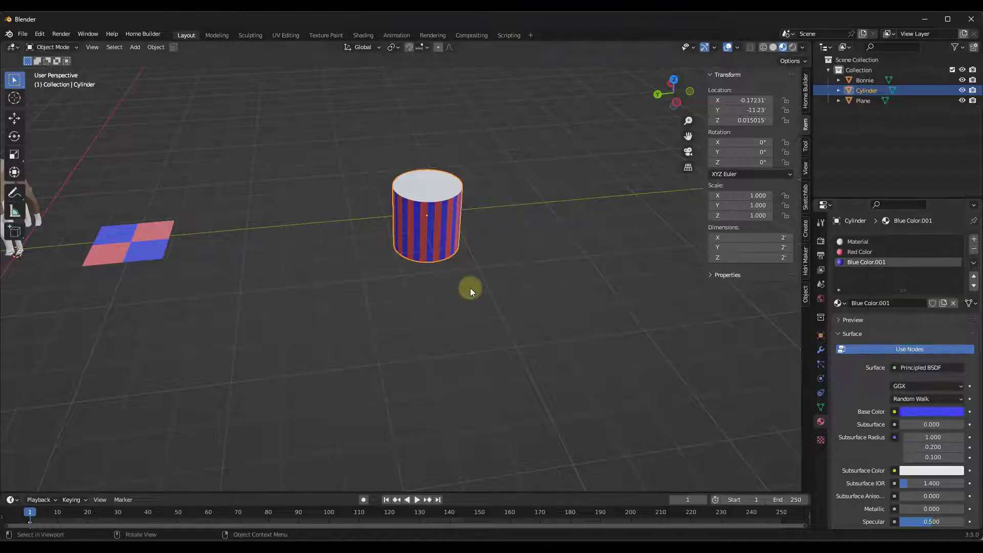
{"action": "left_click", "coordinate": [470, 287]}
{"action": "middle_click_drag", "start_coordinate": [282, 277], "coordinate": [115, 253]}
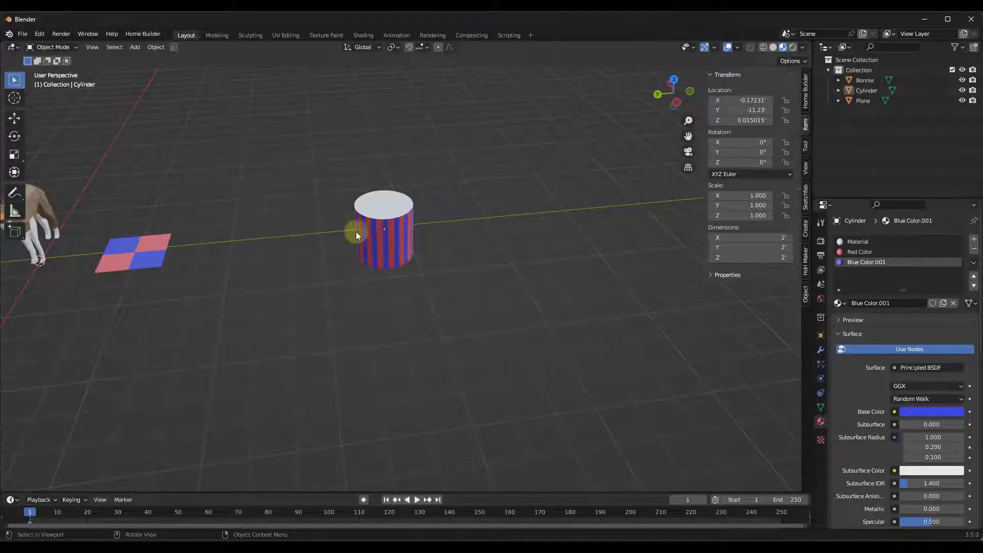
{"action": "middle_click_drag", "start_coordinate": [267, 225], "coordinate": [261, 220]}
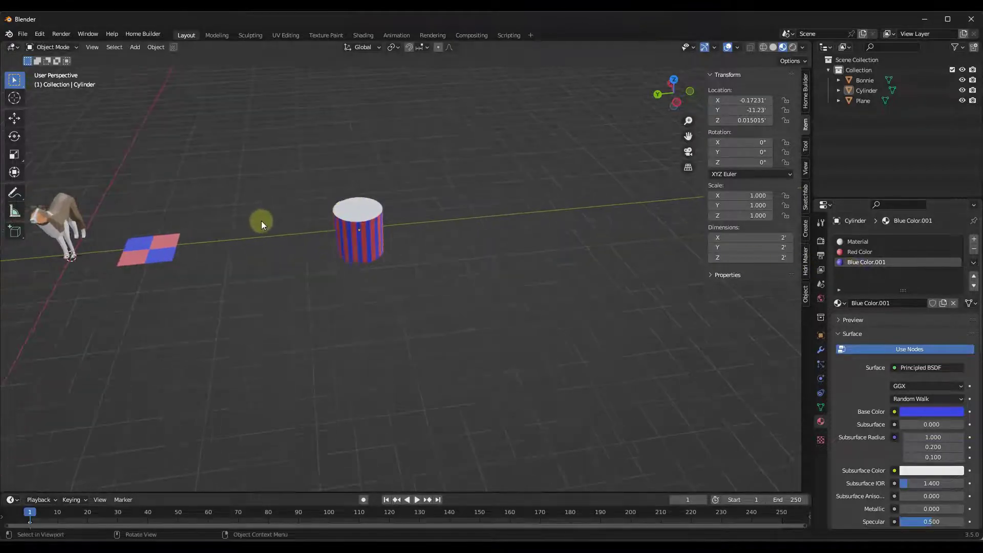
{"action": "key", "text": "shift+a"}
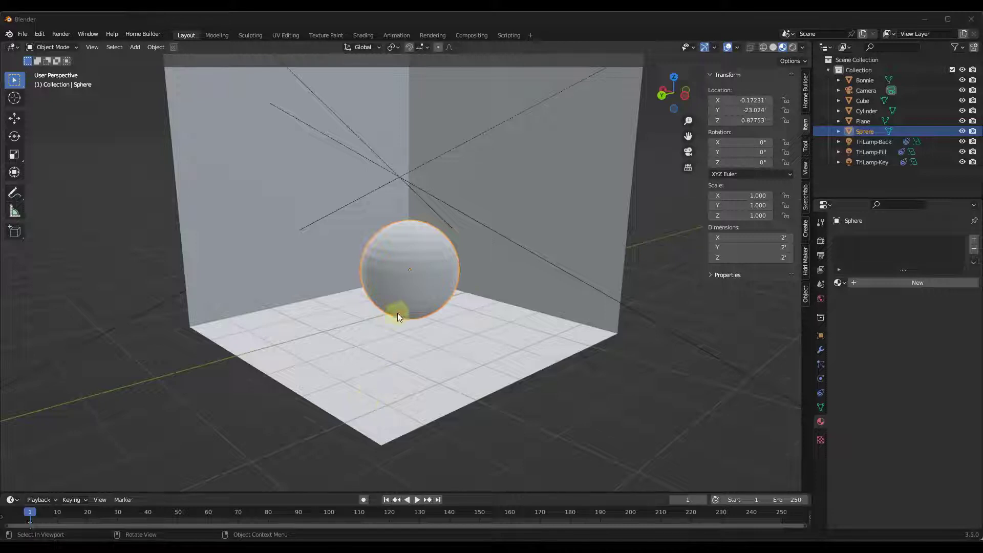
{"action": "mouse_move", "coordinate": [411, 312]}
{"action": "middle_mouse_down"}
{"action": "mouse_move", "coordinate": [441, 309]}
{"action": "mouse_move", "coordinate": [414, 309]}
{"action": "middle_mouse_up"}
{"action": "scroll", "coordinate": [436, 297], "scroll_direction": "up", "scroll_amount": 2}
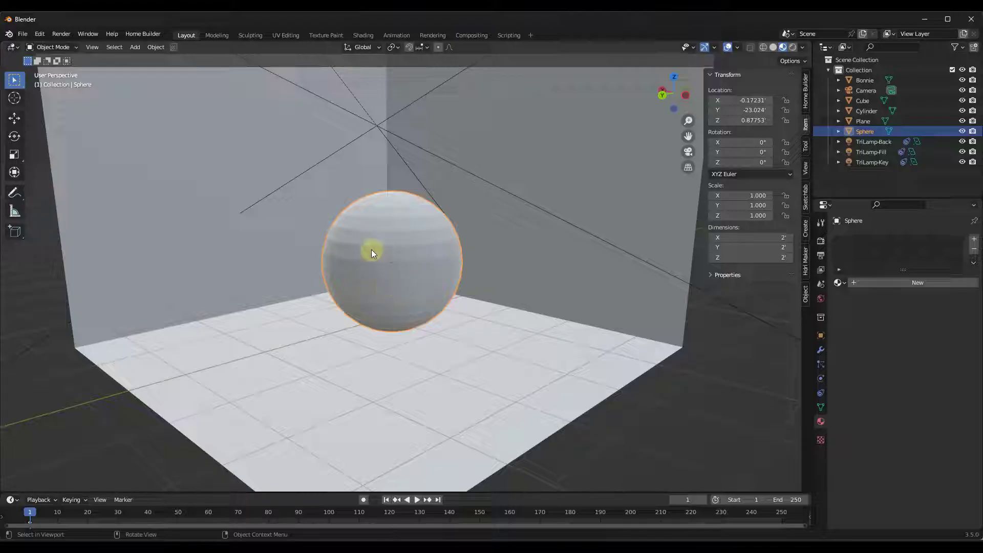
- Create a new material on the sphere and set its base color to green with hue 0.353 and saturation 0.914
{"action": "middle_click_drag", "start_coordinate": [370, 250], "coordinate": [377, 251]}
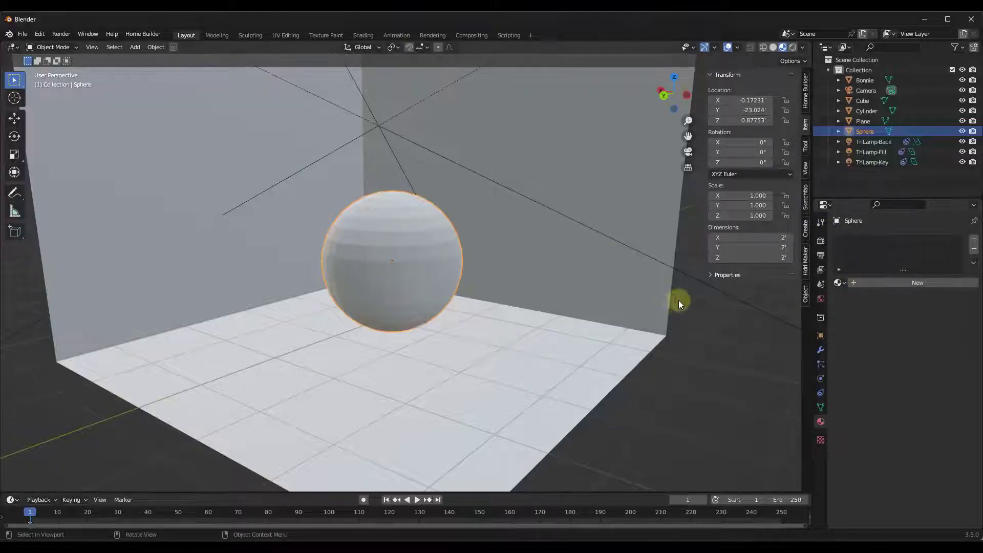
{"action": "left_click", "coordinate": [904, 282]}
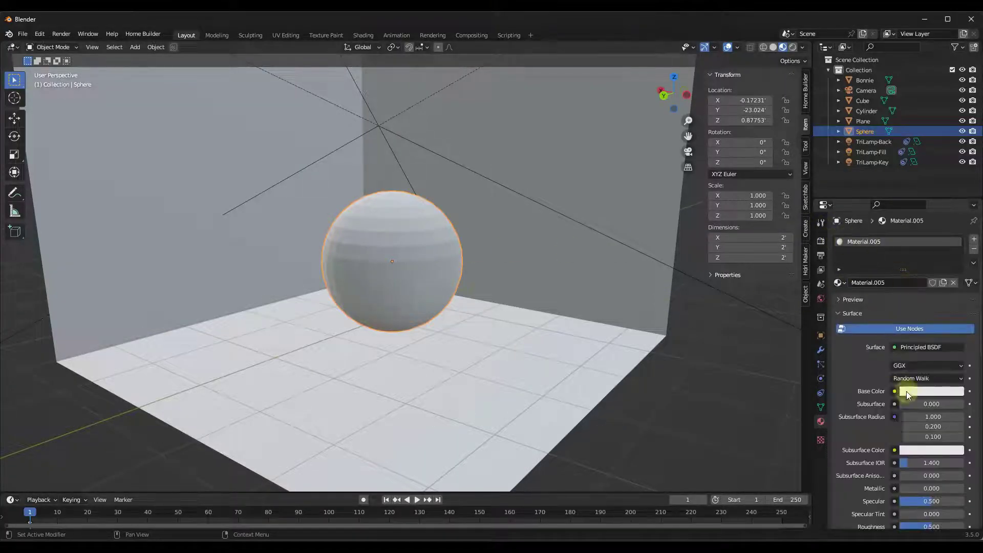
{"action": "left_click", "coordinate": [920, 391]}
{"action": "left_click", "coordinate": [901, 288]}
{"action": "left_click_drag", "start_coordinate": [901, 288], "coordinate": [889, 265]}
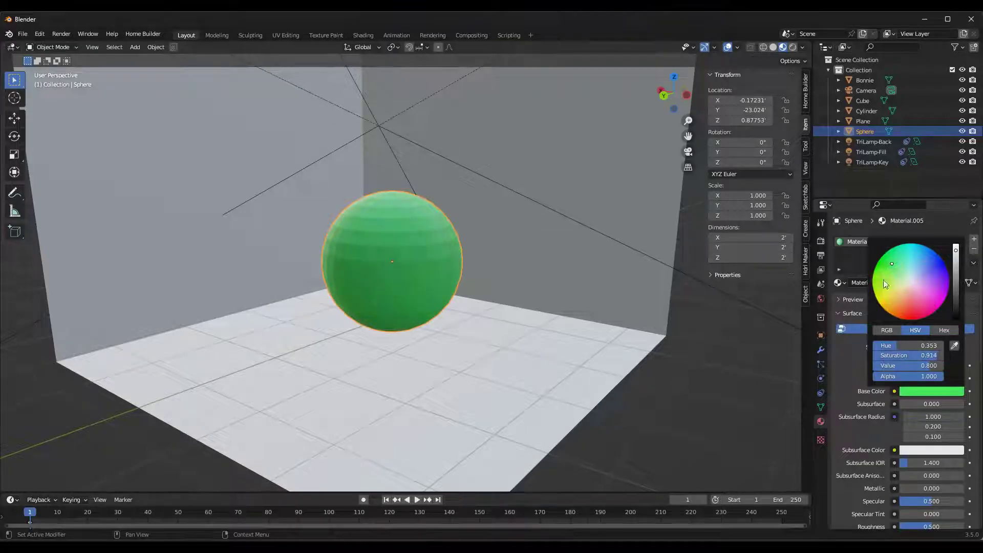
- Try a roughness of 1.0 on the sphere's green material, and set it back to 0.5
{"action": "scroll", "coordinate": [875, 379], "scroll_direction": "down", "scroll_amount": 2}
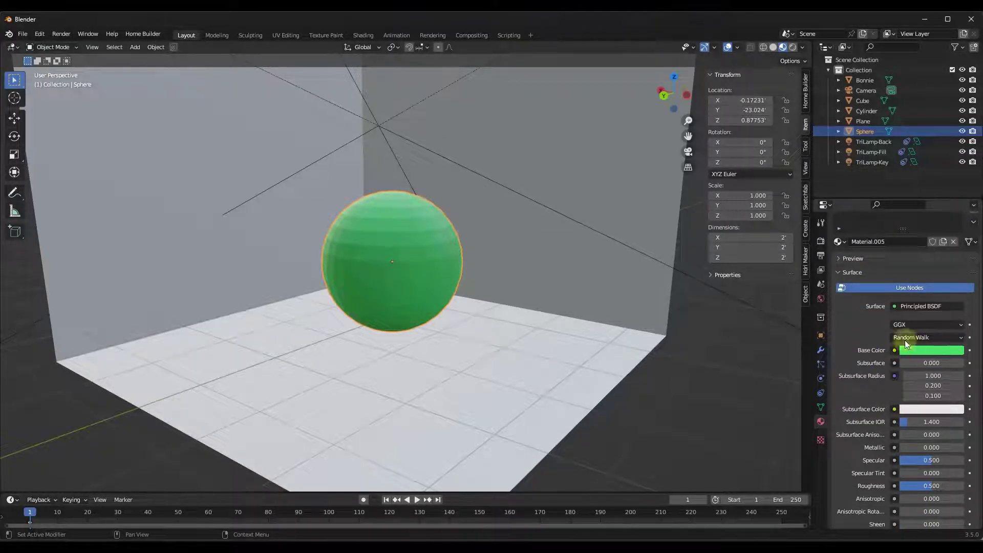
{"action": "scroll", "coordinate": [918, 407], "scroll_direction": "down", "scroll_amount": 3}
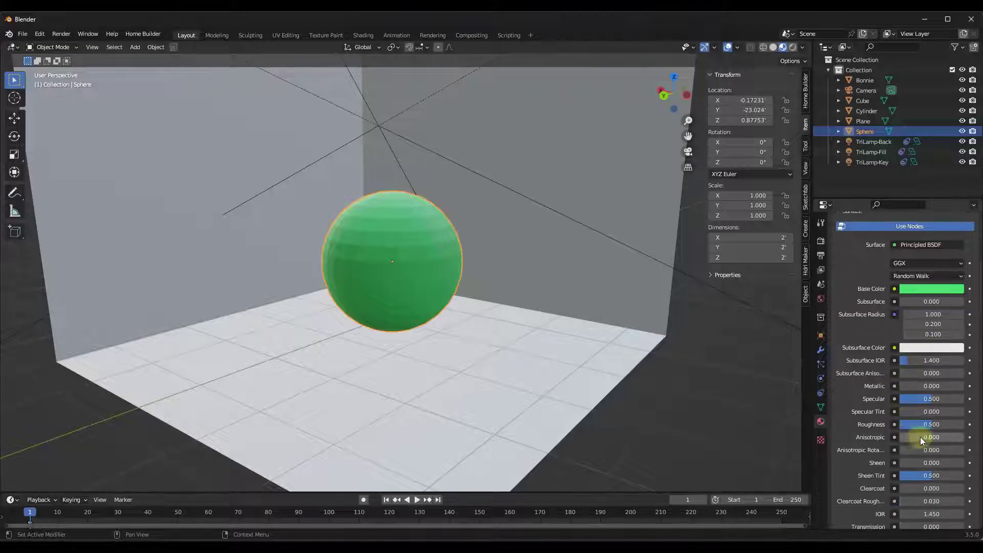
{"action": "mouse_move", "coordinate": [921, 425]}
{"action": "left_mouse_down"}
{"action": "mouse_move", "coordinate": [903, 425]}
{"action": "mouse_move", "coordinate": [936, 425]}
{"action": "mouse_move", "coordinate": [921, 425]}
{"action": "mouse_move", "coordinate": [923, 437]}
{"action": "left_mouse_up"}
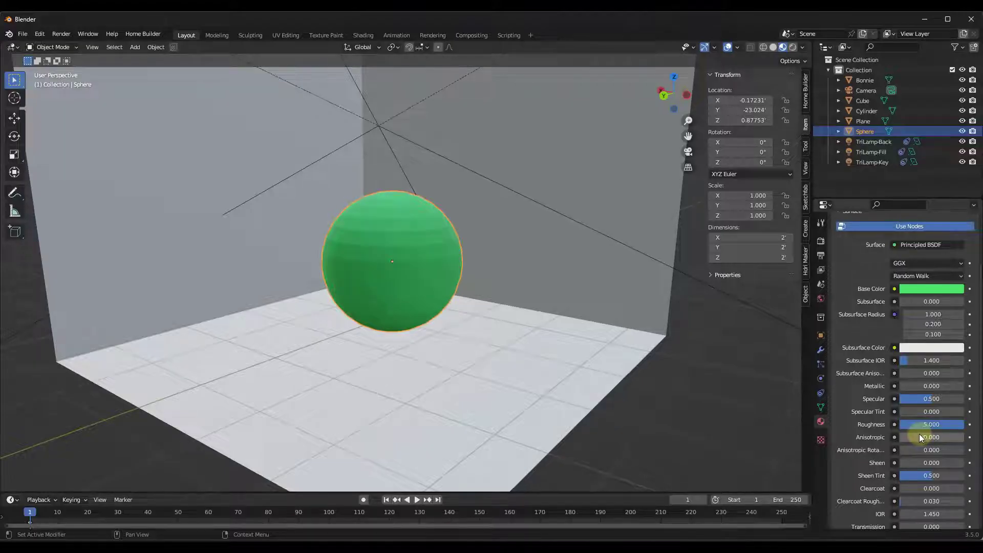
{"action": "left_click", "coordinate": [919, 425]}
{"action": "type", "text": "0.5"}
{"action": "key", "text": "Return"}
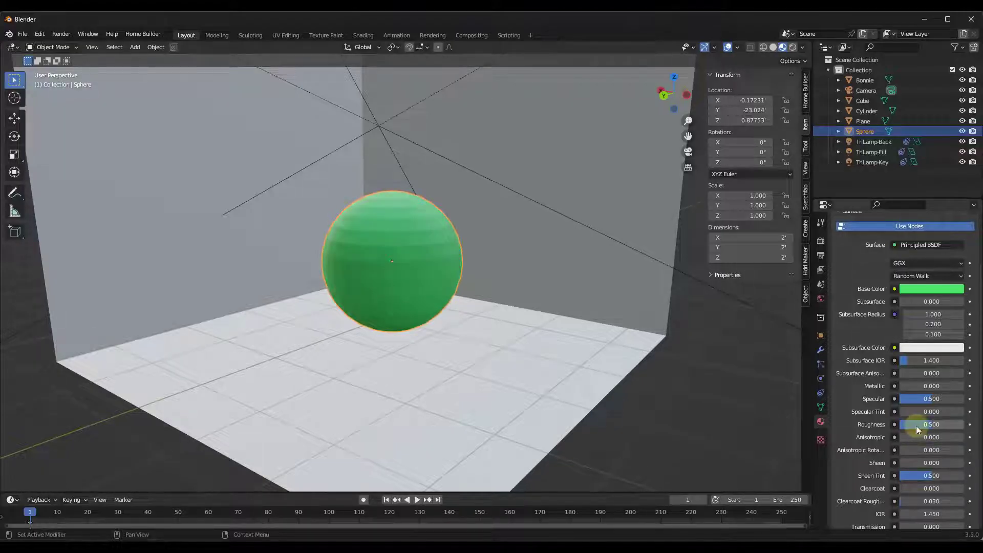
- Examine the green sphere's shading from several angles and distances
{"action": "scroll", "coordinate": [913, 410], "scroll_direction": "down", "scroll_amount": 1}
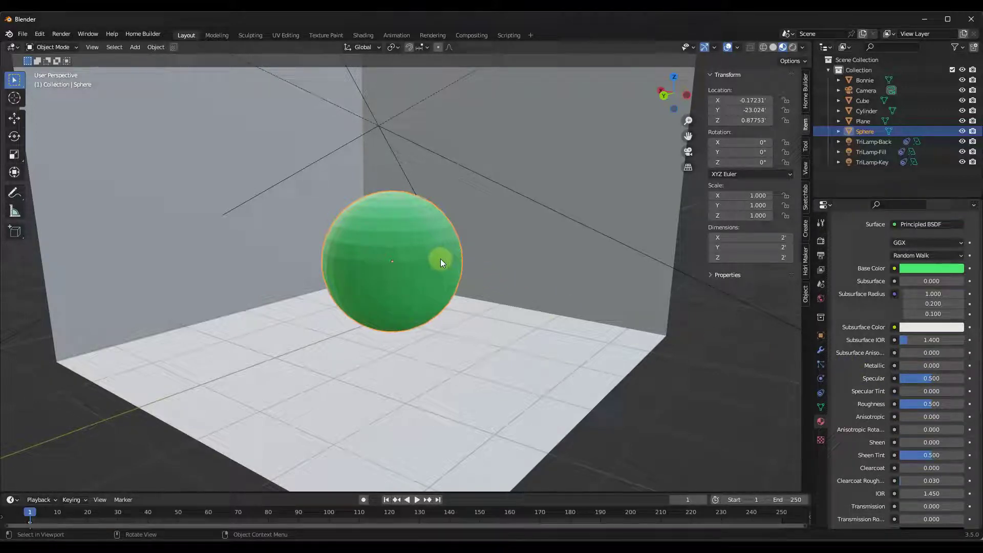
{"action": "mouse_move", "coordinate": [415, 272]}
{"action": "middle_mouse_down"}
{"action": "mouse_move", "coordinate": [443, 263]}
{"action": "mouse_move", "coordinate": [419, 265]}
{"action": "middle_mouse_up"}
{"action": "scroll", "coordinate": [420, 265], "scroll_direction": "up", "scroll_amount": 2}
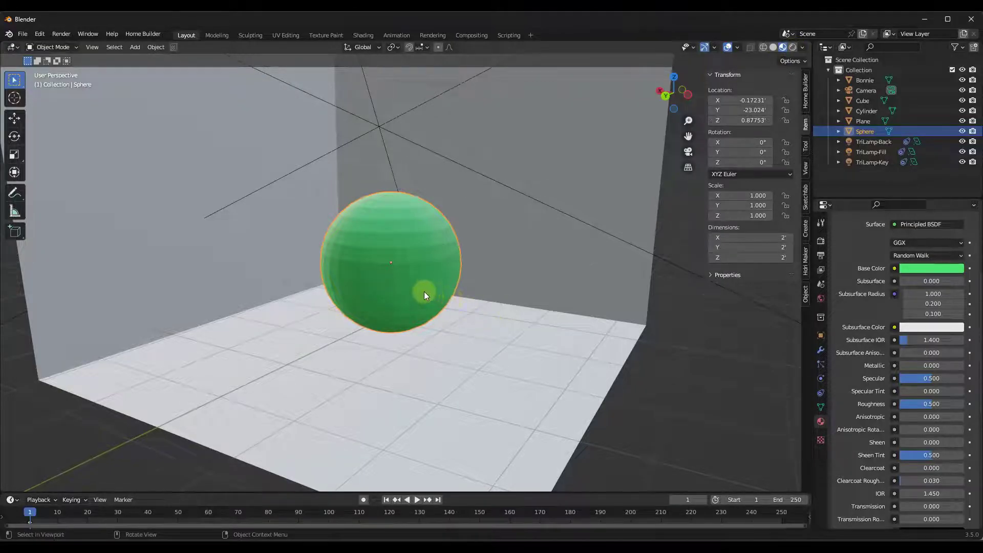
{"action": "scroll", "coordinate": [423, 291], "scroll_direction": "down", "scroll_amount": 6}
{"action": "mouse_move", "coordinate": [412, 276]}
{"action": "middle_mouse_down"}
{"action": "mouse_move", "coordinate": [472, 279]}
{"action": "mouse_move", "coordinate": [414, 278]}
{"action": "middle_mouse_up"}
{"action": "scroll", "coordinate": [414, 278], "scroll_direction": "up", "scroll_amount": 5}
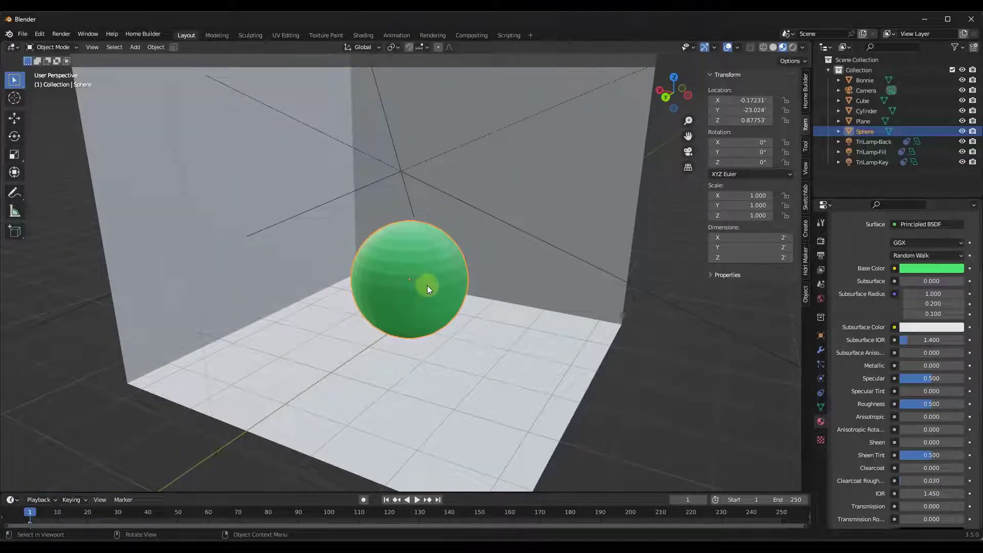
{"action": "middle_click_drag", "start_coordinate": [428, 285], "coordinate": [431, 278]}
{"action": "scroll", "coordinate": [414, 299], "scroll_direction": "up", "scroll_amount": 4}
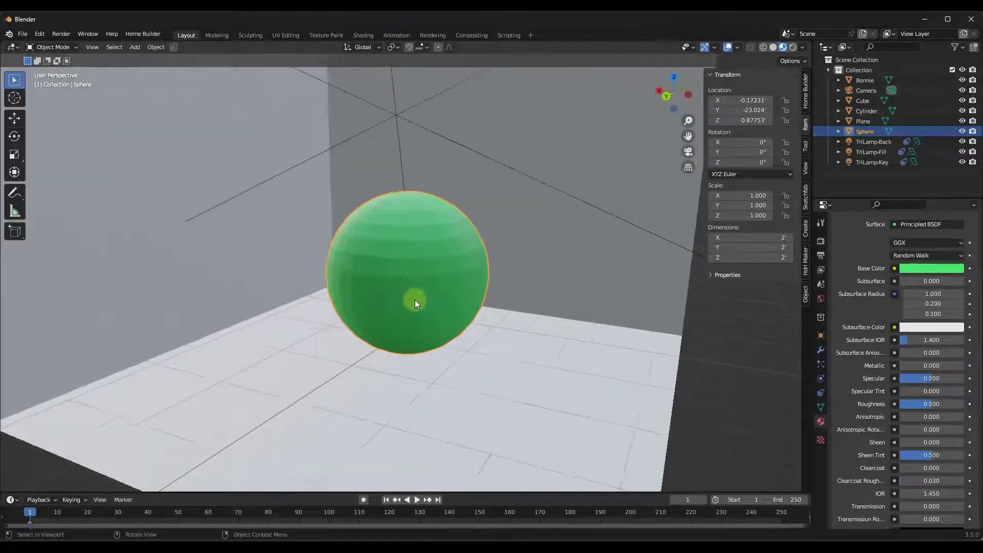
{"action": "scroll", "coordinate": [410, 294], "scroll_direction": "down", "scroll_amount": 8}
{"action": "mouse_move", "coordinate": [406, 287]}
{"action": "middle_mouse_down"}
{"action": "mouse_move", "coordinate": [496, 293]}
{"action": "mouse_move", "coordinate": [410, 294]}
{"action": "middle_mouse_up"}
{"action": "scroll", "coordinate": [409, 287], "scroll_direction": "up", "scroll_amount": 6}
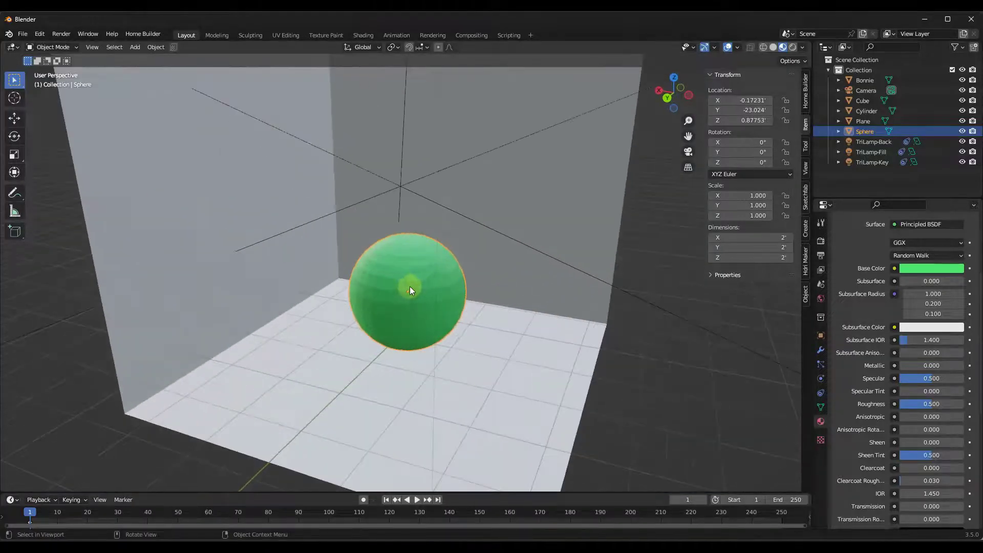
{"action": "scroll", "coordinate": [461, 272], "scroll_direction": "up", "scroll_amount": 2}
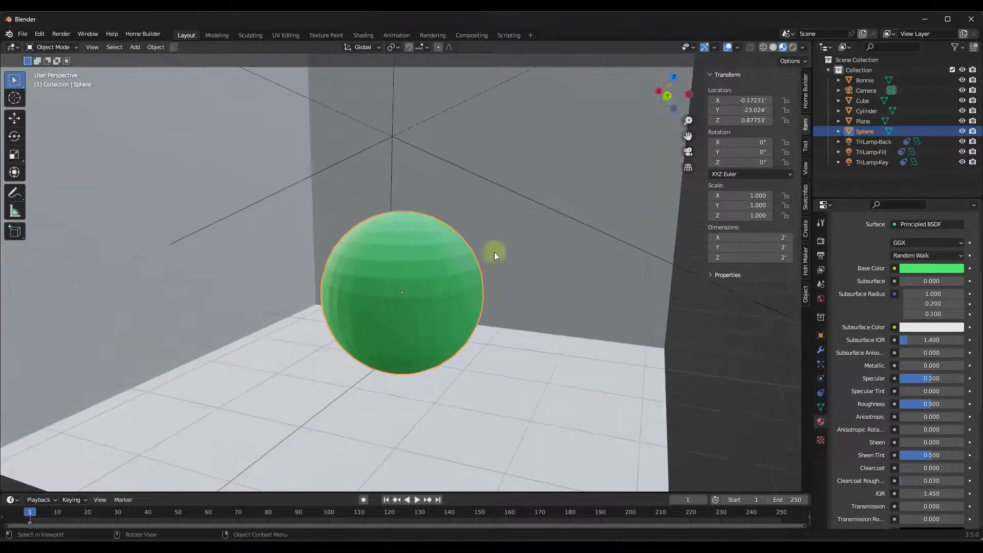
- Switch the viewport to rendered shading, check the scene's render engine setting and inspect the lit sphere
{"action": "left_click", "coordinate": [793, 47]}
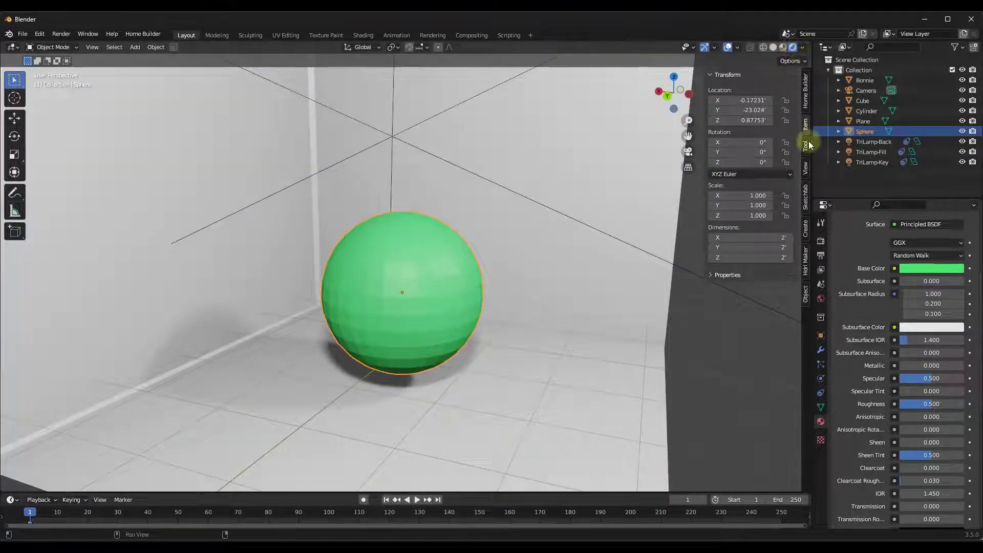
{"action": "left_click", "coordinate": [821, 240]}
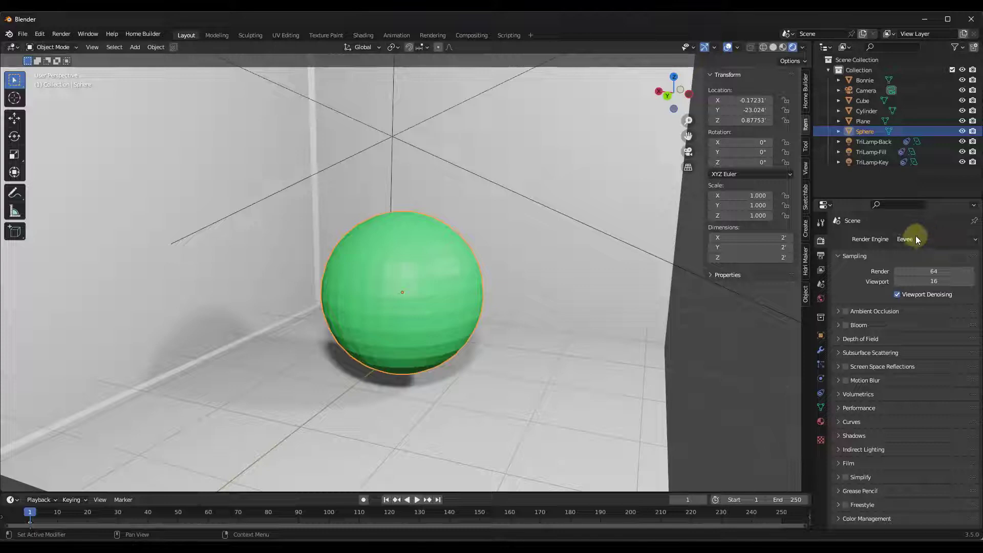
{"action": "middle_click_drag", "start_coordinate": [430, 265], "coordinate": [478, 296]}
{"action": "scroll", "coordinate": [477, 296], "scroll_direction": "up", "scroll_amount": 3}
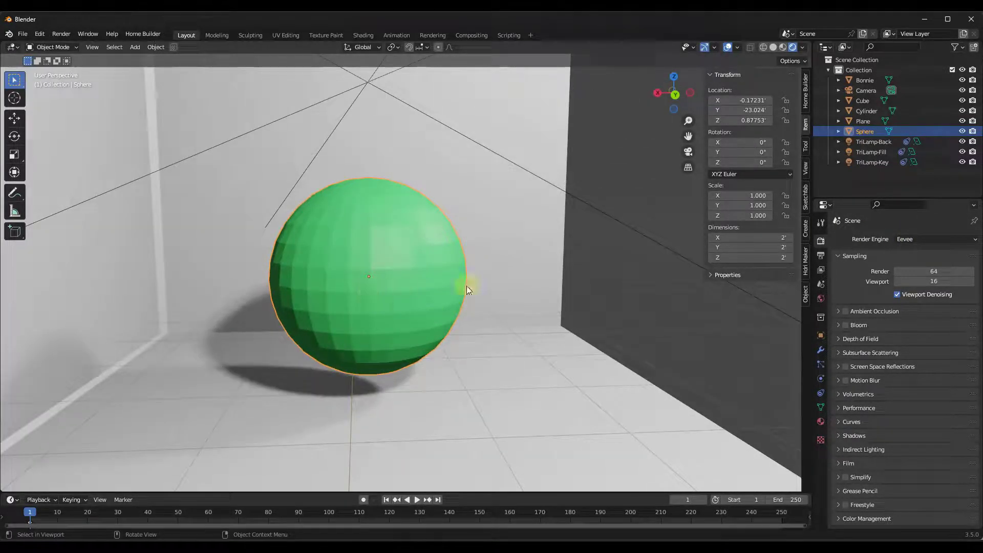
- Lower the roughness of the sphere's green material to 0.130
{"action": "left_click", "coordinate": [821, 422]}
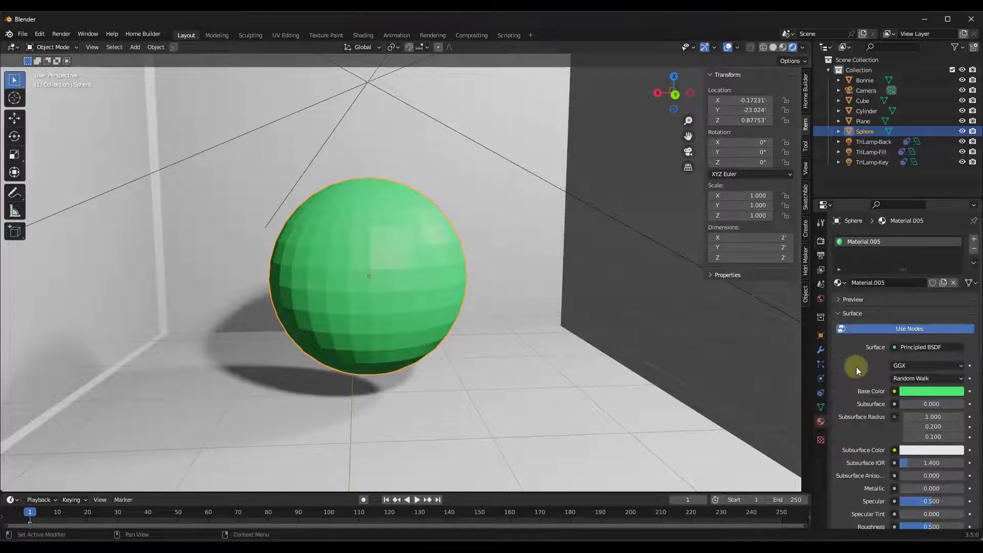
{"action": "scroll", "coordinate": [856, 366], "scroll_direction": "down", "scroll_amount": 6}
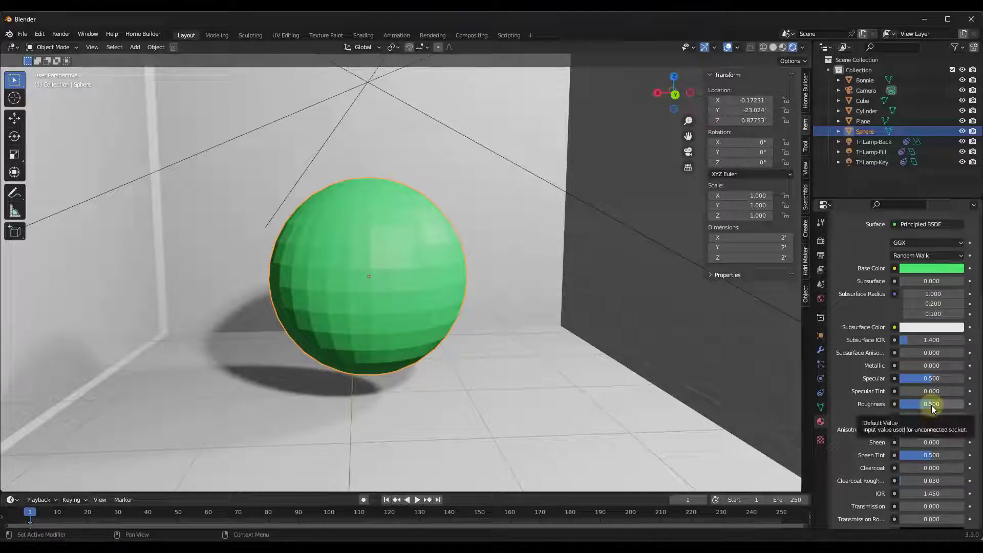
{"action": "left_click_drag", "start_coordinate": [932, 404], "coordinate": [908, 404]}
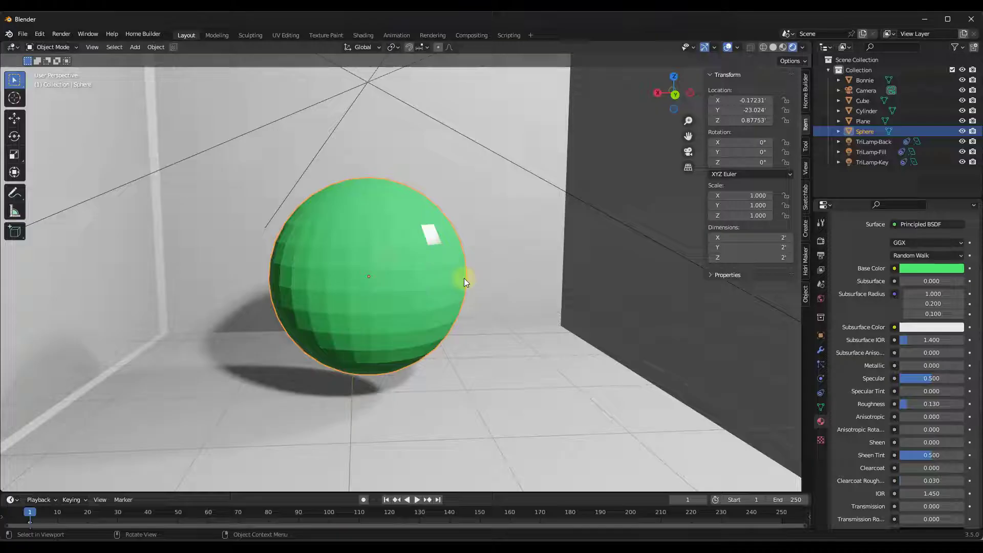
- Shade the sphere smooth, reduce its material's roughness to 0.059 and inspect the light reflections on its surface
{"action": "right_click", "coordinate": [377, 247]}
{"action": "left_click", "coordinate": [377, 248]}
{"action": "mouse_move", "coordinate": [414, 259]}
{"action": "middle_mouse_down"}
{"action": "mouse_move", "coordinate": [366, 256]}
{"action": "mouse_move", "coordinate": [413, 256]}
{"action": "middle_mouse_up"}
{"action": "left_click_drag", "start_coordinate": [909, 404], "coordinate": [907, 405]}
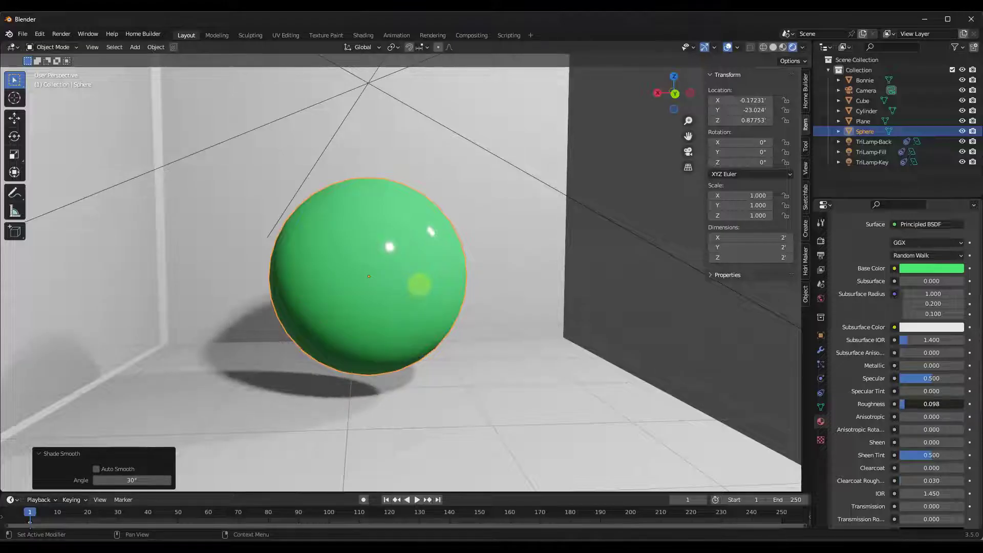
{"action": "left_click_drag", "start_coordinate": [907, 404], "coordinate": [906, 404]}
{"action": "scroll", "coordinate": [397, 248], "scroll_direction": "up", "scroll_amount": 6}
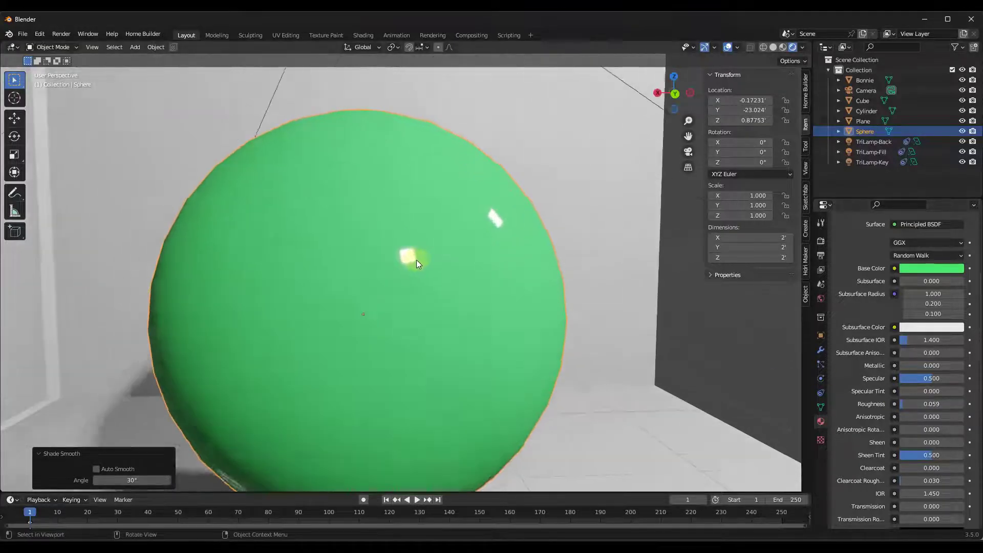
{"action": "scroll", "coordinate": [527, 194], "scroll_direction": "down", "scroll_amount": 6}
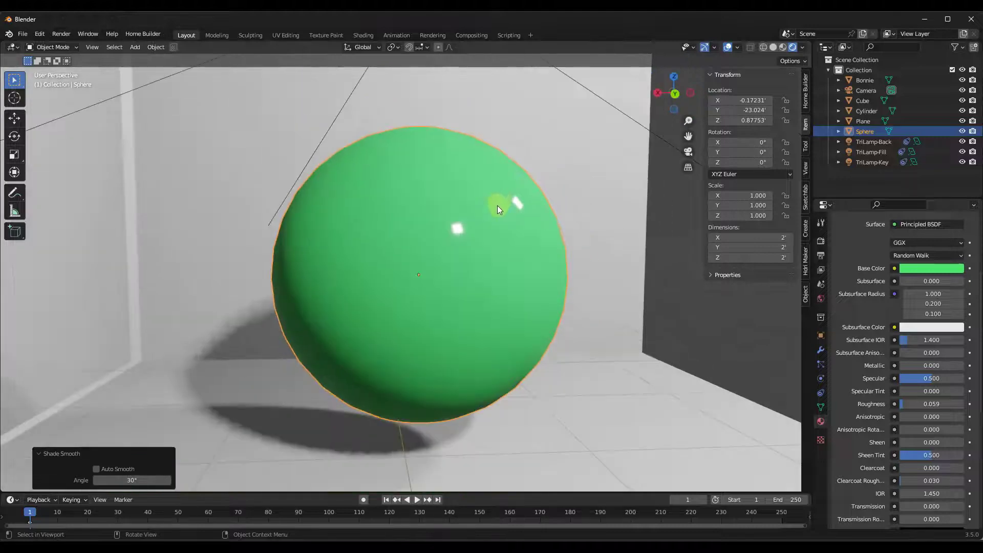
{"action": "middle_click_drag", "start_coordinate": [533, 217], "coordinate": [497, 202]}
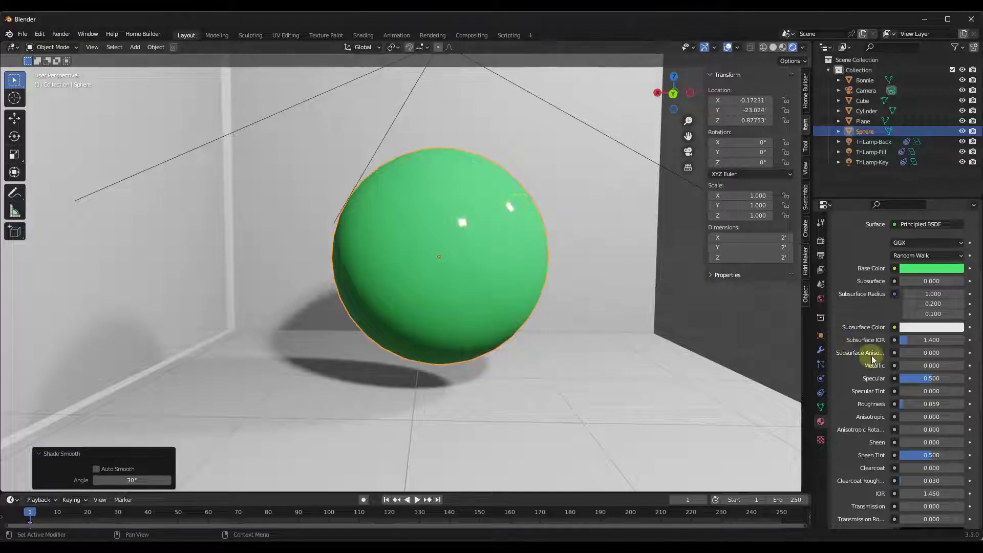
- Try a metallic value of 1.0 on the sphere's material, and set it back to 0
{"action": "left_click_drag", "start_coordinate": [917, 365], "coordinate": [967, 365]}
{"action": "middle_click_drag", "start_coordinate": [504, 262], "coordinate": [597, 298]}
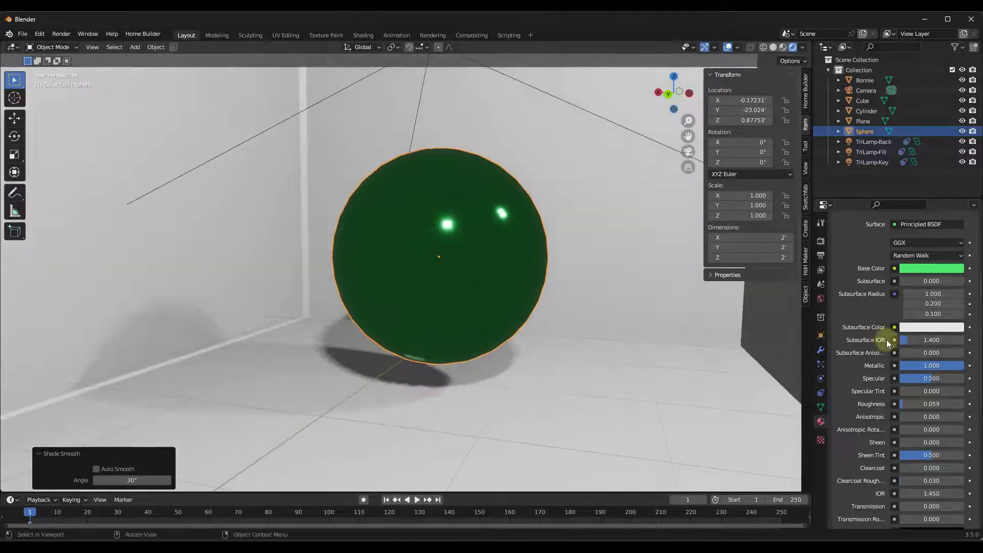
{"action": "left_click_drag", "start_coordinate": [950, 366], "coordinate": [901, 365]}
- Review the remaining Principled BSDF settings of the sphere's material and the available surface shader types
{"action": "scroll", "coordinate": [950, 380], "scroll_direction": "down", "scroll_amount": 5}
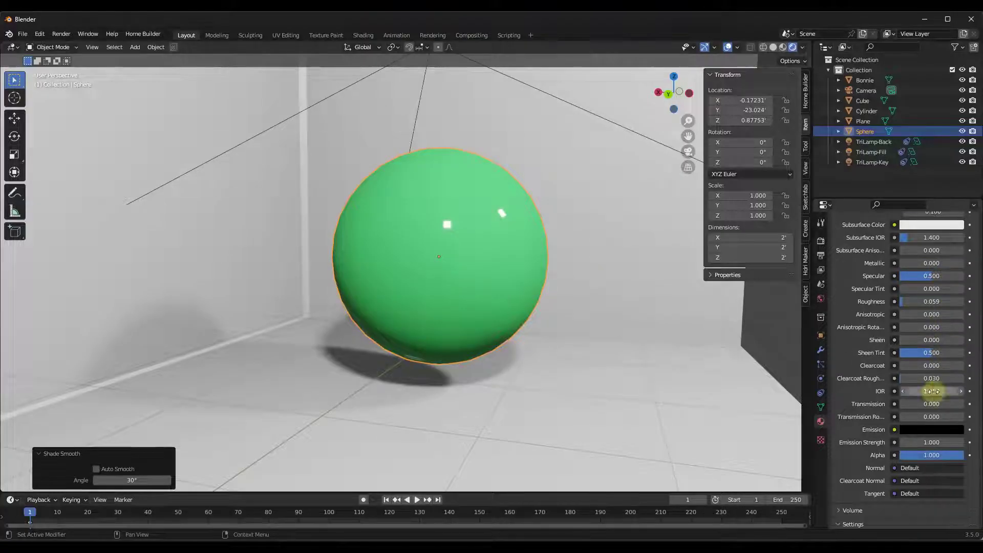
{"action": "mouse_move", "coordinate": [499, 290]}
{"action": "middle_mouse_down"}
{"action": "mouse_move", "coordinate": [516, 287]}
{"action": "mouse_move", "coordinate": [506, 288]}
{"action": "middle_mouse_up"}
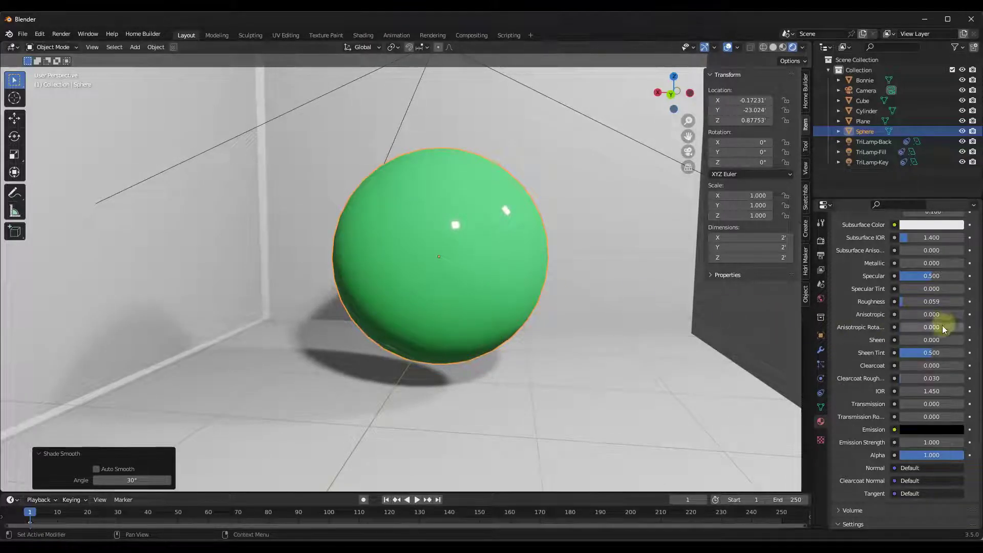
{"action": "scroll", "coordinate": [942, 328], "scroll_direction": "up", "scroll_amount": 4}
{"action": "scroll", "coordinate": [941, 343], "scroll_direction": "up", "scroll_amount": 7}
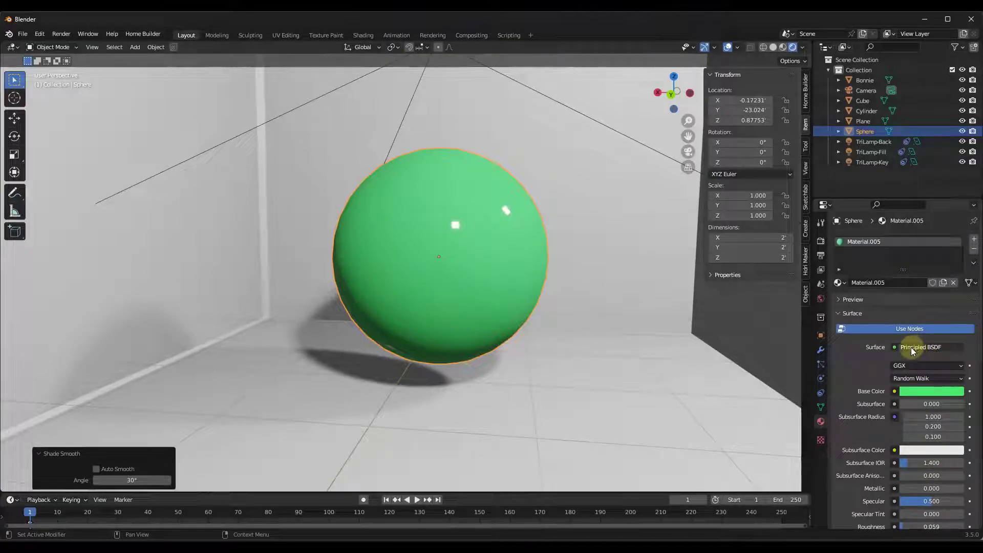
{"action": "left_click", "coordinate": [908, 348]}
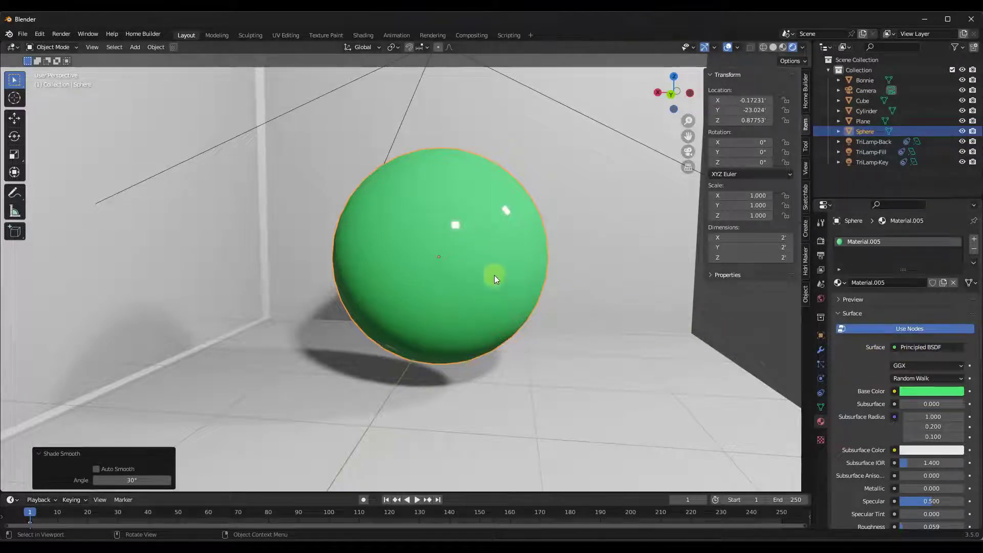
{"action": "mouse_move", "coordinate": [494, 275]}
{"action": "middle_mouse_down"}
{"action": "mouse_move", "coordinate": [476, 261]}
{"action": "mouse_move", "coordinate": [487, 267]}
{"action": "middle_mouse_up"}
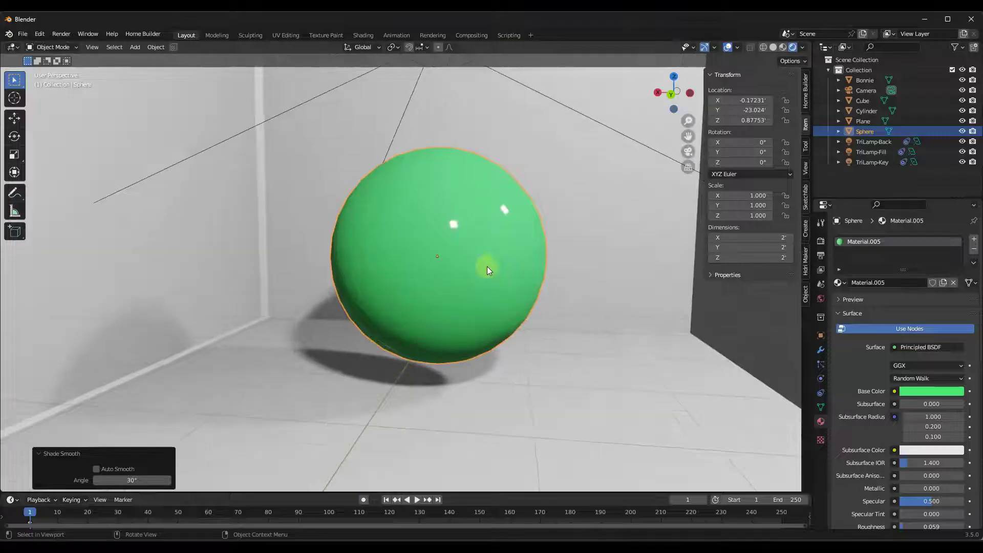
- Change the surface shader of the sphere's material to Glass BSDF and view the sphere from another angle
{"action": "left_click", "coordinate": [917, 347]}
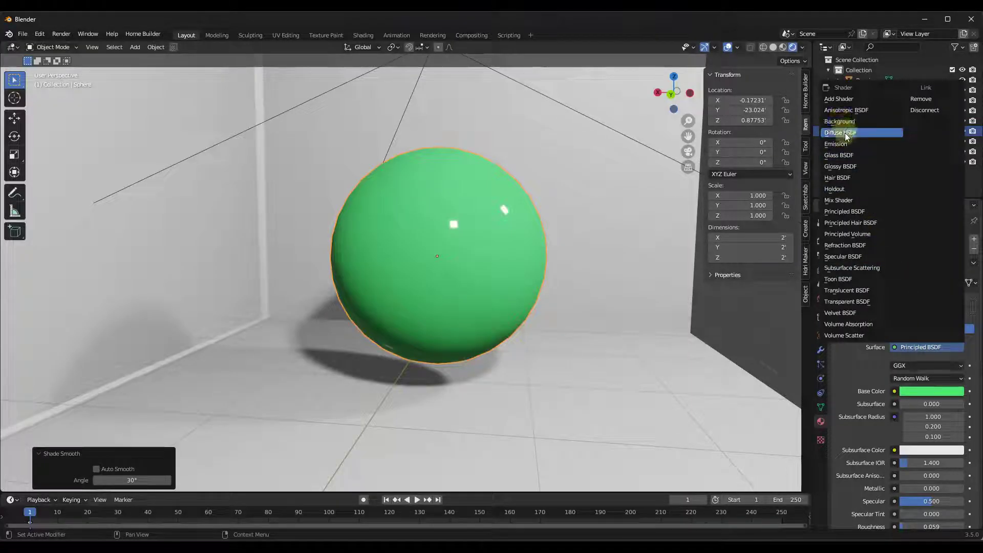
{"action": "left_click", "coordinate": [849, 156]}
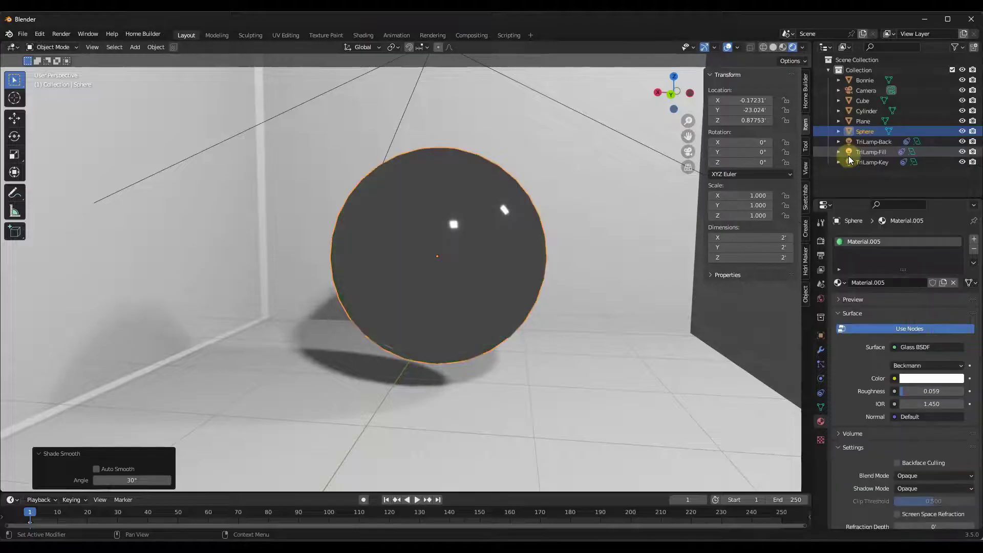
{"action": "middle_click_drag", "start_coordinate": [494, 281], "coordinate": [643, 330]}
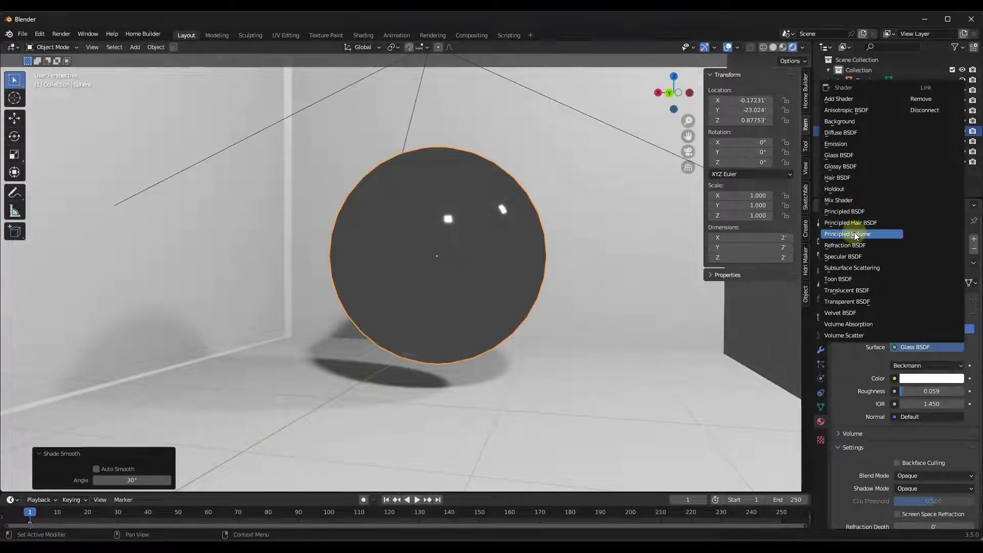
- Try the Translucent BSDF surface shader on the sphere's material, and switch it back to Glass BSDF
{"action": "left_click", "coordinate": [863, 293]}
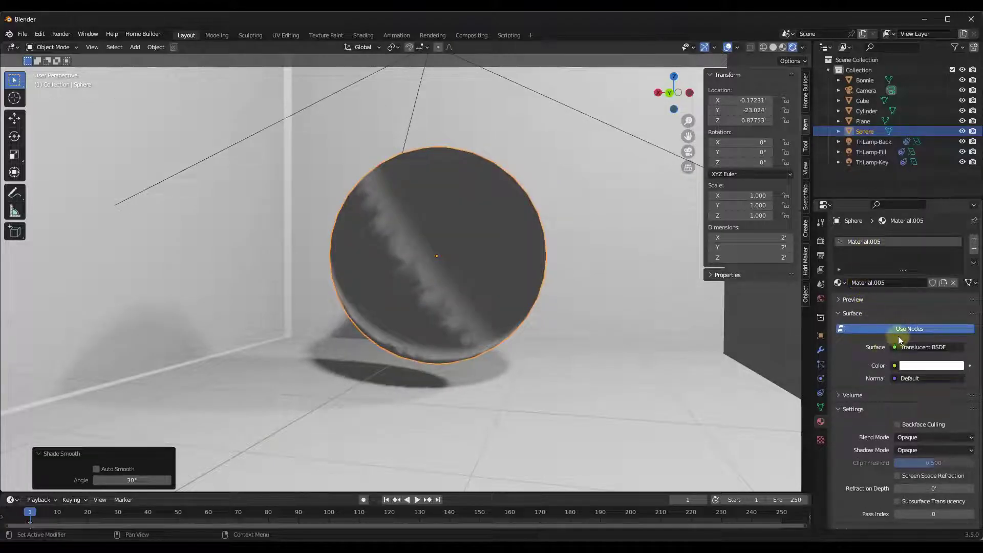
{"action": "left_click", "coordinate": [917, 347]}
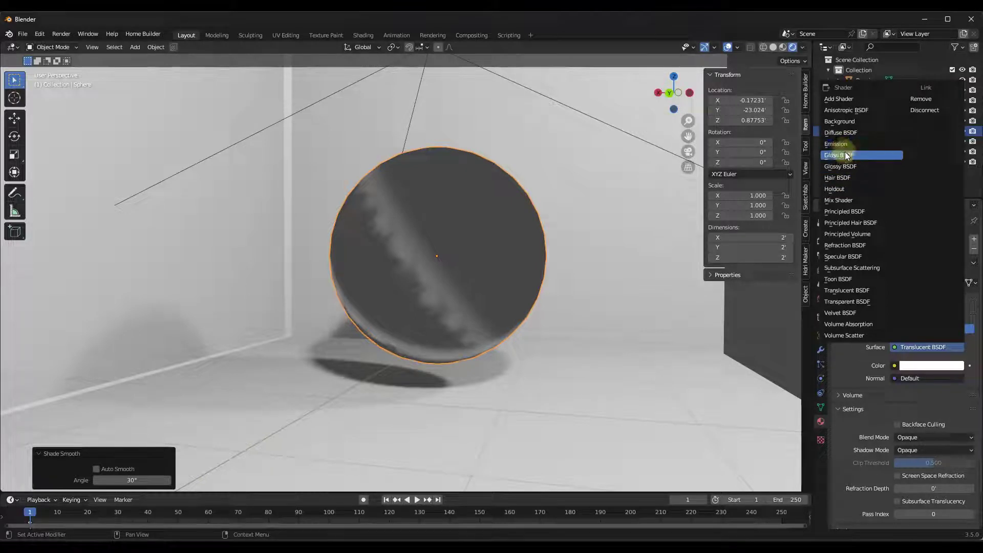
{"action": "left_click", "coordinate": [846, 156]}
- Set the surface shader of the sphere's material to Principled BSDF and give it a green base color
{"action": "left_click", "coordinate": [901, 347]}
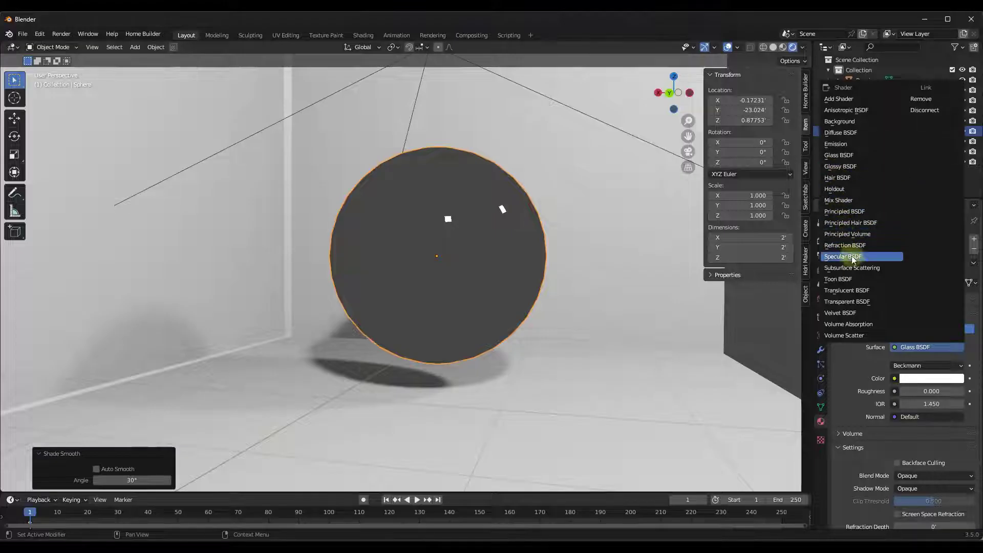
{"action": "left_click", "coordinate": [849, 211]}
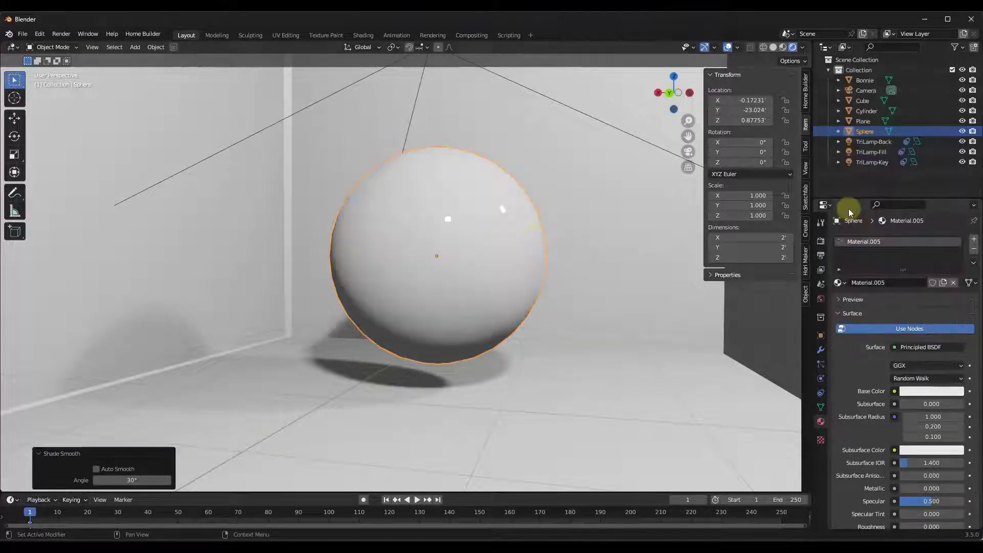
{"action": "middle_click_drag", "start_coordinate": [491, 234], "coordinate": [489, 232]}
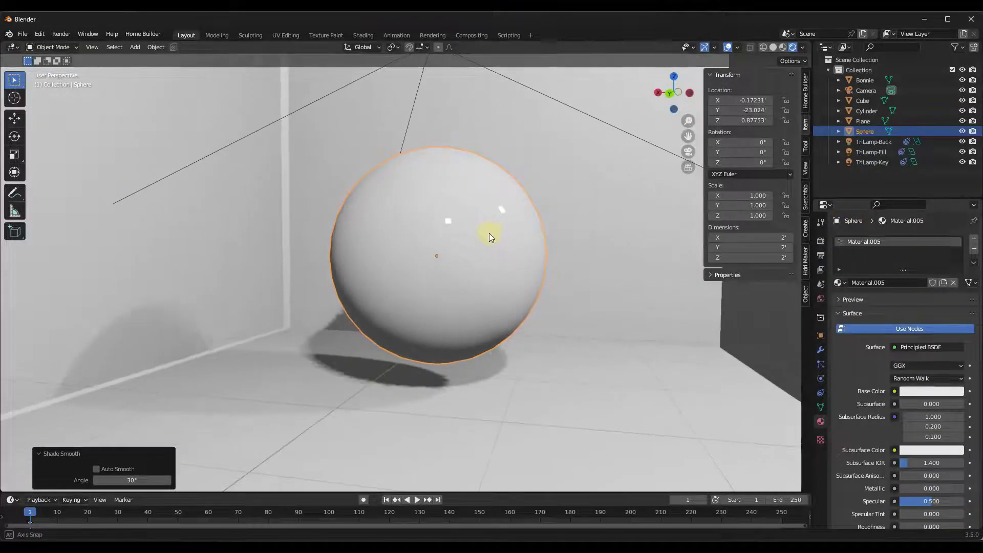
{"action": "left_click", "coordinate": [931, 392]}
{"action": "left_click", "coordinate": [896, 256]}
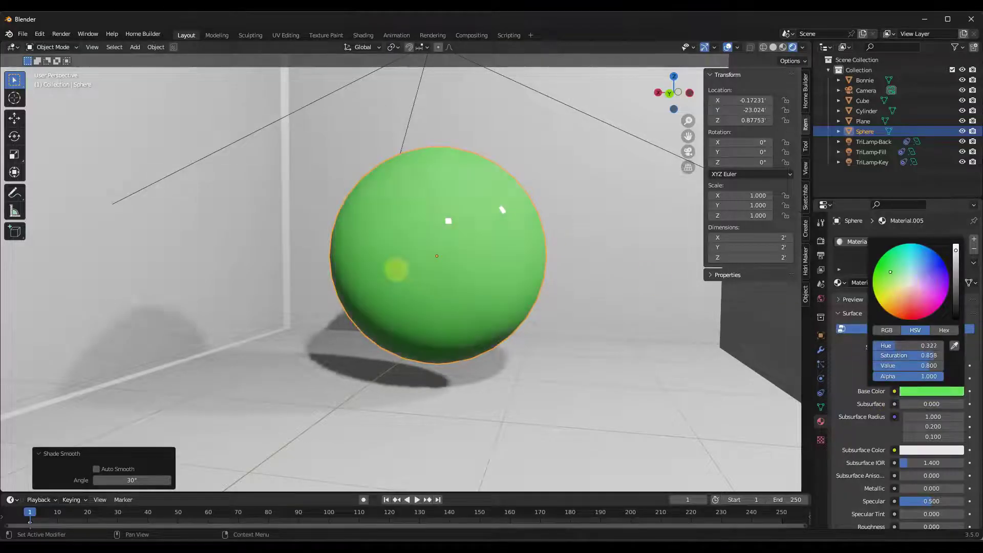
{"action": "scroll", "coordinate": [434, 248], "scroll_direction": "down", "scroll_amount": 2}
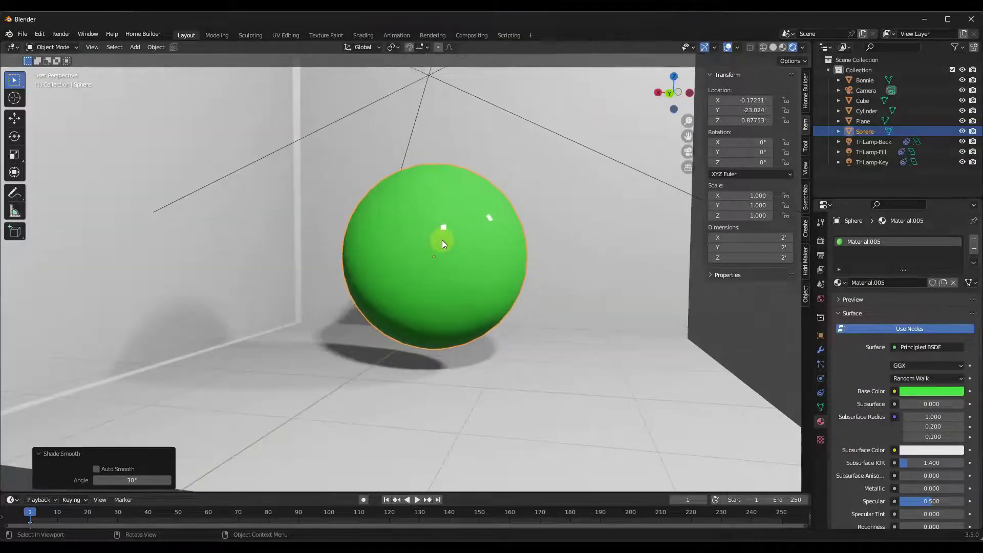
{"action": "middle_click_drag", "start_coordinate": [463, 250], "coordinate": [447, 269]}
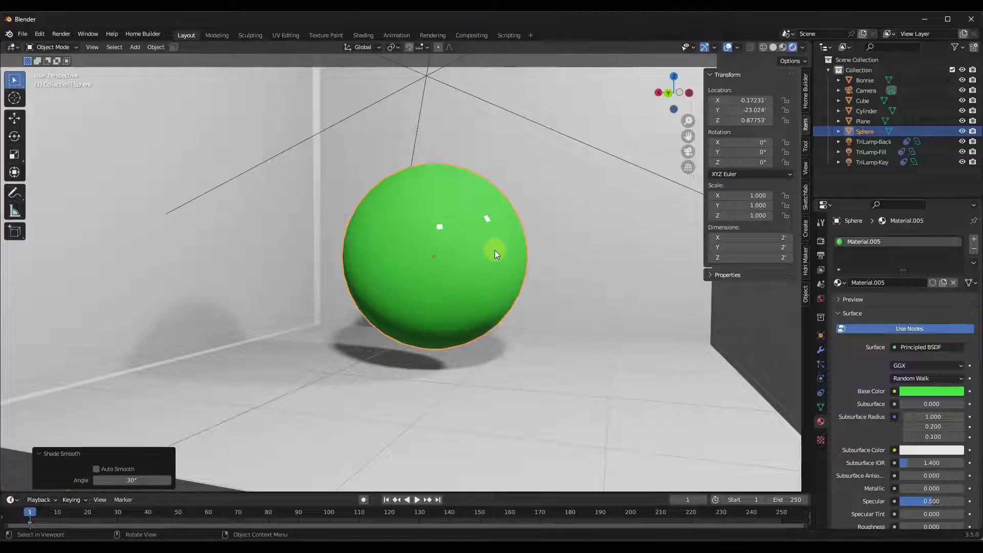
- Shrink the sphere to a scale of 0.430, moved 1.182' along X, and place the 3D cursor on the floor beside it
{"action": "scroll", "coordinate": [461, 288], "scroll_direction": "down", "scroll_amount": 3}
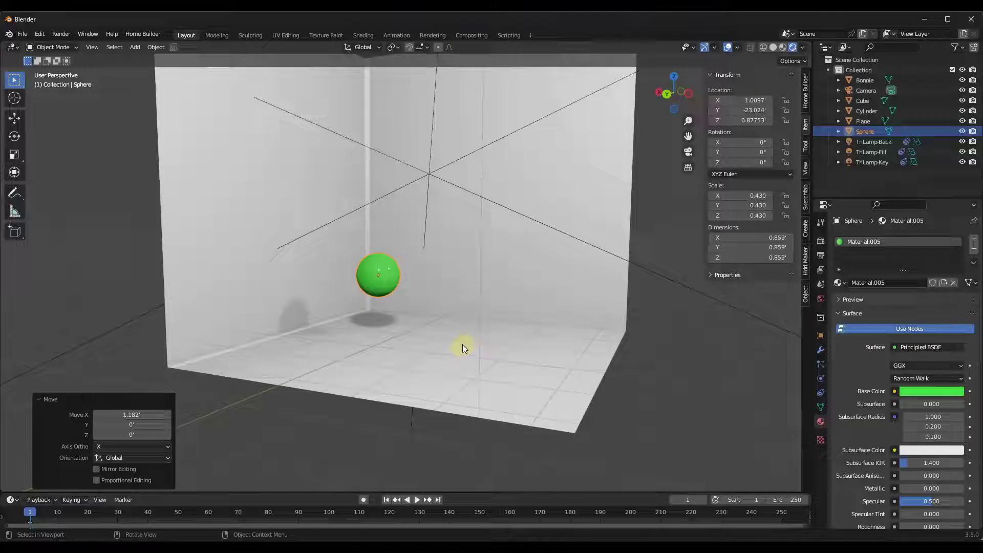
{"action": "key", "text": "g"}
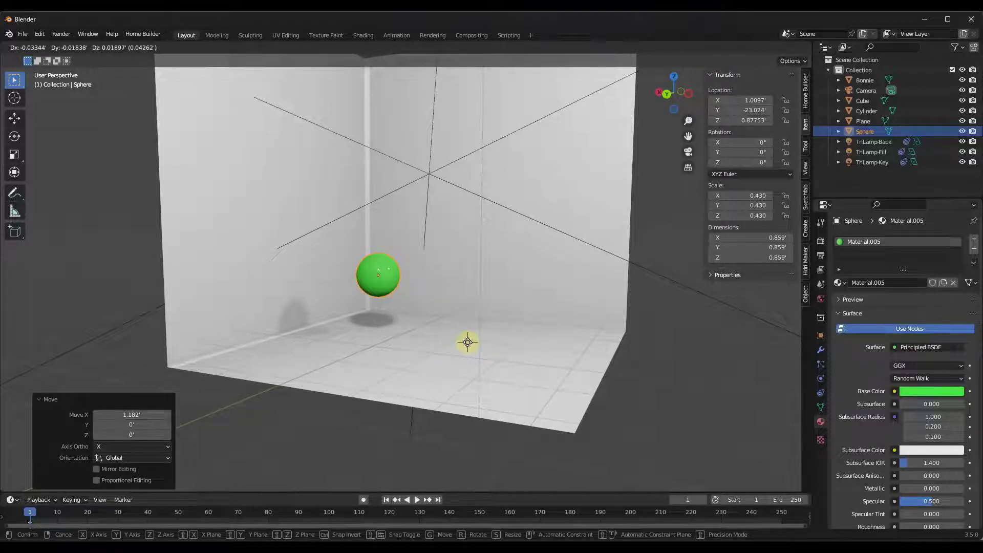
{"action": "left_click", "coordinate": [468, 342]}
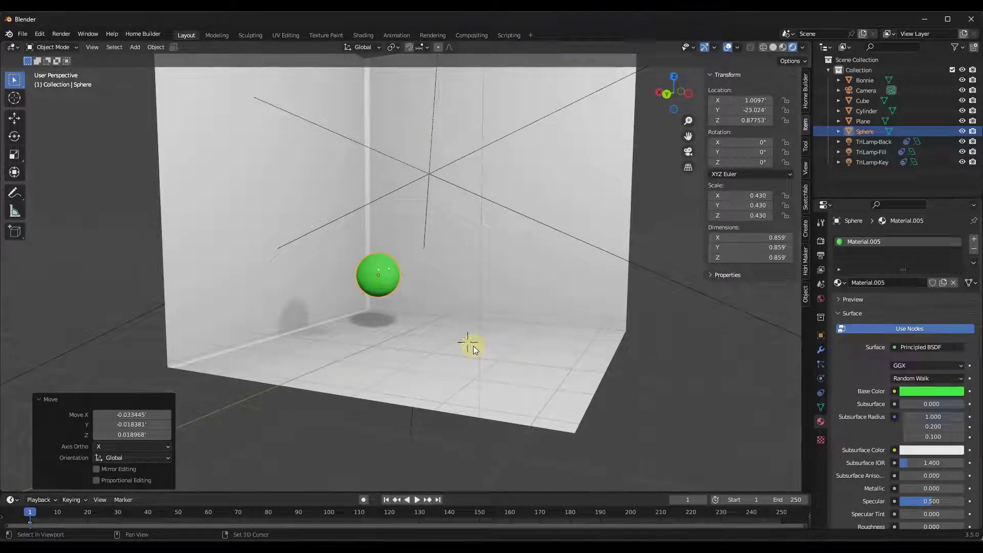
- Add a cube at the 3D cursor and raise it about 1' along Z
{"action": "key", "text": "shift+a"}
{"action": "mouse_move", "coordinate": [450, 219]}
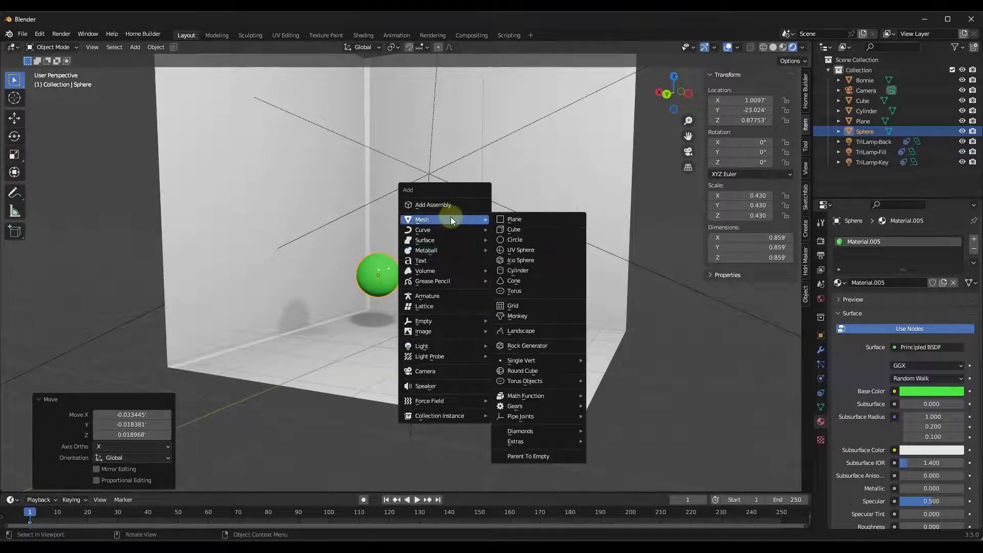
{"action": "left_click", "coordinate": [512, 227]}
{"action": "key", "text": "g"}
{"action": "key", "text": "z"}
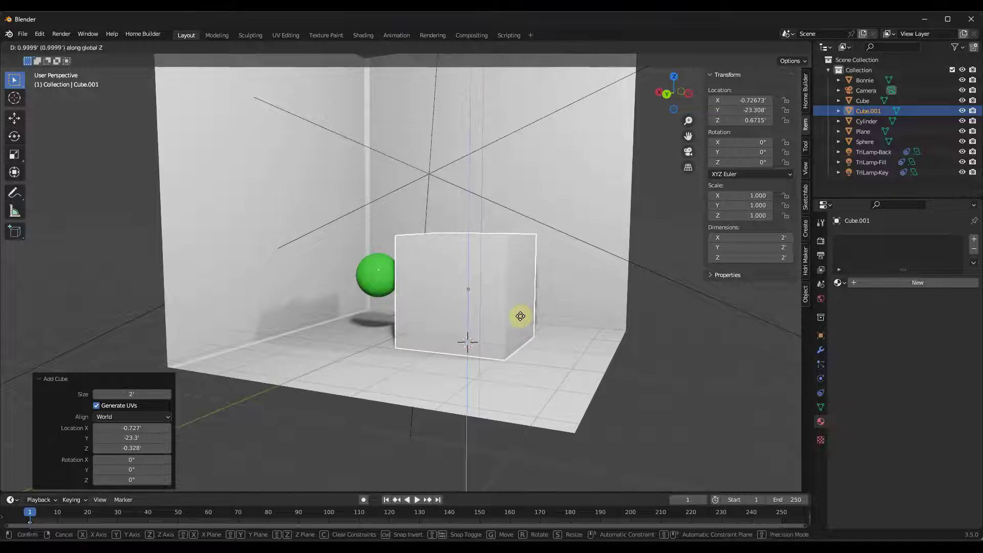
{"action": "left_click", "coordinate": [520, 312]}
- Scale the cube to about 0.416 and lower it about 0.555' along Z onto the floor
{"action": "key", "text": "s"}
{"action": "left_click", "coordinate": [520, 284]}
{"action": "key", "text": "g"}
{"action": "key", "text": "z"}
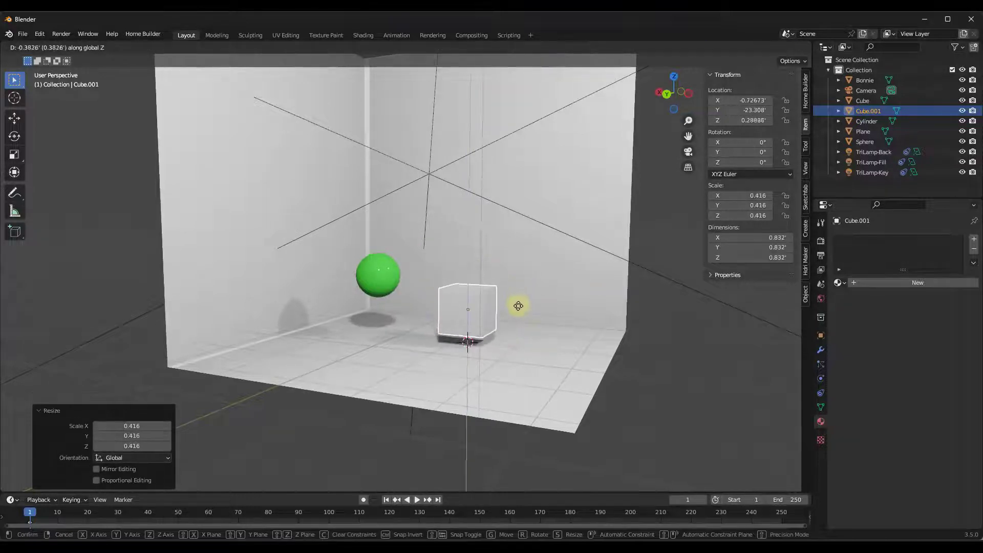
{"action": "left_click", "coordinate": [518, 315]}
{"action": "scroll", "coordinate": [456, 329], "scroll_direction": "up", "scroll_amount": 6}
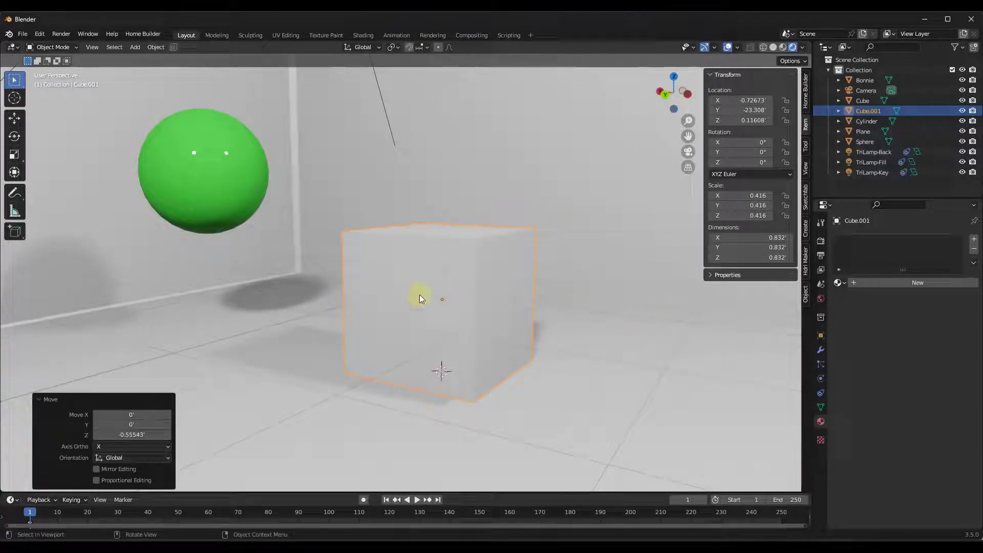
- Create a new material for the cube and show its nodes and material properties in the Shading workspace
{"action": "left_click", "coordinate": [888, 284]}
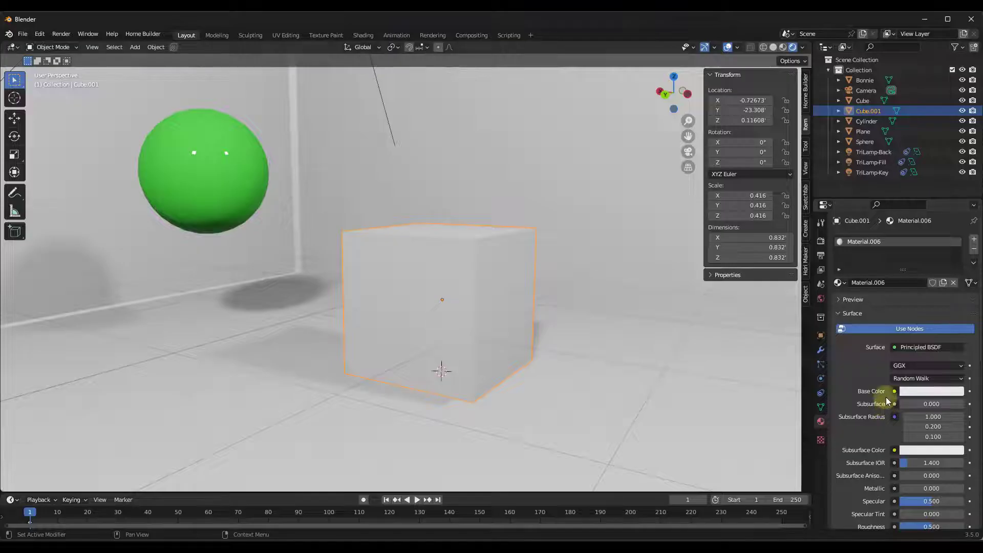
{"action": "left_click", "coordinate": [361, 37]}
{"action": "mouse_move", "coordinate": [597, 264]}
{"action": "middle_mouse_down"}
{"action": "mouse_move", "coordinate": [677, 250]}
{"action": "mouse_move", "coordinate": [677, 303]}
{"action": "mouse_move", "coordinate": [577, 253]}
{"action": "mouse_move", "coordinate": [622, 251]}
{"action": "mouse_move", "coordinate": [596, 261]}
{"action": "middle_mouse_up"}
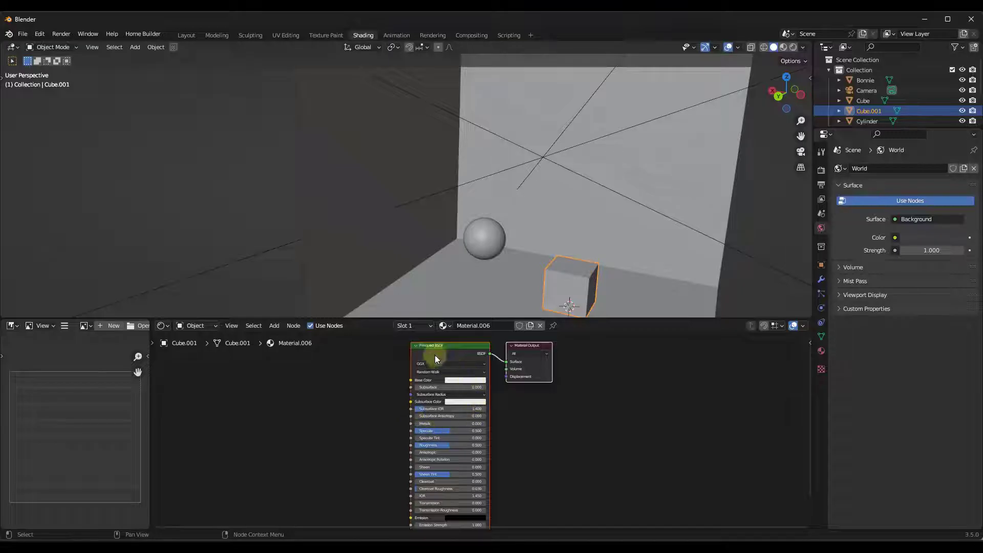
{"action": "left_click", "coordinate": [821, 351]}
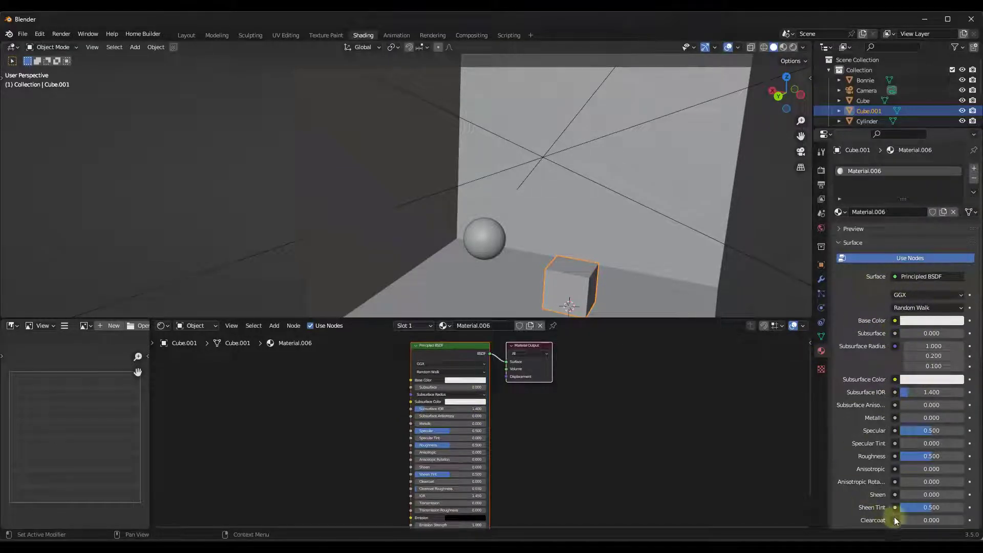
- Move the Material Output node away from the Principled BSDF node to inspect its settings, and return to the Layout workspace
{"action": "scroll", "coordinate": [430, 425], "scroll_direction": "up", "scroll_amount": 3}
{"action": "scroll", "coordinate": [438, 422], "scroll_direction": "down", "scroll_amount": 1}
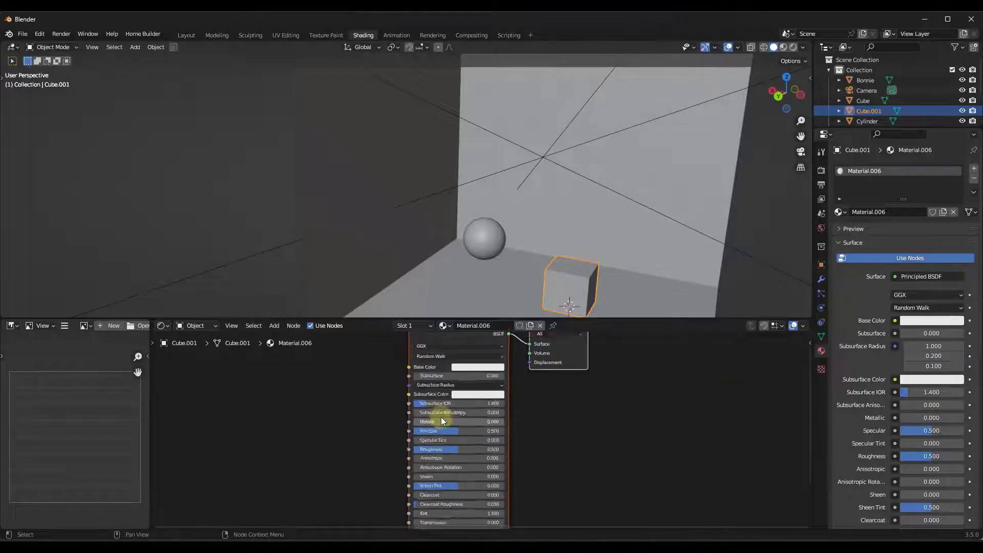
{"action": "scroll", "coordinate": [440, 417], "scroll_direction": "down", "scroll_amount": 2}
{"action": "left_click_drag", "start_coordinate": [528, 353], "coordinate": [660, 372]}
{"action": "left_click", "coordinate": [570, 357]}
{"action": "scroll", "coordinate": [501, 443], "scroll_direction": "up", "scroll_amount": 1}
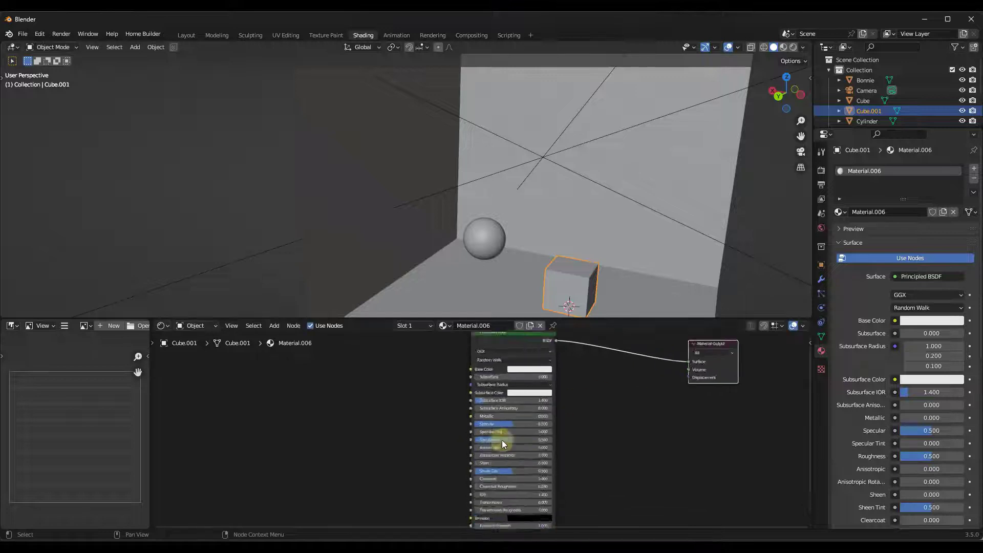
{"action": "scroll", "coordinate": [502, 443], "scroll_direction": "up", "scroll_amount": 3}
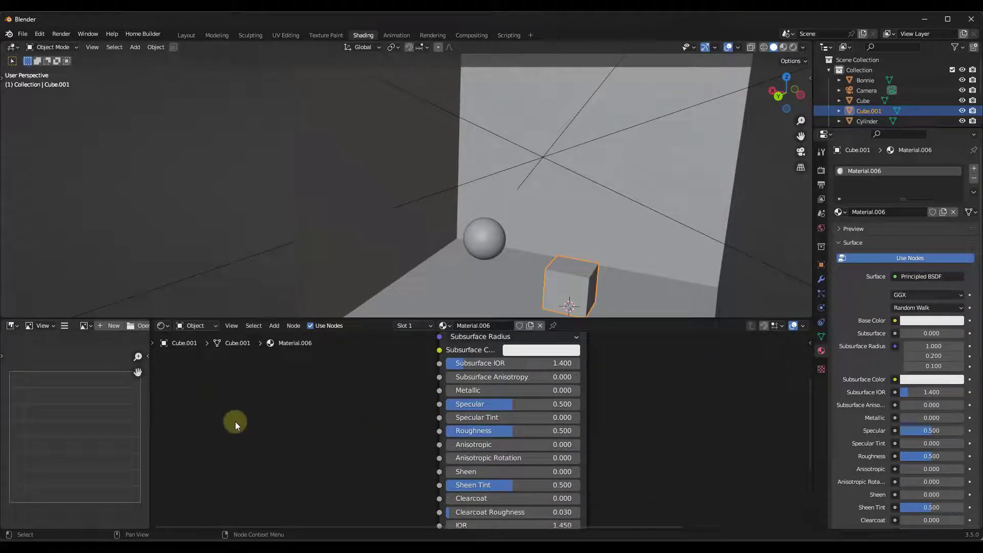
{"action": "scroll", "coordinate": [459, 443], "scroll_direction": "down", "scroll_amount": 2}
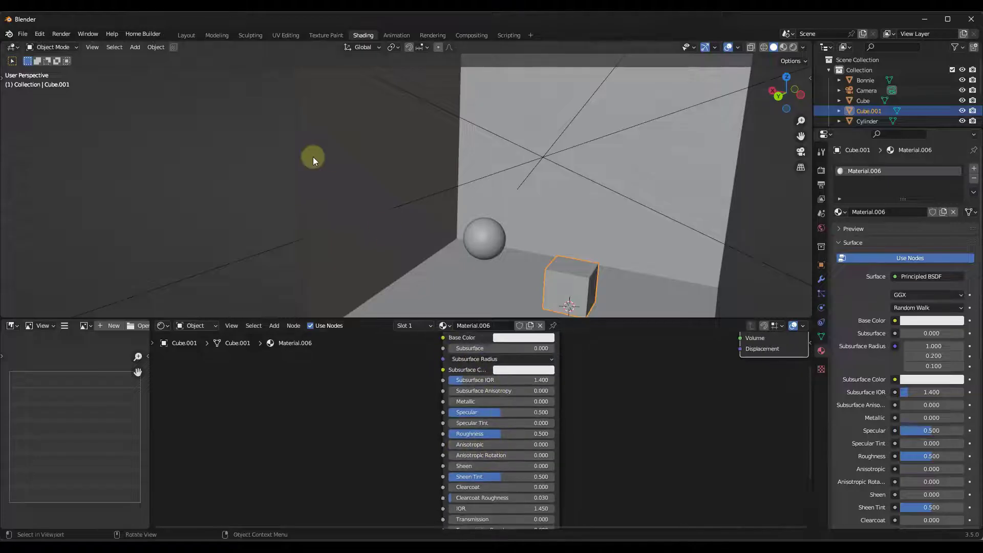
{"action": "left_click", "coordinate": [187, 34]}
{"action": "middle_click_drag", "start_coordinate": [415, 334], "coordinate": [419, 338]}
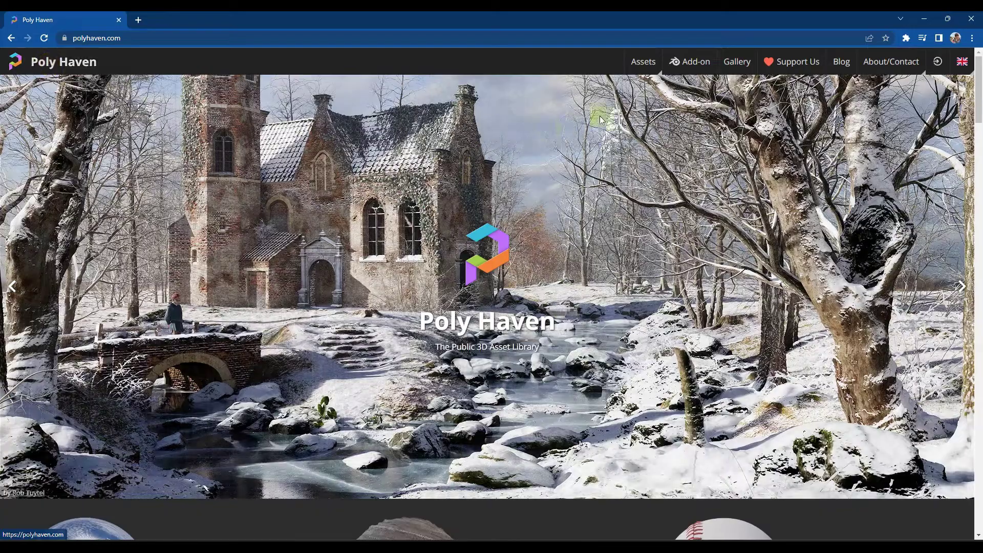
- On the Poly Haven website, browse the Textures assets and open the Short Bricks Floor texture
{"action": "mouse_move", "coordinate": [644, 67]}
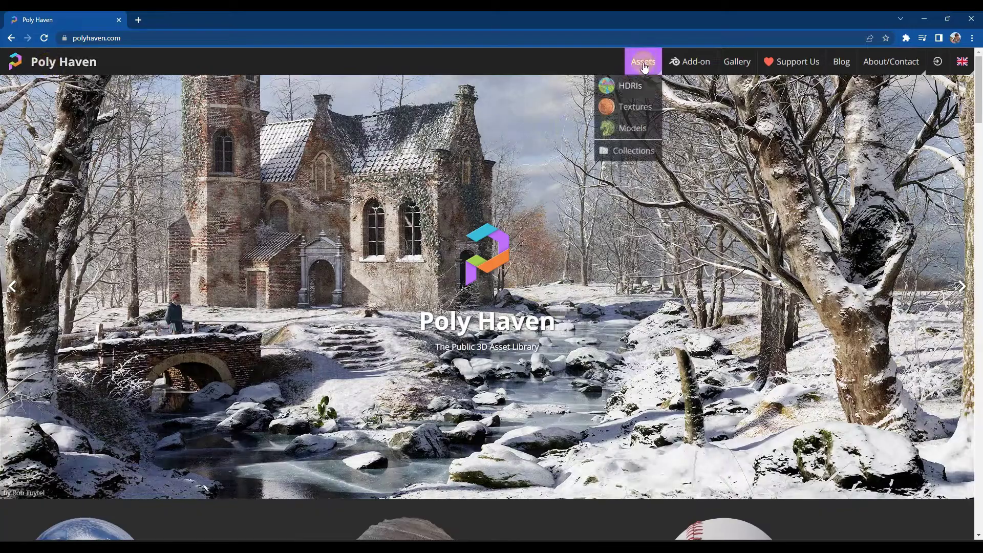
{"action": "left_click", "coordinate": [628, 108]}
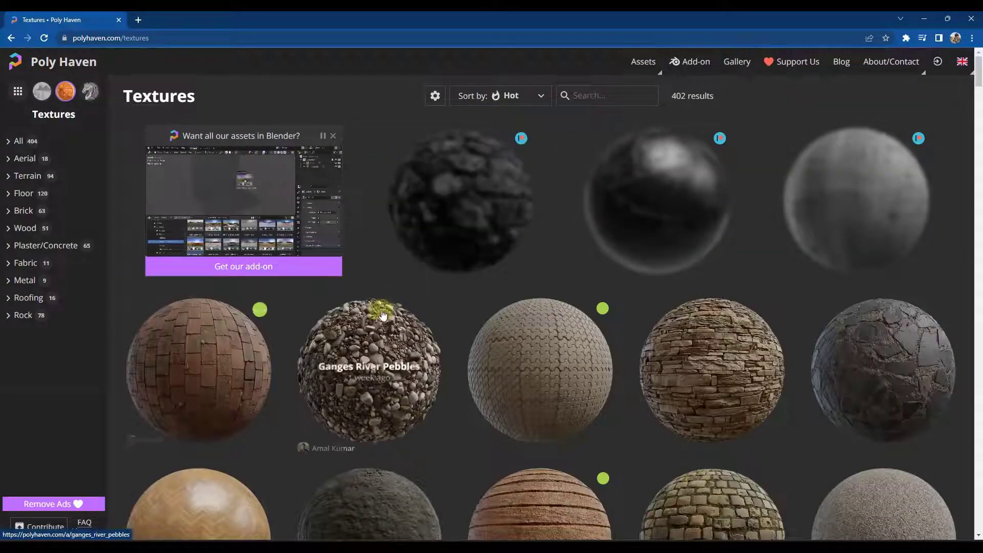
{"action": "scroll", "coordinate": [365, 324], "scroll_direction": "down", "scroll_amount": 2}
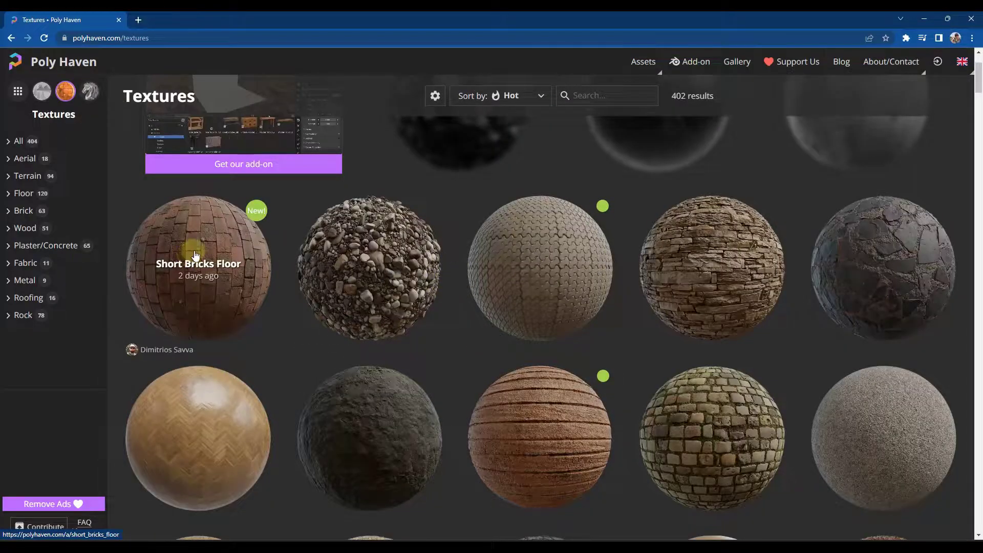
{"action": "left_click", "coordinate": [219, 254]}
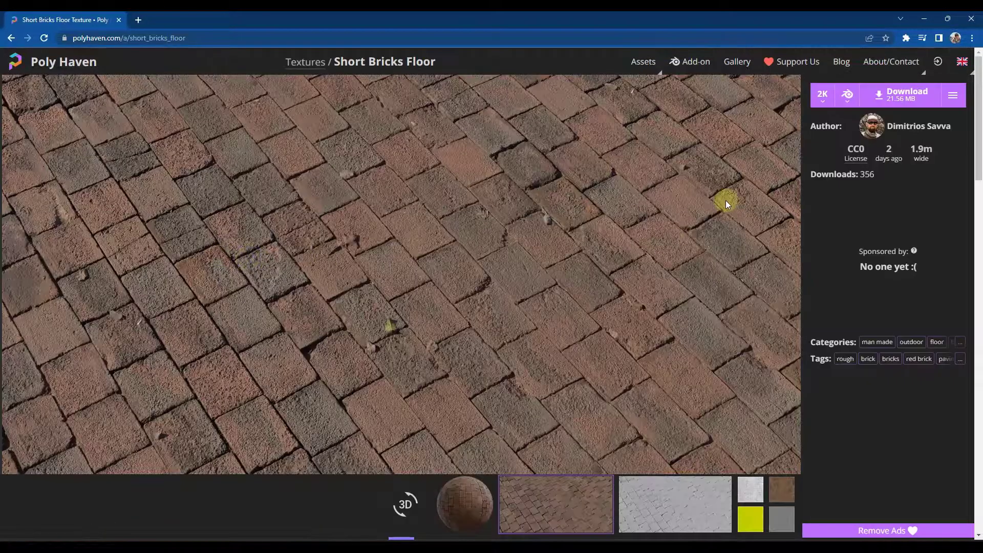
- Download the Short Bricks Floor texture at 2K resolution, and review the other file formats and individually downloadable maps
{"action": "left_click", "coordinate": [821, 102]}
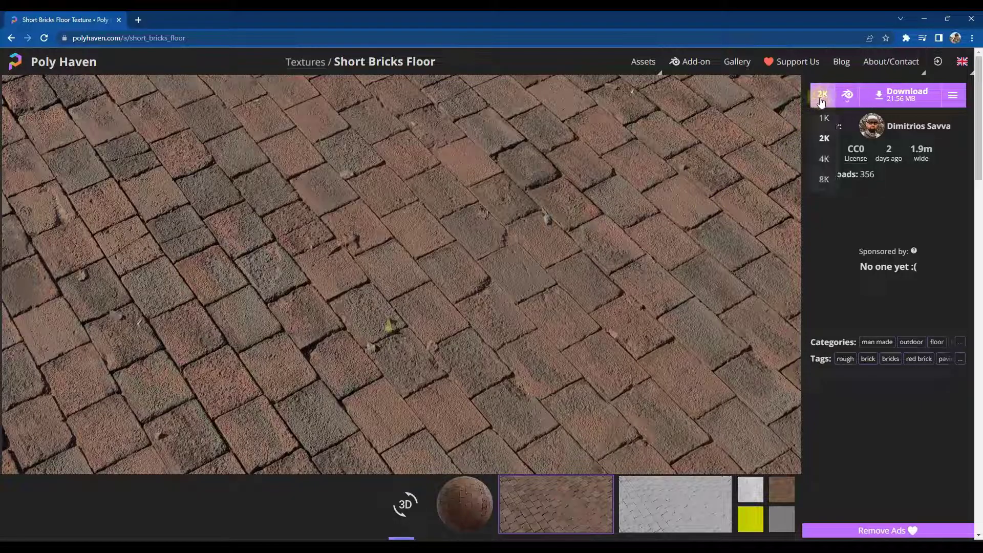
{"action": "left_click", "coordinate": [823, 140]}
{"action": "left_click", "coordinate": [913, 100]}
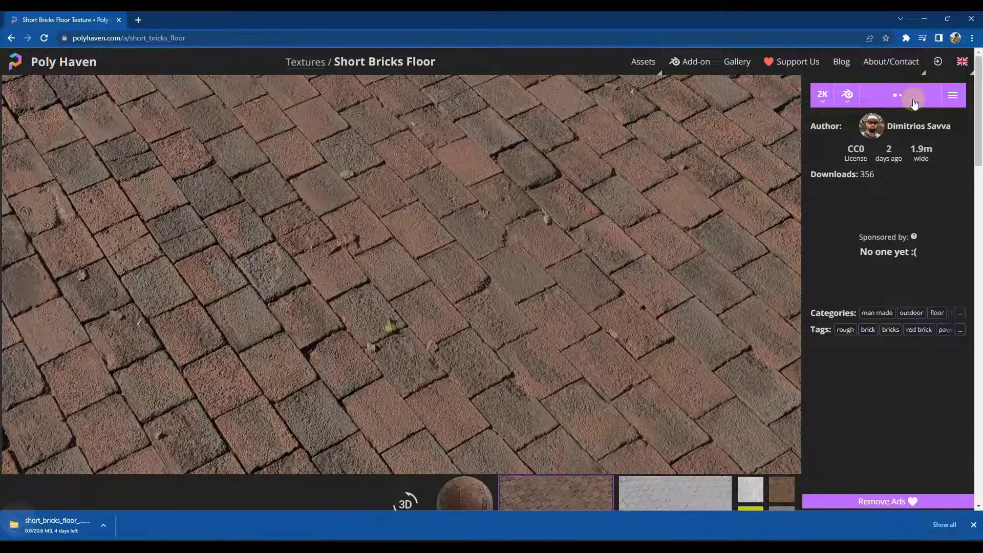
{"action": "left_click", "coordinate": [847, 97]}
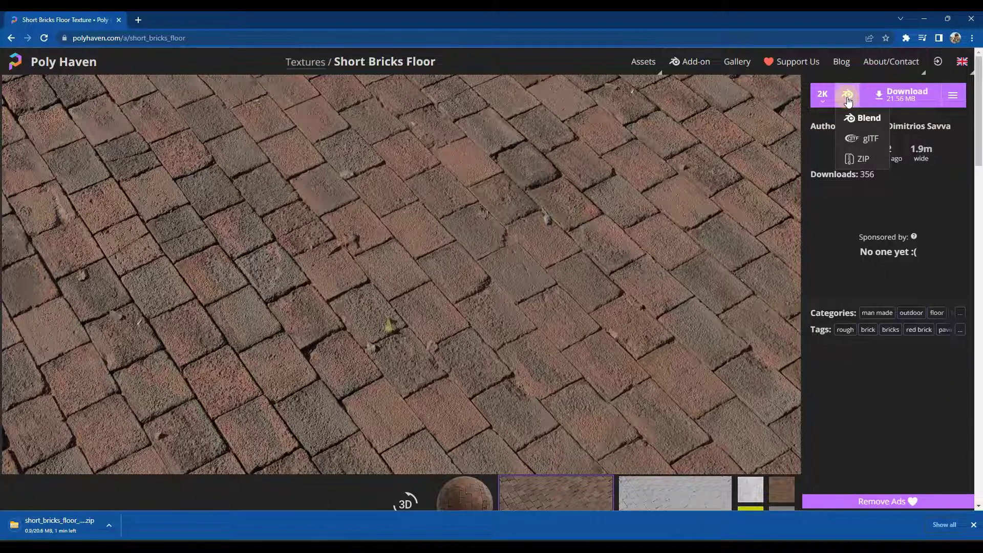
{"action": "left_click", "coordinate": [952, 95]}
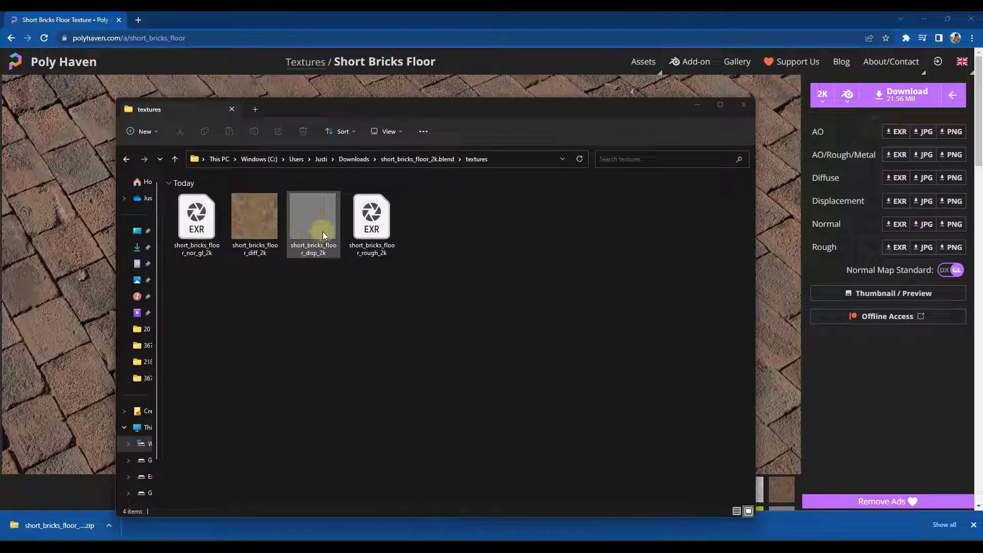
- Open the short_bricks_floor_diff_2k image from the extracted textures folder, inspect the brick pattern up close, and close it
{"action": "left_click", "coordinate": [260, 234]}
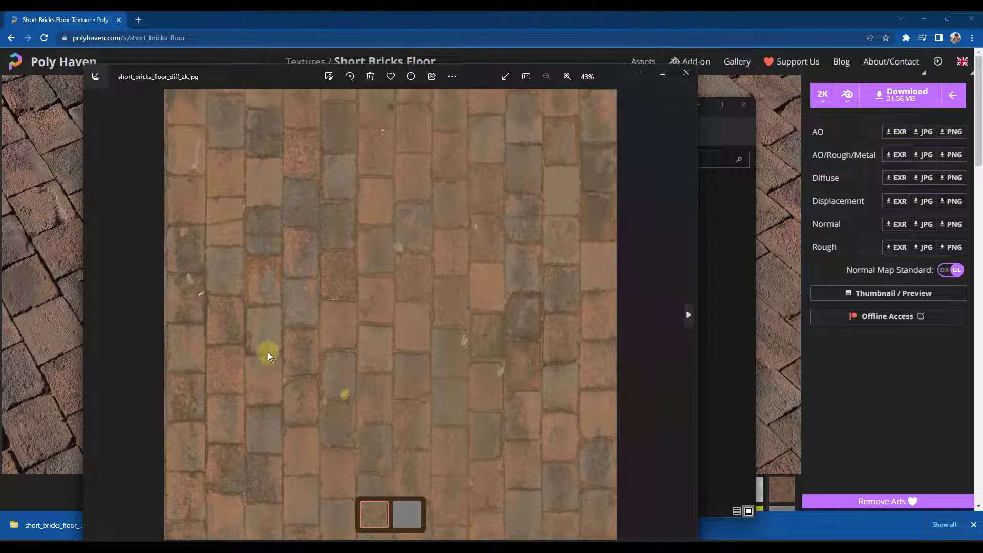
{"action": "scroll", "coordinate": [311, 296], "scroll_direction": "up", "scroll_amount": 5}
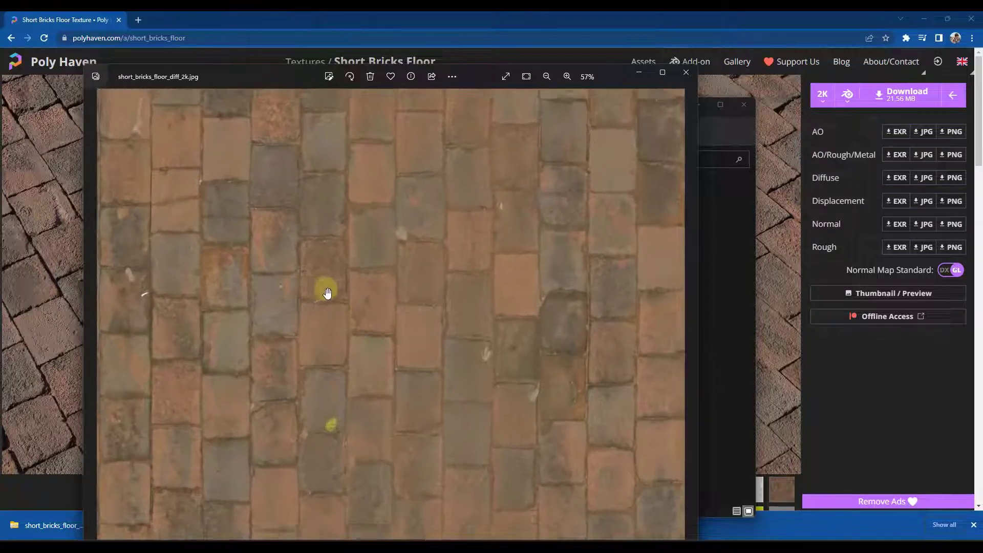
{"action": "scroll", "coordinate": [323, 290], "scroll_direction": "down", "scroll_amount": 5}
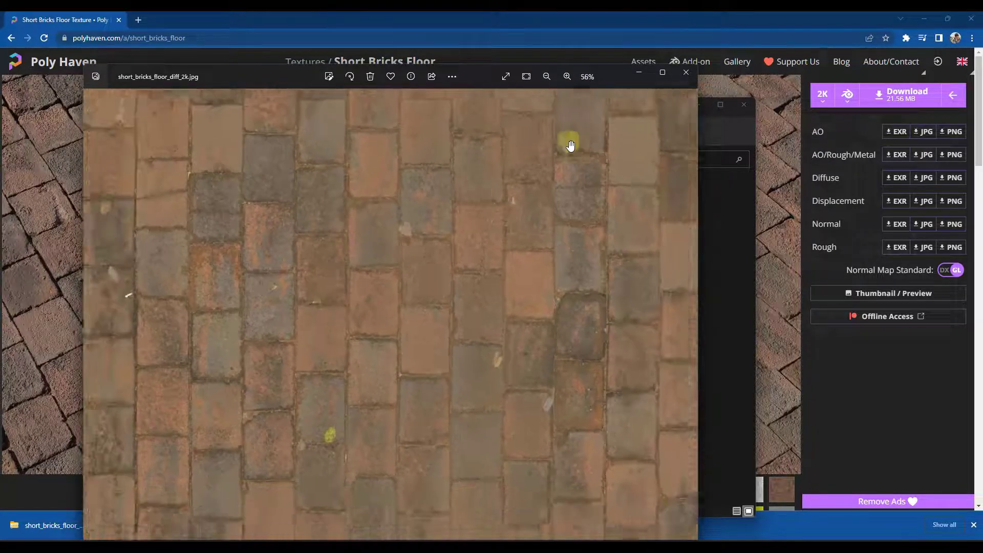
{"action": "left_click", "coordinate": [687, 73]}
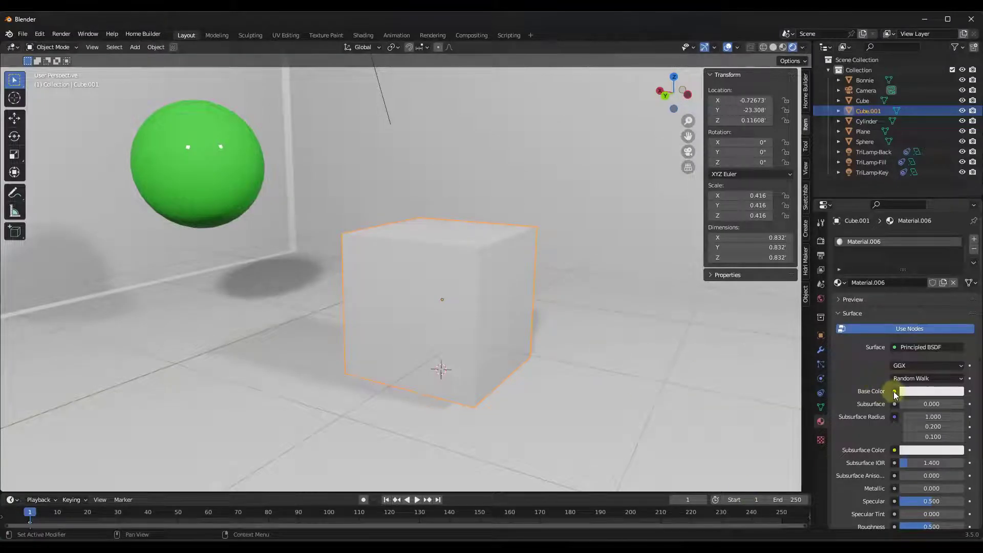
- Connect an Image Texture to the cube material's Base Color and load short_bricks_floor_diff_2k.jpg from the textures folder
{"action": "left_click", "coordinate": [894, 391]}
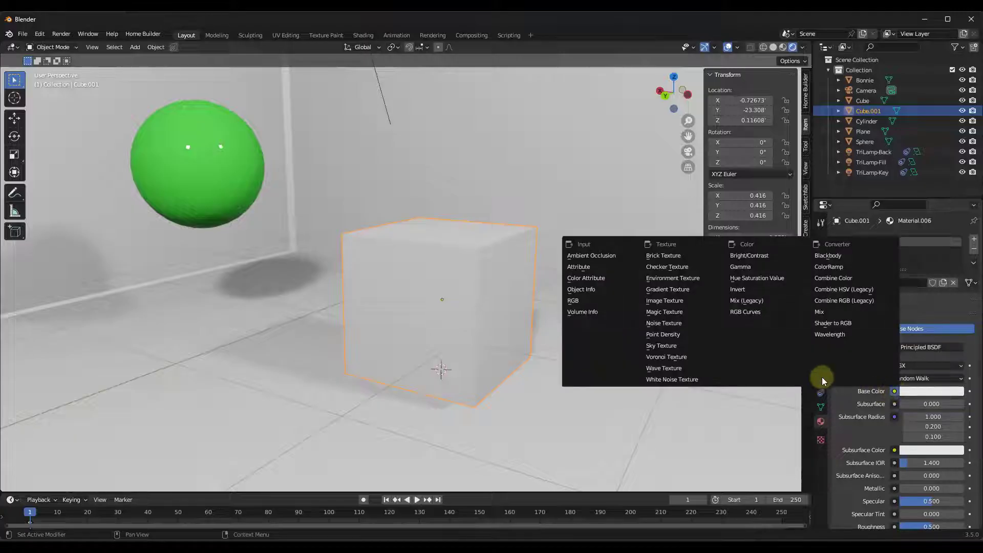
{"action": "left_click", "coordinate": [669, 301]}
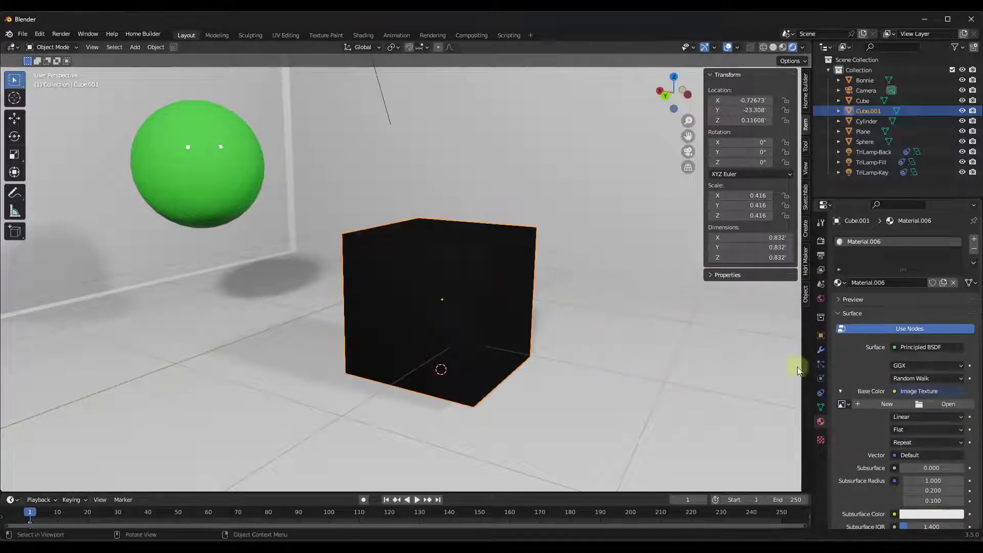
{"action": "scroll", "coordinate": [870, 358], "scroll_direction": "down", "scroll_amount": 4}
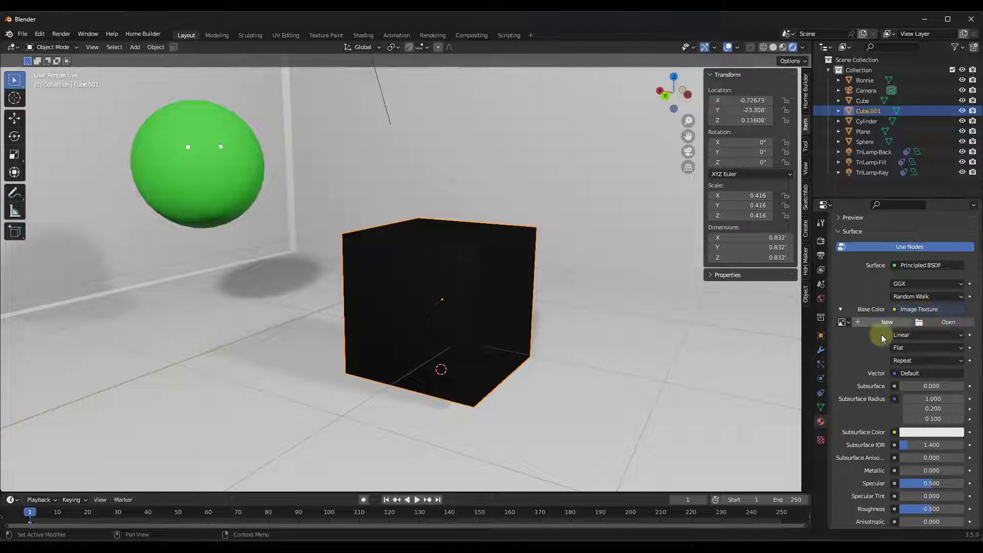
{"action": "left_click", "coordinate": [946, 323]}
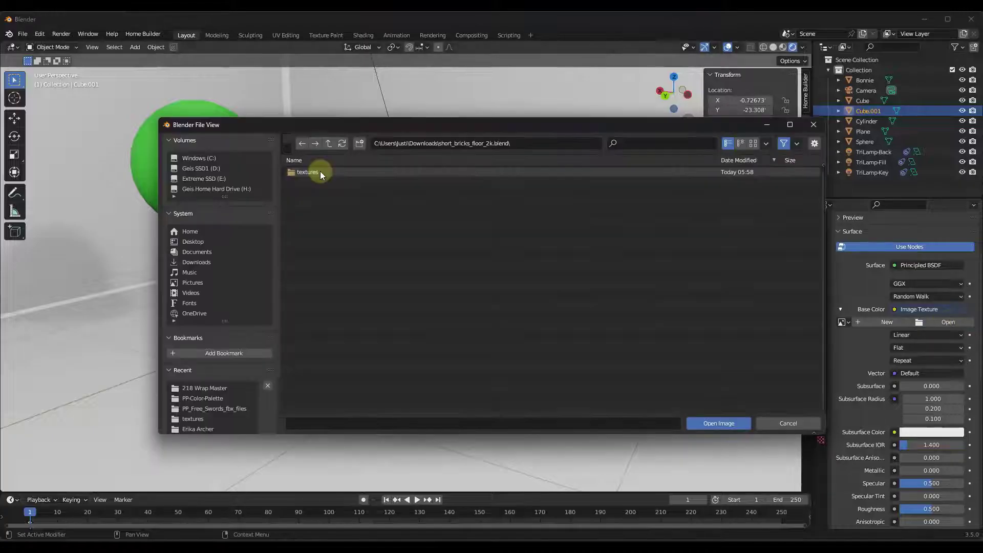
{"action": "left_click", "coordinate": [321, 171]}
{"action": "double_click", "coordinate": [340, 183]}
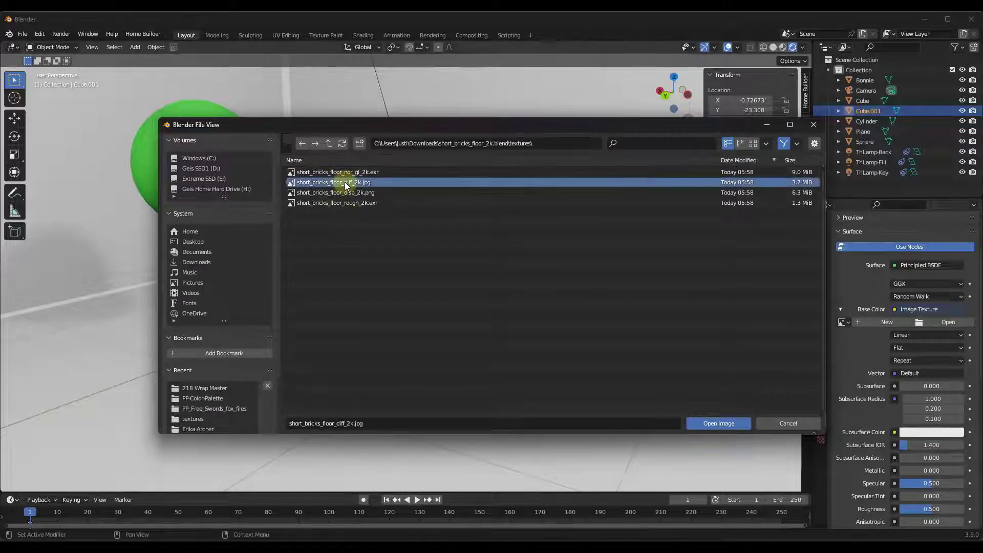
- Examine how the brick texture wraps around the cube's faces and review the material's remaining surface settings
{"action": "scroll", "coordinate": [462, 343], "scroll_direction": "up", "scroll_amount": 3}
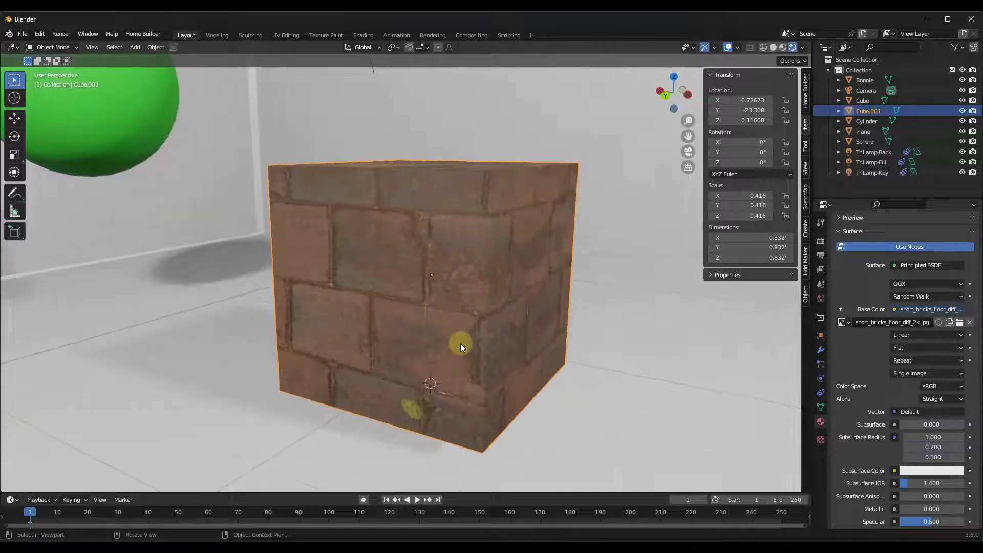
{"action": "mouse_move", "coordinate": [437, 290]}
{"action": "middle_mouse_down"}
{"action": "mouse_move", "coordinate": [442, 330]}
{"action": "mouse_move", "coordinate": [440, 303]}
{"action": "middle_mouse_up"}
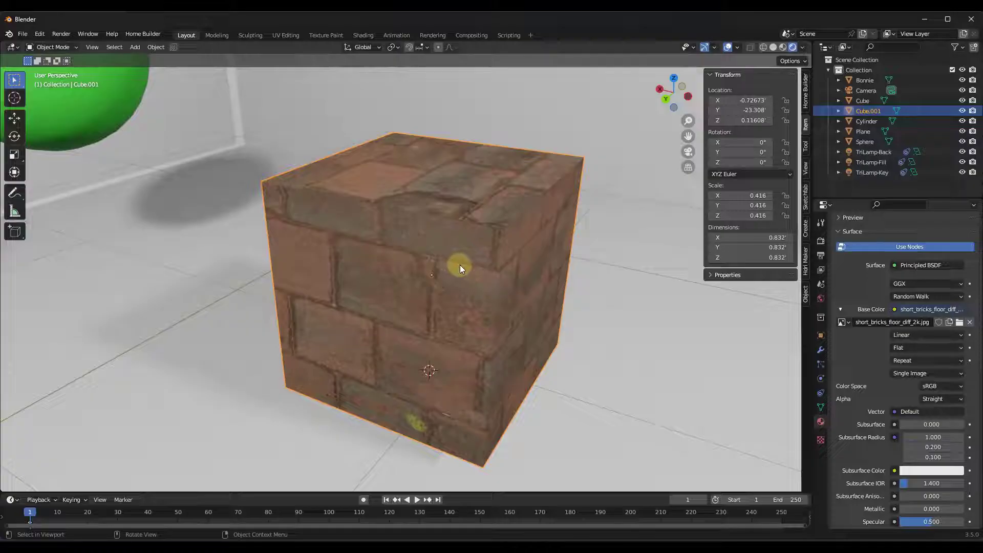
{"action": "scroll", "coordinate": [458, 254], "scroll_direction": "down", "scroll_amount": 4}
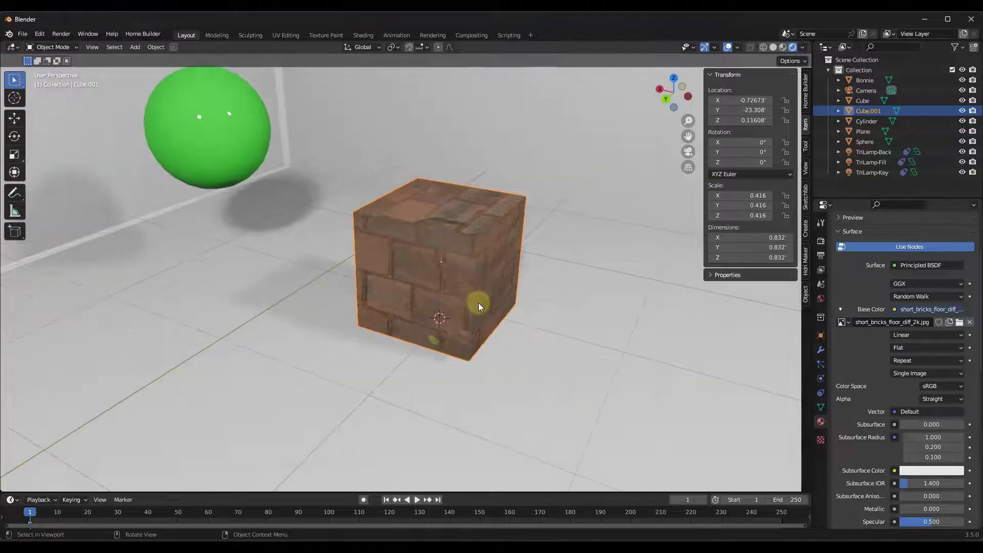
{"action": "scroll", "coordinate": [478, 302], "scroll_direction": "up", "scroll_amount": 2}
{"action": "middle_click_drag", "start_coordinate": [478, 303], "coordinate": [480, 282]}
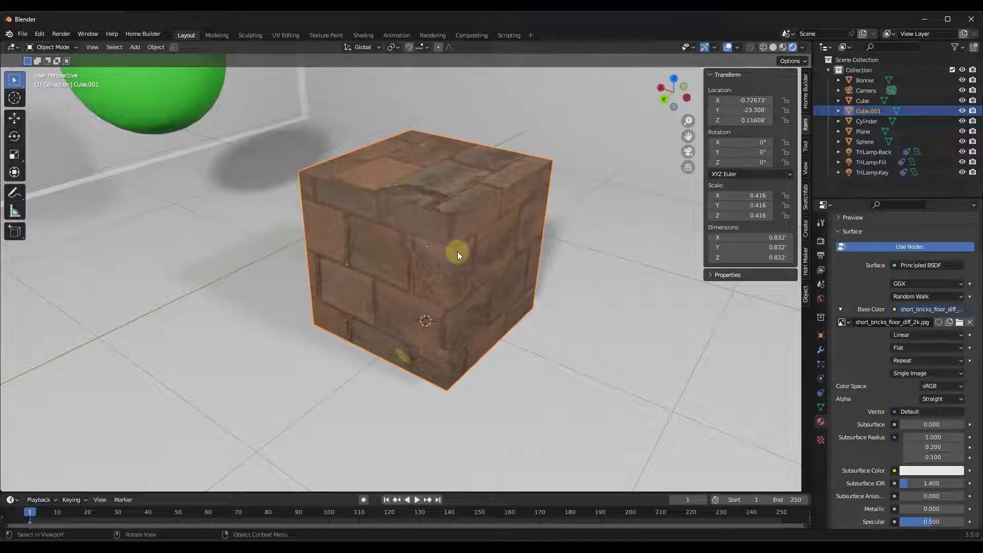
{"action": "scroll", "coordinate": [871, 376], "scroll_direction": "down", "scroll_amount": 6}
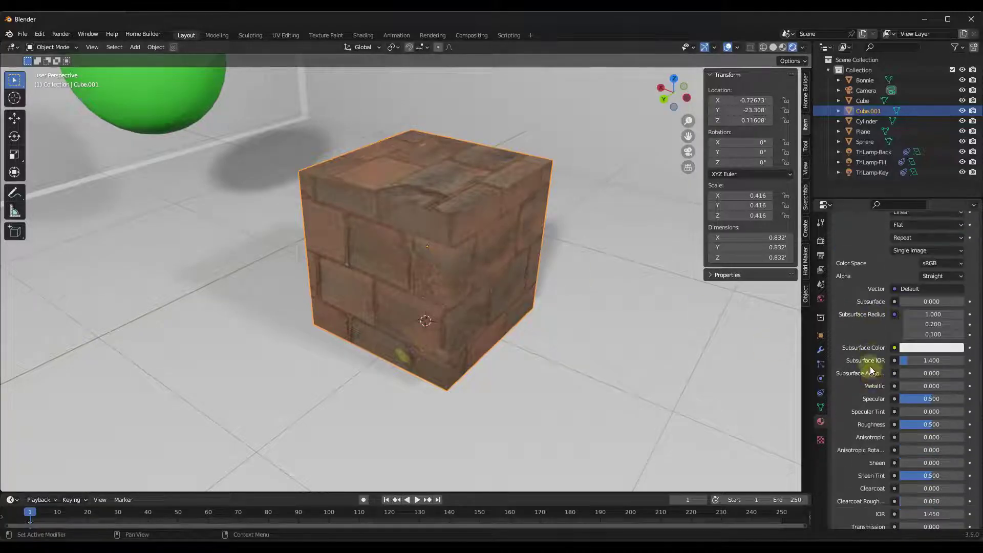
{"action": "scroll", "coordinate": [869, 363], "scroll_direction": "up", "scroll_amount": 10}
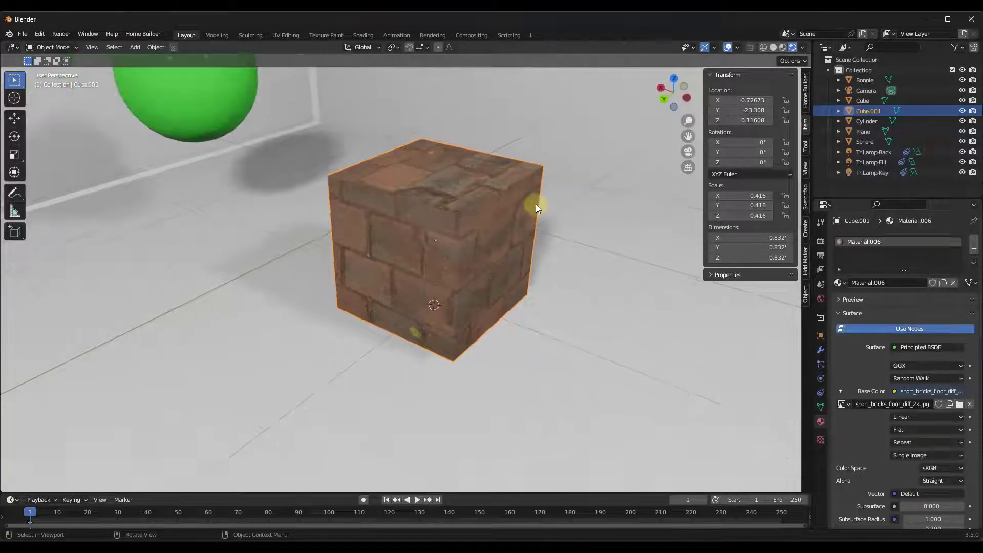
{"action": "scroll", "coordinate": [540, 204], "scroll_direction": "up", "scroll_amount": 5}
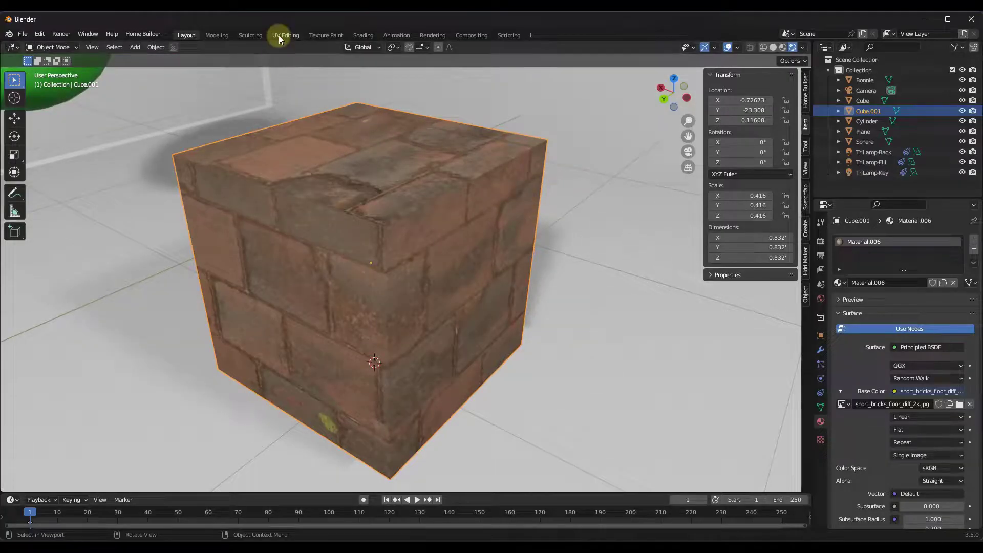
- Switch to the UV Editing workspace and display the cube up close in Material Preview shading
{"action": "left_click", "coordinate": [278, 36]}
{"action": "scroll", "coordinate": [333, 235], "scroll_direction": "down", "scroll_amount": 8}
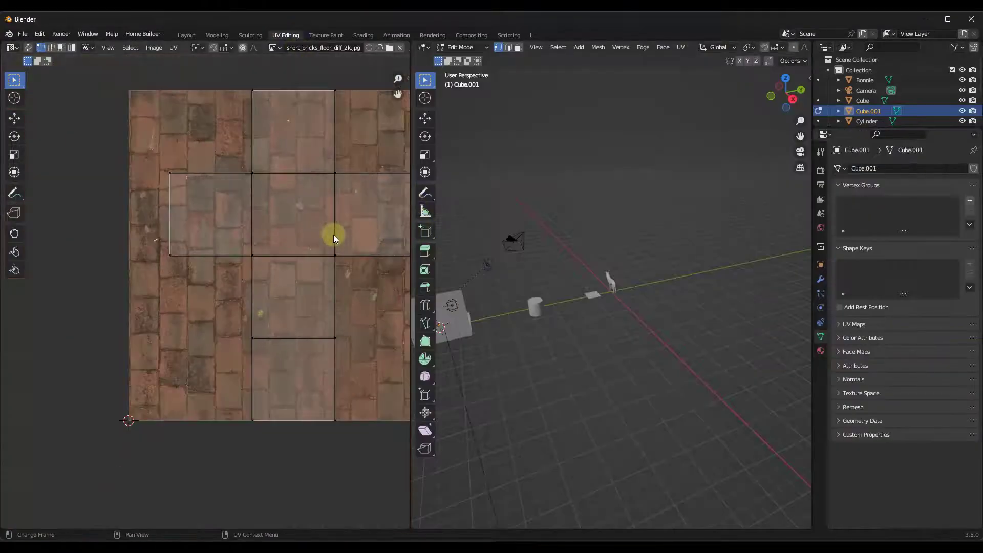
{"action": "middle_click_drag", "start_coordinate": [464, 299], "coordinate": [585, 294]}
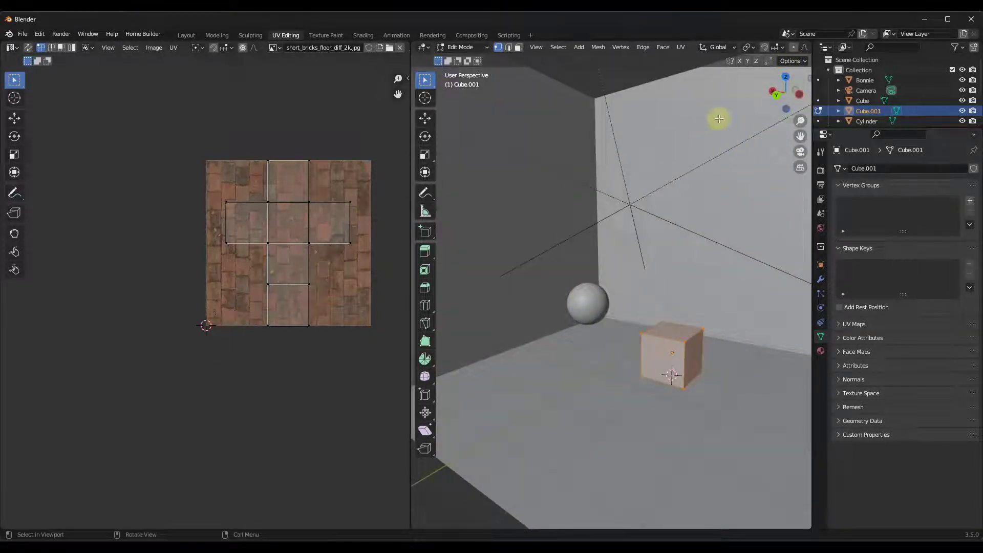
{"action": "left_click", "coordinate": [679, 120]}
{"action": "key", "text": "z"}
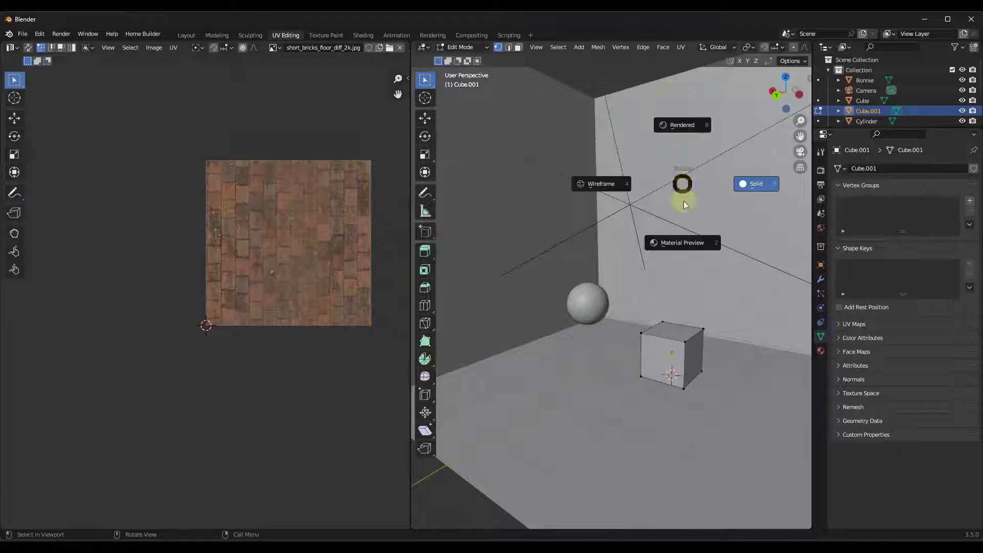
{"action": "left_click", "coordinate": [685, 245]}
{"action": "scroll", "coordinate": [697, 373], "scroll_direction": "up", "scroll_amount": 3}
{"action": "middle_click_drag", "start_coordinate": [673, 368], "coordinate": [673, 320]}
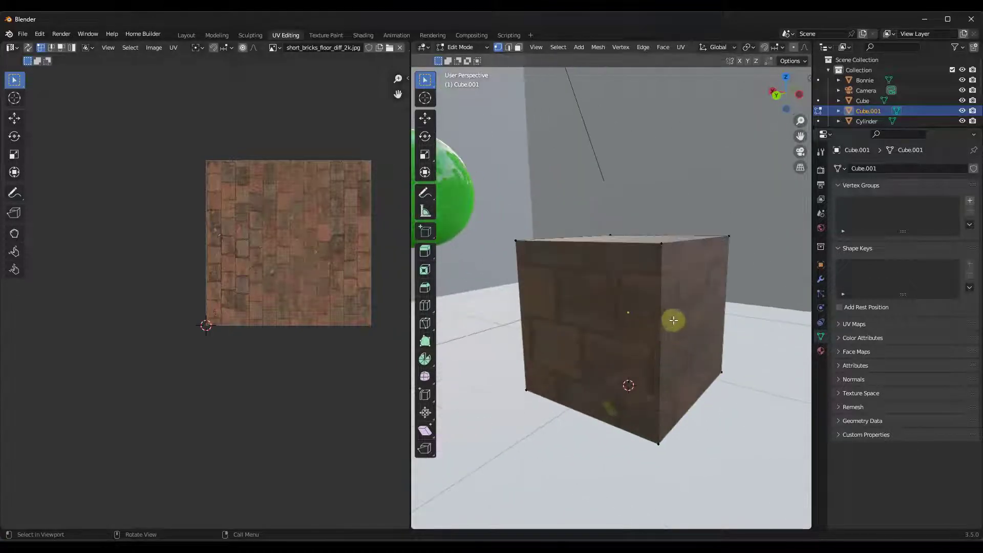
- Scale all of the cube's UVs up by about 2.59 over the brick image, and return to the Layout workspace
{"action": "key", "text": "a"}
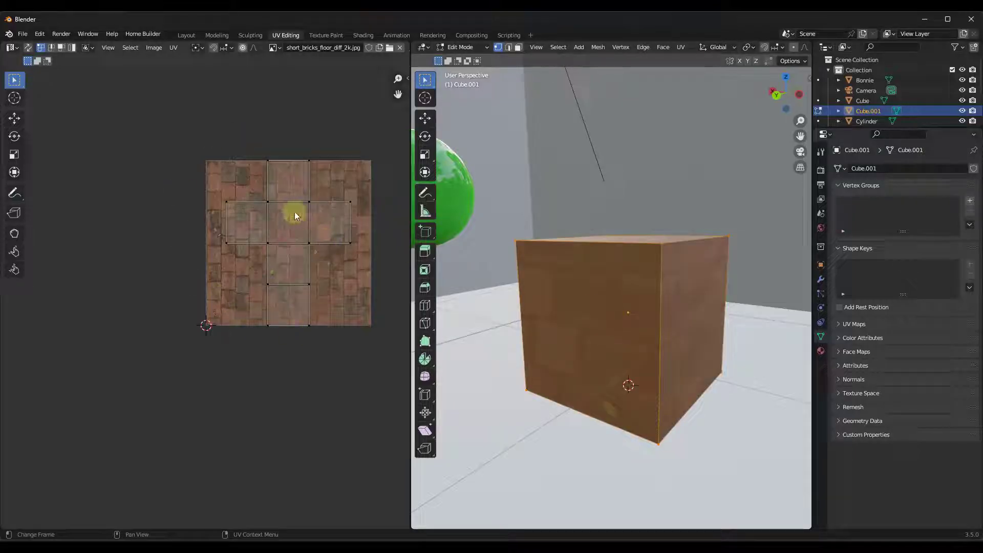
{"action": "scroll", "coordinate": [295, 216], "scroll_direction": "up", "scroll_amount": 3}
{"action": "scroll", "coordinate": [286, 231], "scroll_direction": "down", "scroll_amount": 1}
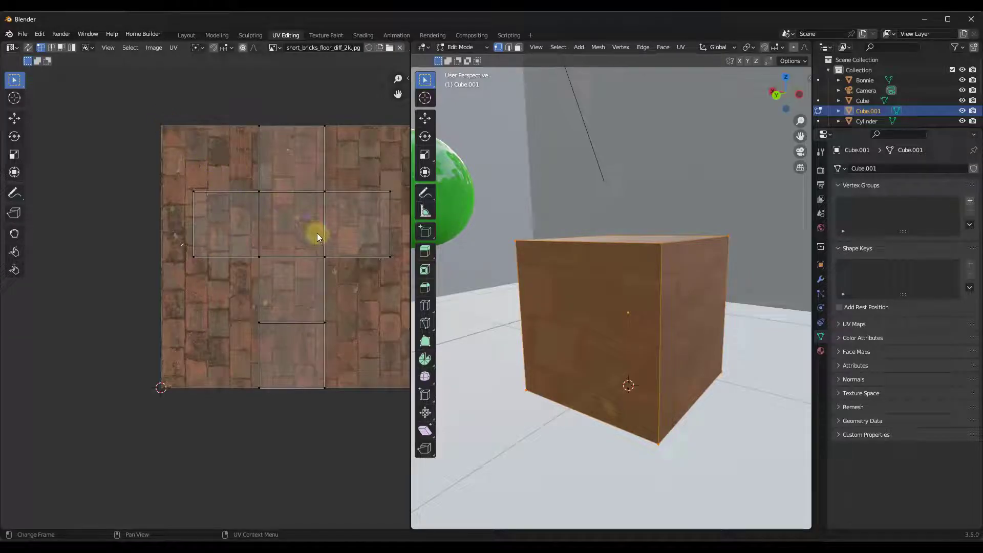
{"action": "key", "text": "a"}
{"action": "key", "text": "s"}
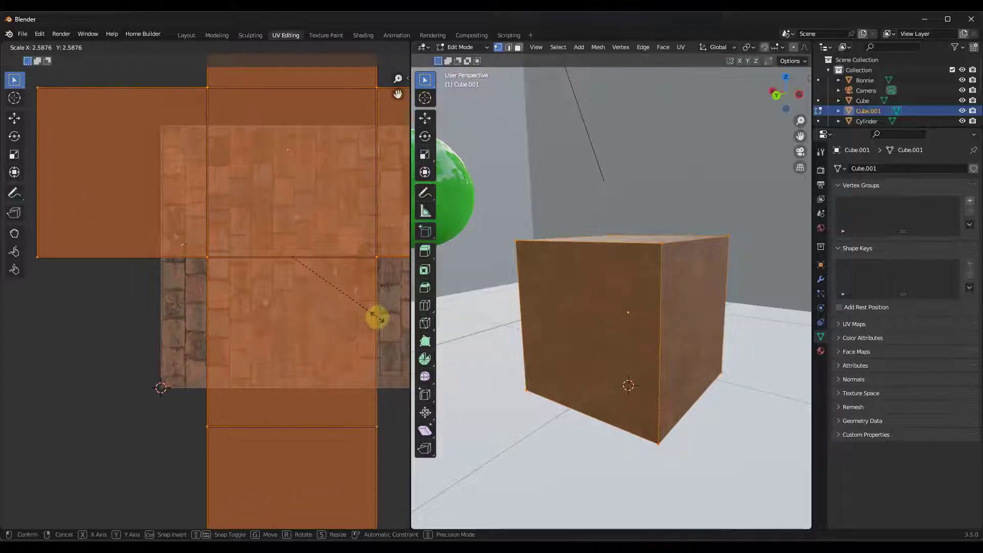
{"action": "left_click", "coordinate": [377, 318]}
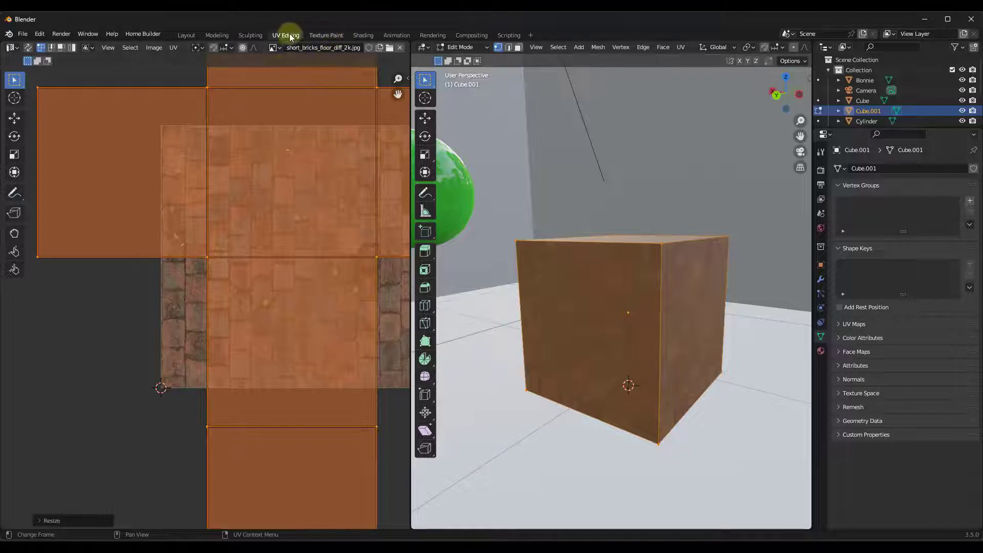
{"action": "left_click", "coordinate": [187, 35]}
{"action": "middle_click_drag", "start_coordinate": [486, 173], "coordinate": [419, 269]}
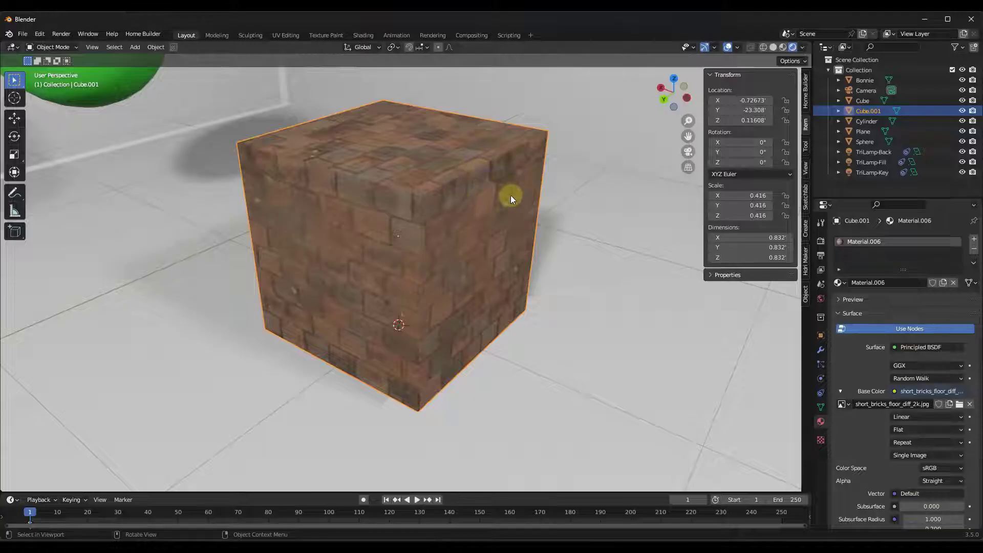
- Try Material.006 in place of Red Color in the plane's second material slot, and undo the swap
{"action": "scroll", "coordinate": [505, 192], "scroll_direction": "down", "scroll_amount": 12}
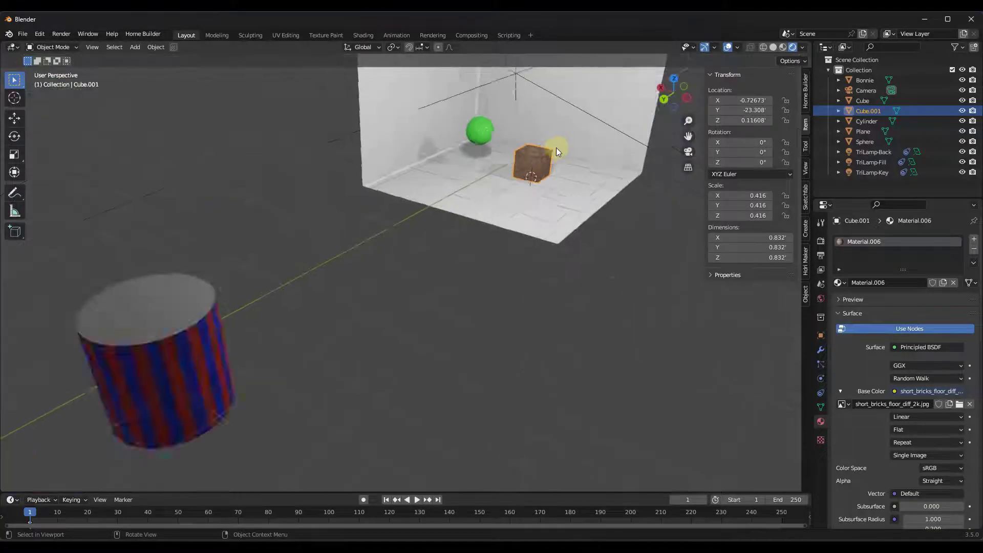
{"action": "scroll", "coordinate": [201, 336], "scroll_direction": "up", "scroll_amount": 5}
{"action": "left_click", "coordinate": [192, 349]}
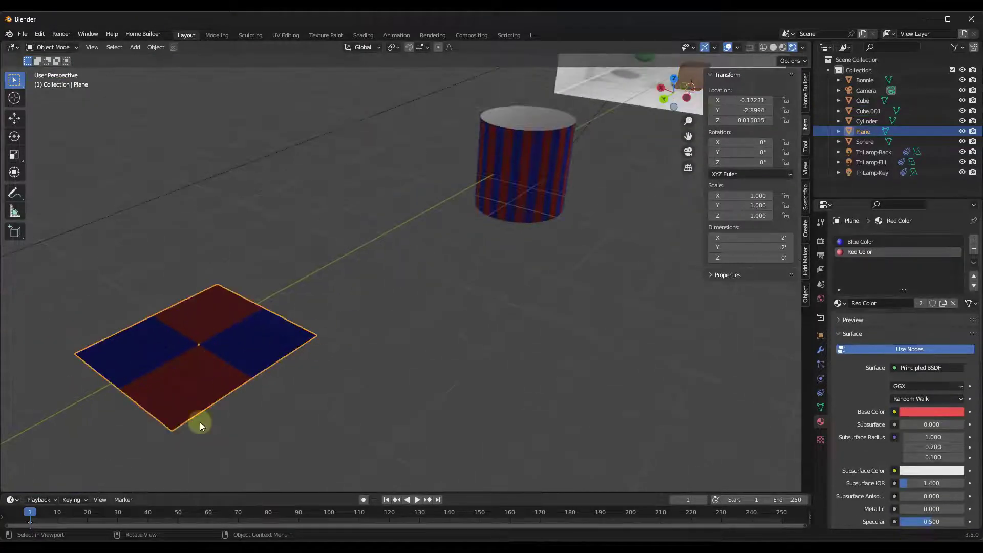
{"action": "scroll", "coordinate": [200, 422], "scroll_direction": "up", "scroll_amount": 3}
{"action": "middle_click_drag", "start_coordinate": [350, 293], "coordinate": [201, 322]}
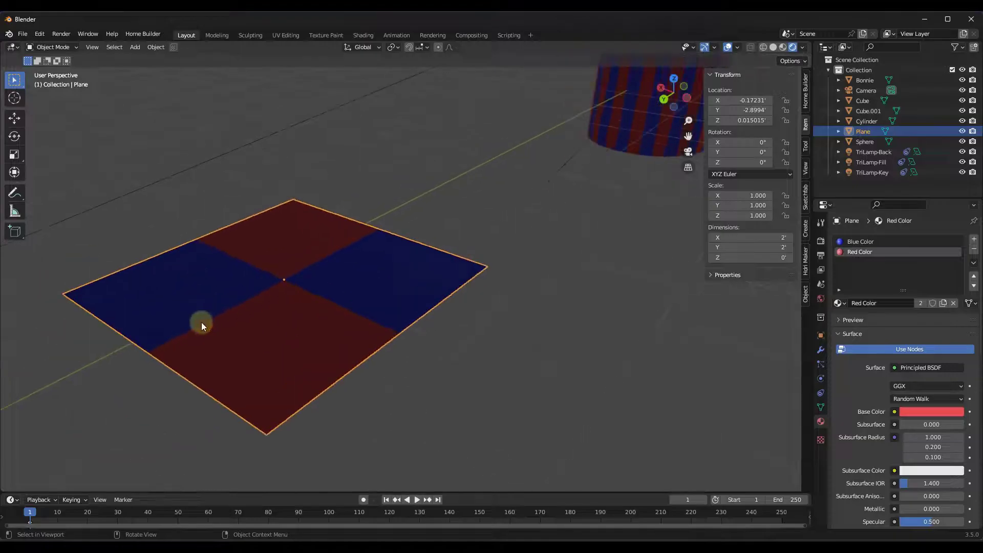
{"action": "left_click", "coordinate": [840, 303]}
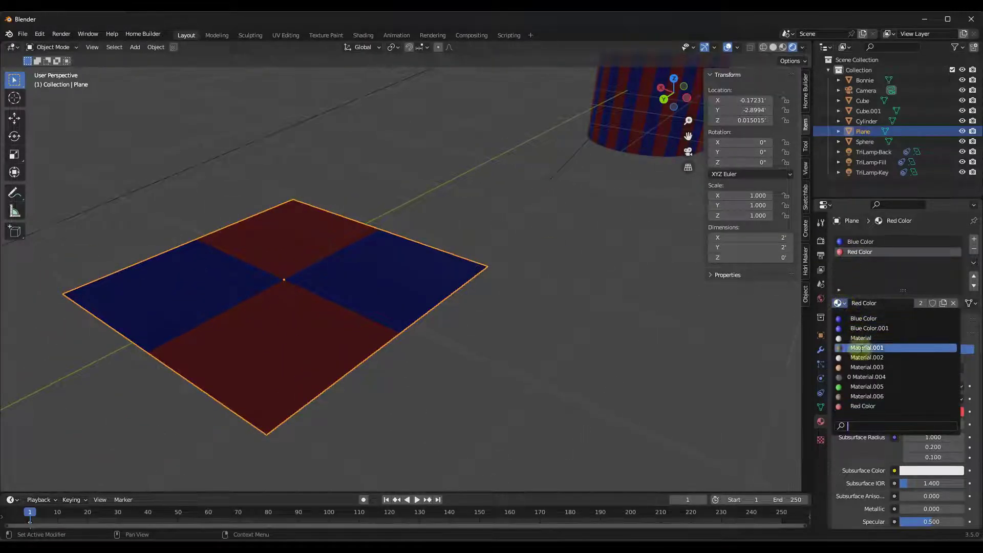
{"action": "left_click", "coordinate": [866, 396]}
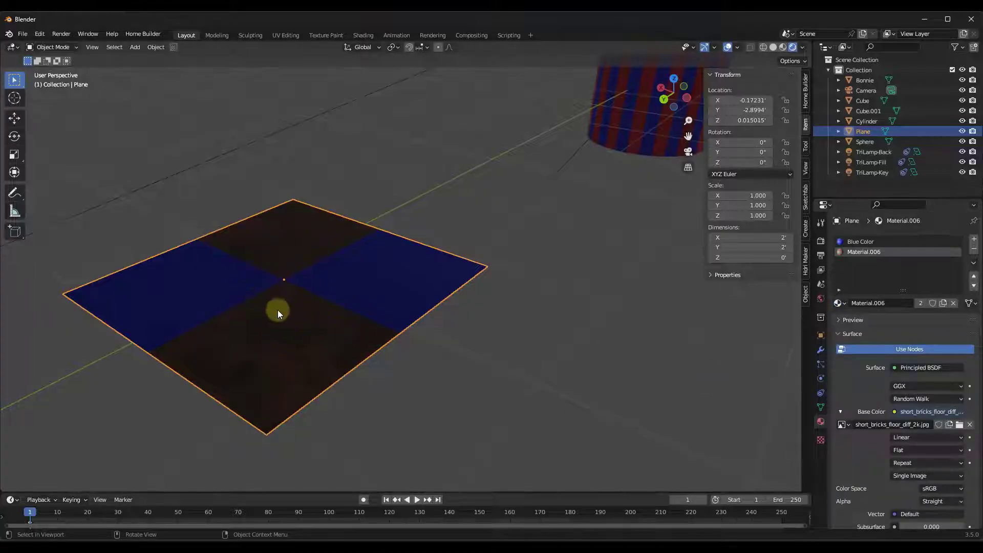
{"action": "scroll", "coordinate": [255, 359], "scroll_direction": "up", "scroll_amount": 4}
{"action": "scroll", "coordinate": [253, 361], "scroll_direction": "down", "scroll_amount": 3}
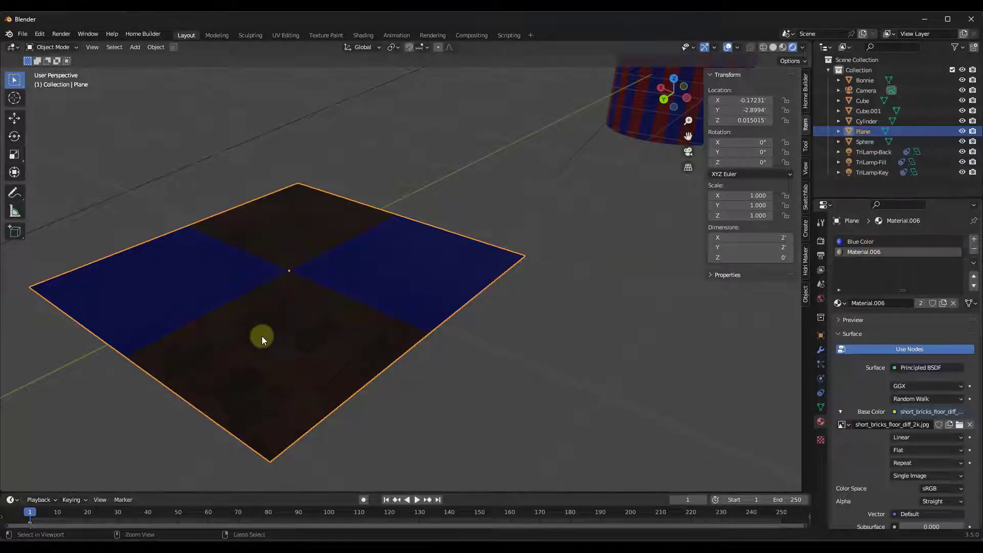
{"action": "key", "text": "ctrl+z"}
- Select the brick-textured cube beside the green sphere again and frame it up close
{"action": "scroll", "coordinate": [251, 336], "scroll_direction": "down", "scroll_amount": 7}
{"action": "scroll", "coordinate": [490, 190], "scroll_direction": "up", "scroll_amount": 8}
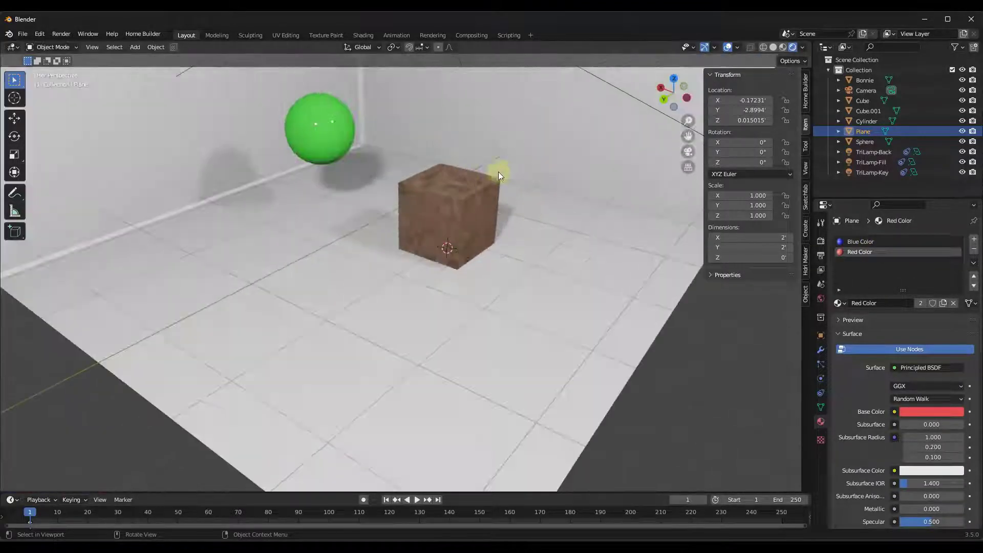
{"action": "middle_click_drag", "start_coordinate": [499, 171], "coordinate": [444, 189]}
{"action": "left_click", "coordinate": [441, 211]}
{"action": "scroll", "coordinate": [439, 216], "scroll_direction": "up", "scroll_amount": 5}
{"action": "scroll", "coordinate": [441, 205], "scroll_direction": "down", "scroll_amount": 3}
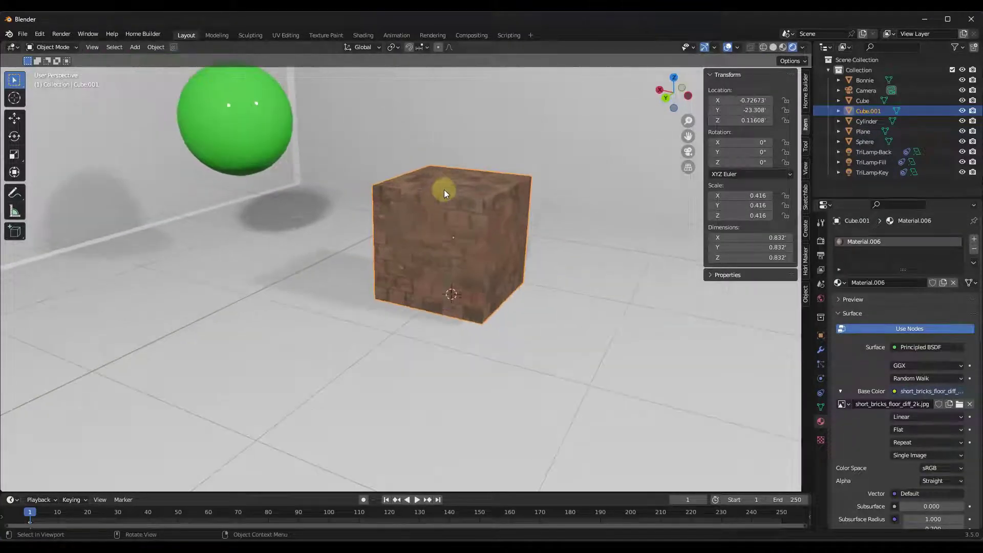